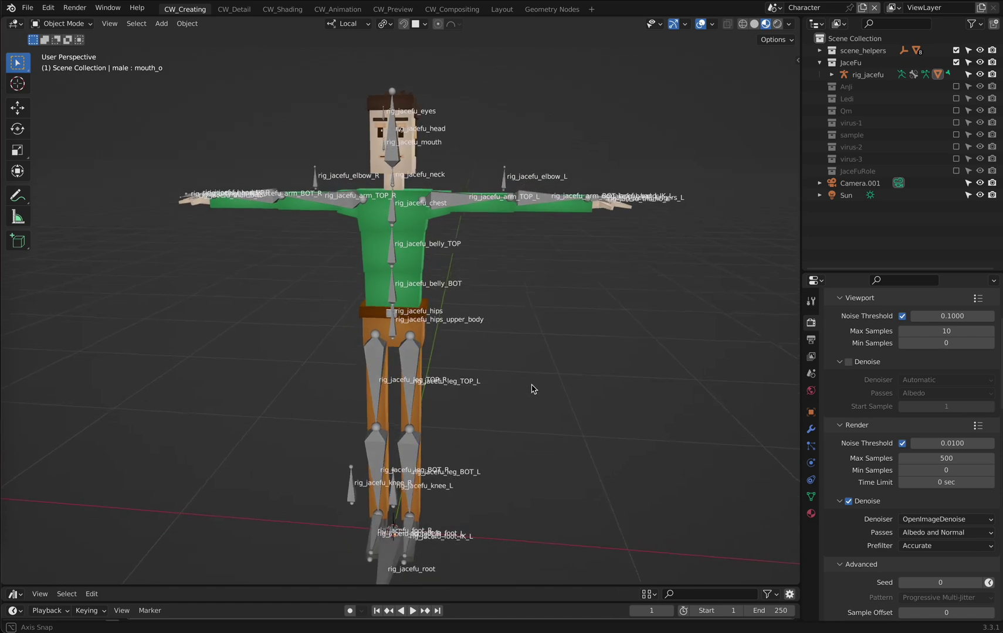
# - Select the rig_jacefu armature and switch it to Pose Mode
pyautogui.scroll(3, 487, 302)
pyautogui.keyDown('shift'); pyautogui.moveTo(508, 312); pyautogui.dragTo(578, 397, button='middle'); pyautogui.keyUp('shift')
pyautogui.scroll(2, 503, 387)
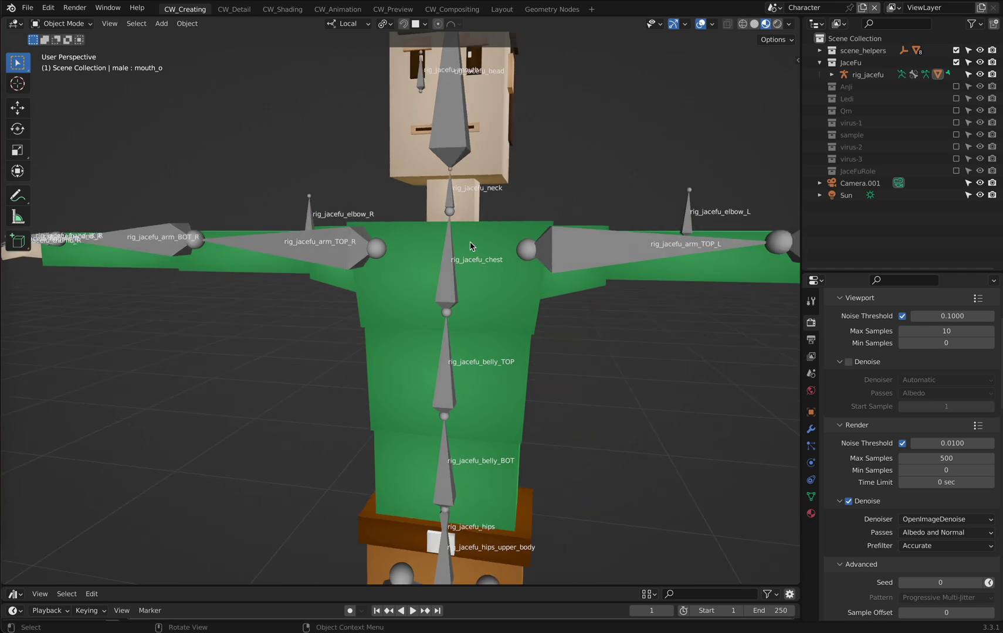
pyautogui.click(450, 200)
pyautogui.keyDown('shift'); pyautogui.moveTo(633, 436); pyautogui.dragTo(610, 430, button='middle'); pyautogui.keyUp('shift')
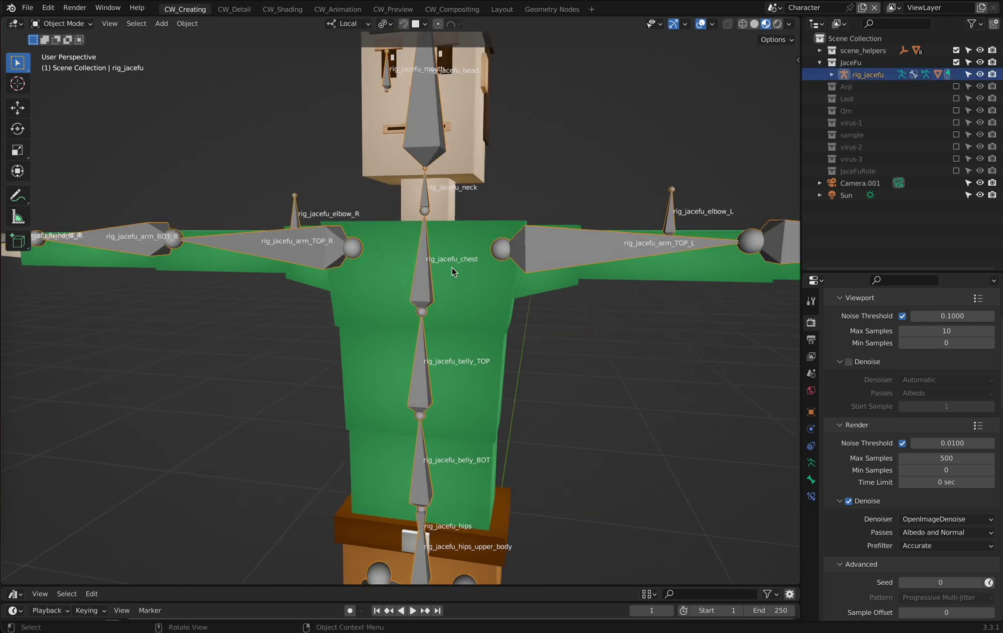
pyautogui.click(79, 26)
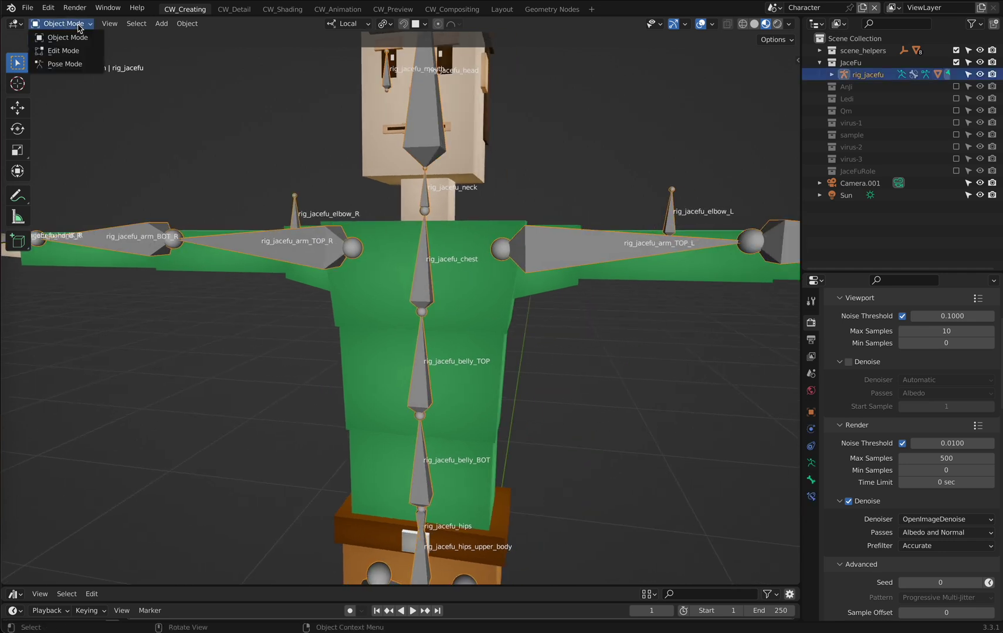
pyautogui.click(65, 65)
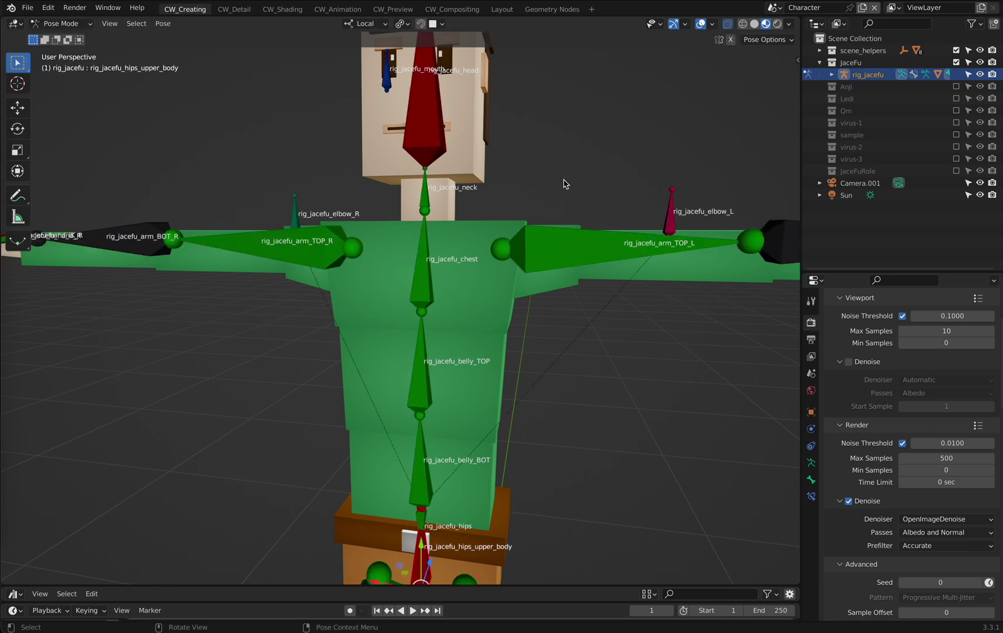
# - Try rotating the neck bone freely with trackball rotation, and do the same with the chest bone
pyautogui.click(488, 197)
pyautogui.click(424, 200)
pyautogui.moveTo(514, 228); pyautogui.dragTo(512, 232, button='middle')
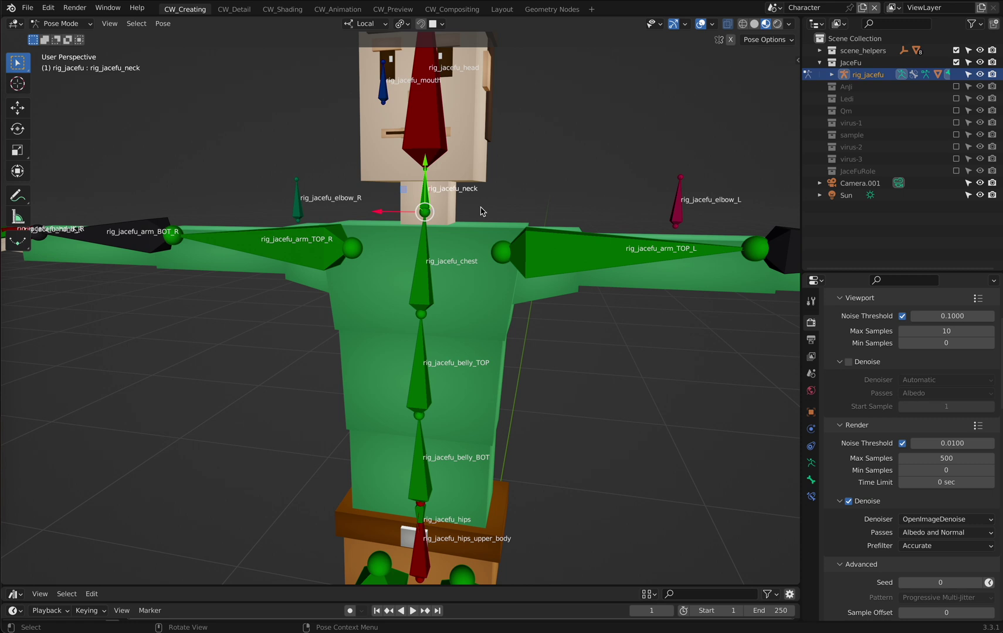
pyautogui.press('r')
pyautogui.press('r')
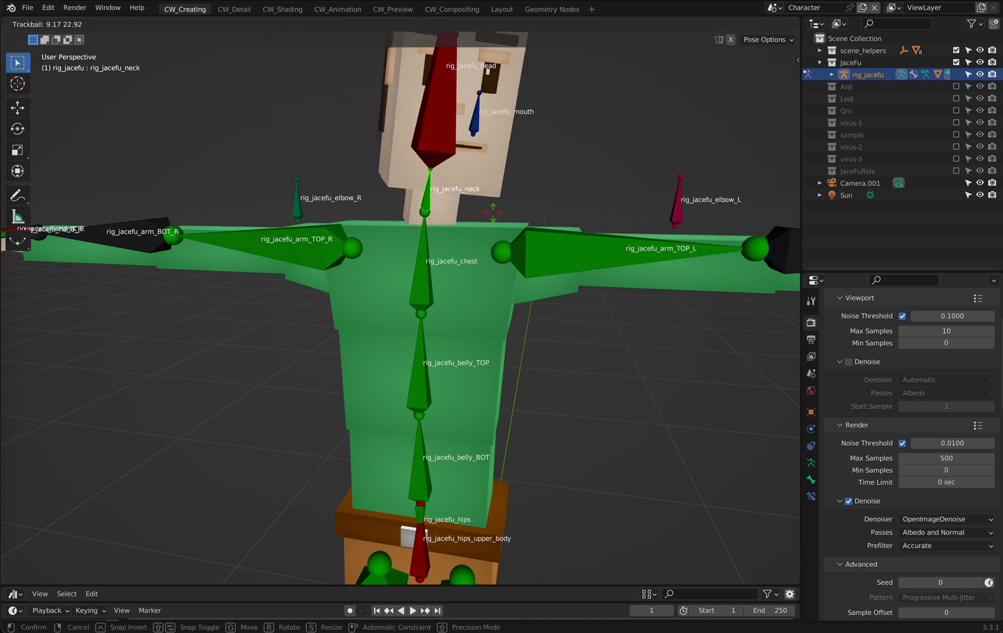
pyautogui.click(427, 285)
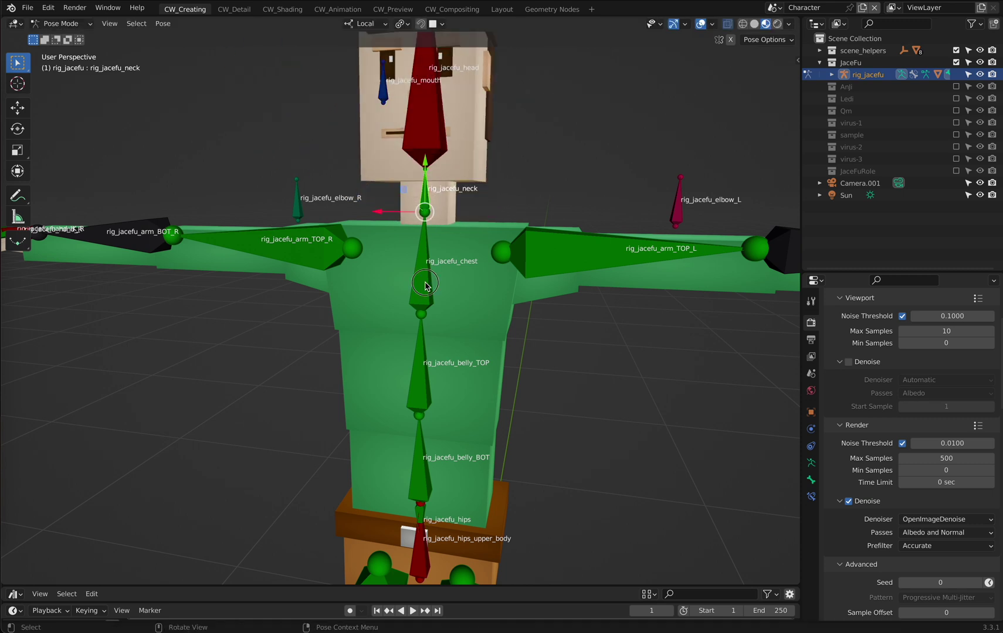
pyautogui.press('r')
pyautogui.press('r')
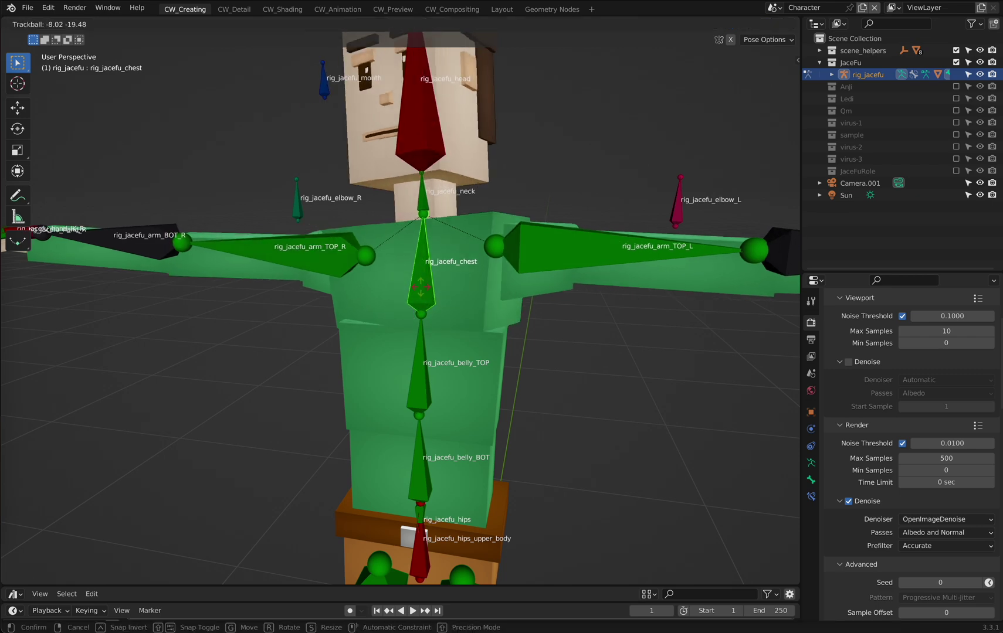
pyautogui.click(438, 313)
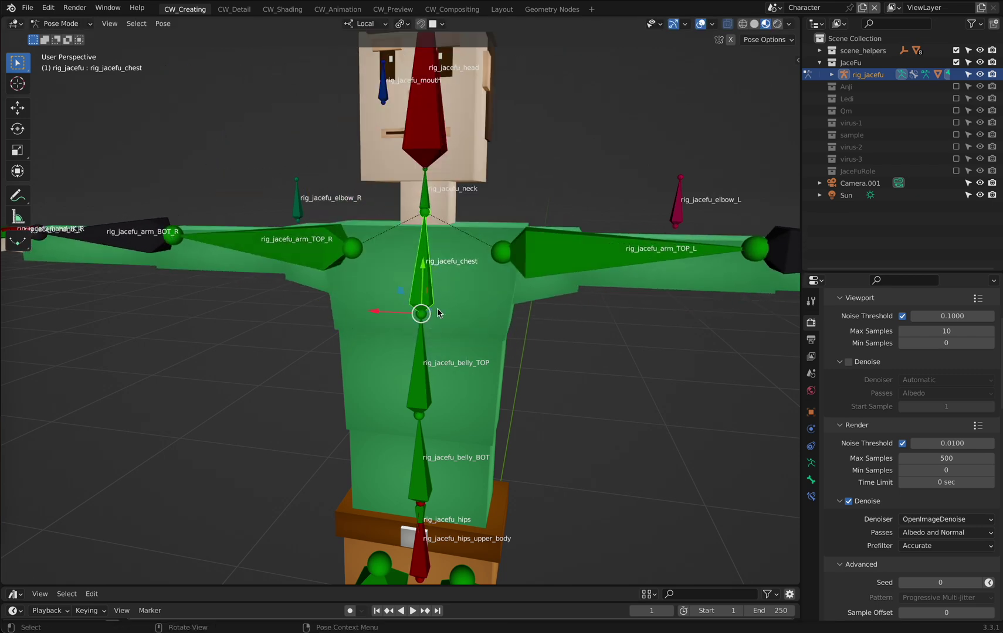
# - Try rotating the belly bones of the torso with trackball rotation
pyautogui.press('r')
pyautogui.press('r')
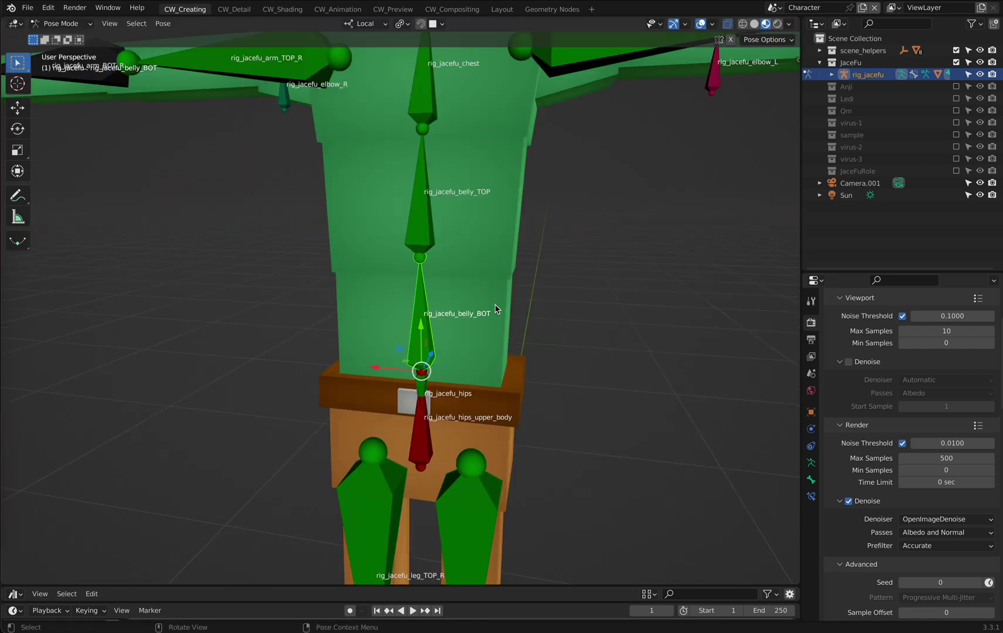
pyautogui.press('r')
pyautogui.press('r')
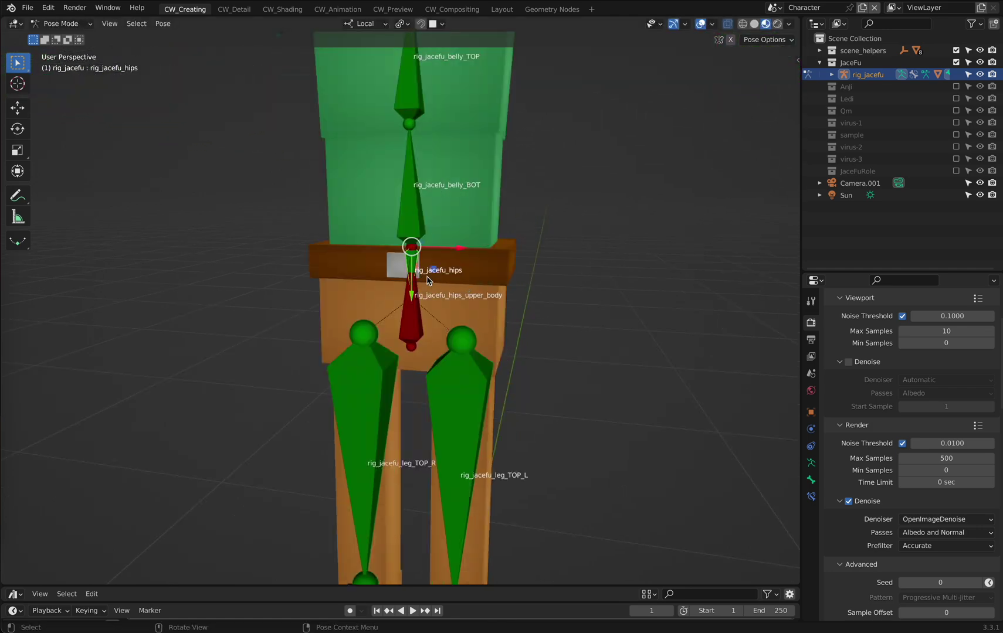
# - Try rotating the rig_jacefu_hips bone with trackball rotation and cancel it
pyautogui.press('r')
pyautogui.press('r')
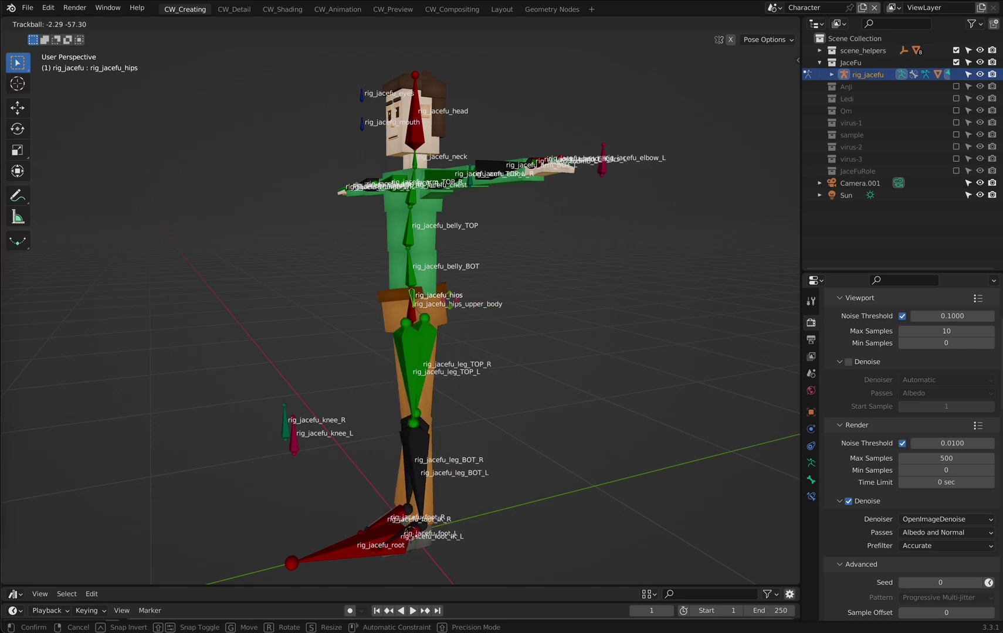
pyautogui.rightClick(484, 317)
# - Try rotating the rig_jacefu_hips_upper_body bone with trackball rotation and cancel it
pyautogui.scroll(5, 488, 313)
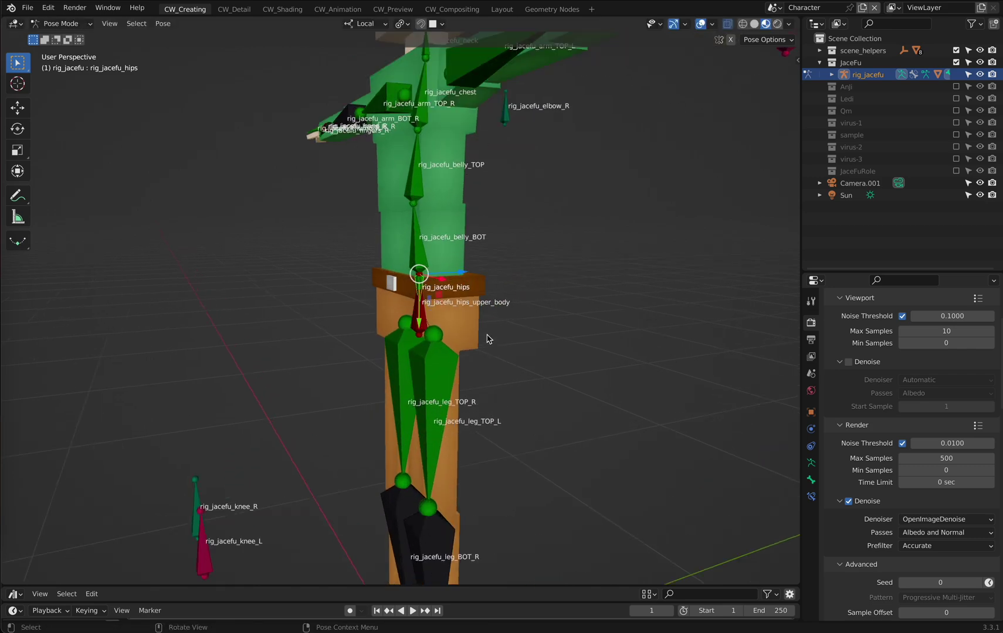
pyautogui.scroll(1, 479, 351)
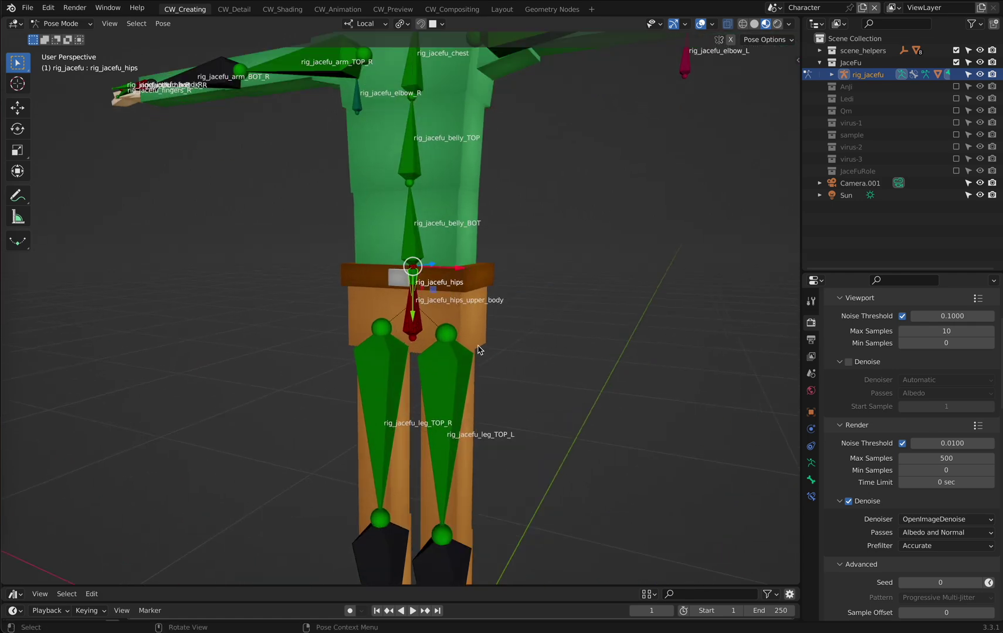
pyautogui.click(409, 320)
pyautogui.scroll(-4, 409, 321)
pyautogui.press('r')
pyautogui.press('r')
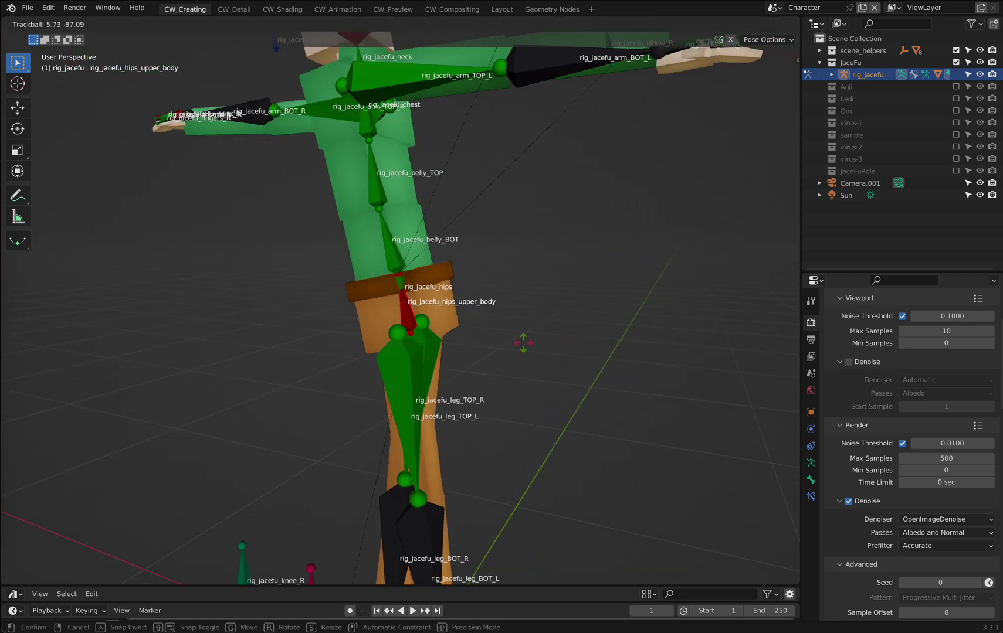
pyautogui.rightClick(562, 337)
# - Try rotating the left arm's upper bone (arm_TOP_L) and lower bone (arm_BOT_L) with trackball rotation
pyautogui.moveTo(562, 338); pyautogui.dragTo(286, 284, button='middle')
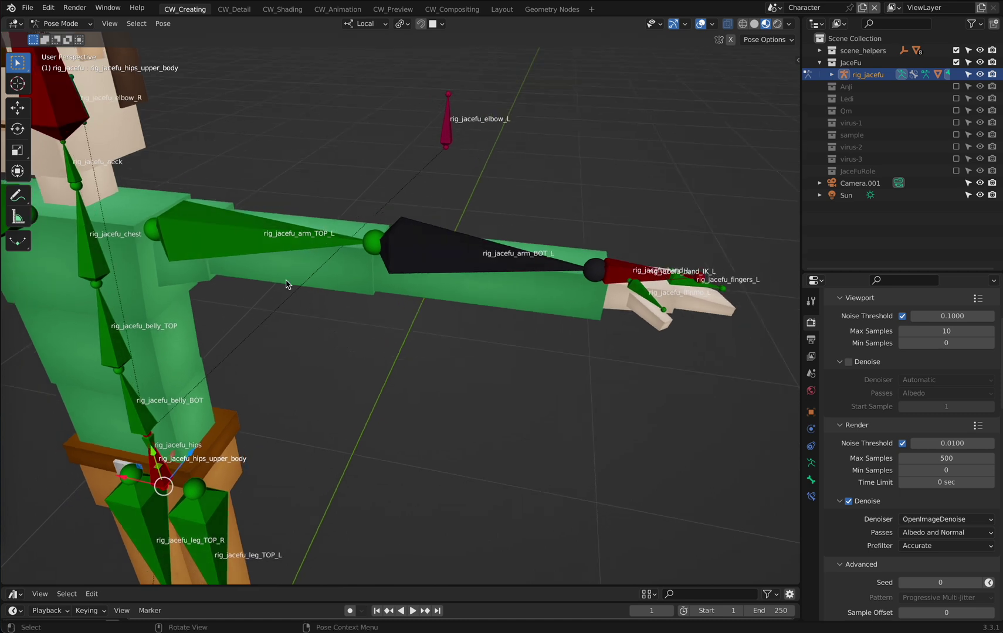
pyautogui.click(250, 236)
pyautogui.press('r')
pyautogui.press('r')
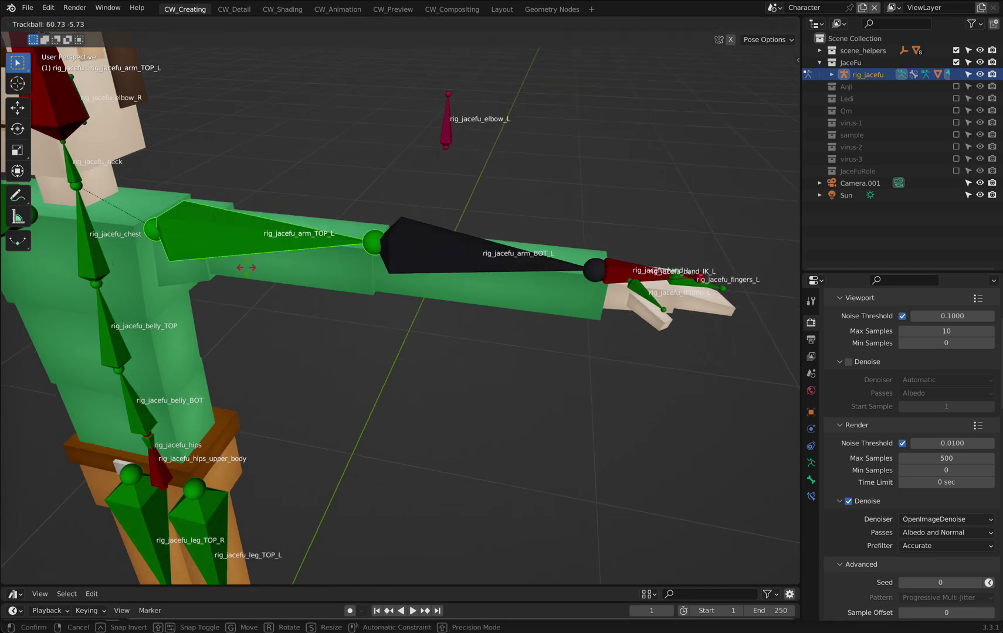
pyautogui.click(259, 206)
pyautogui.click(455, 253)
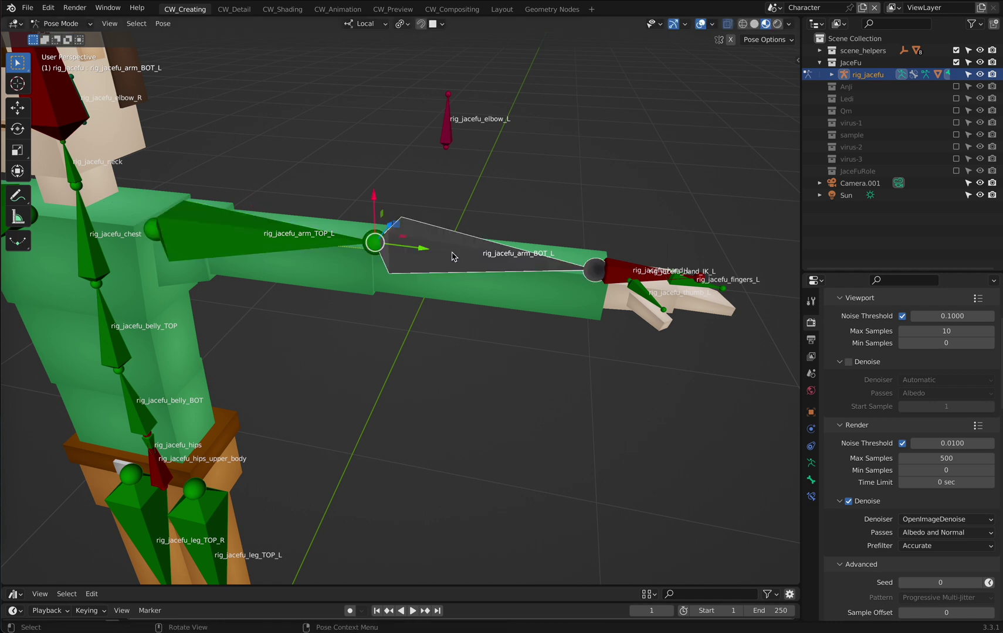
pyautogui.press('r')
pyautogui.press('r')
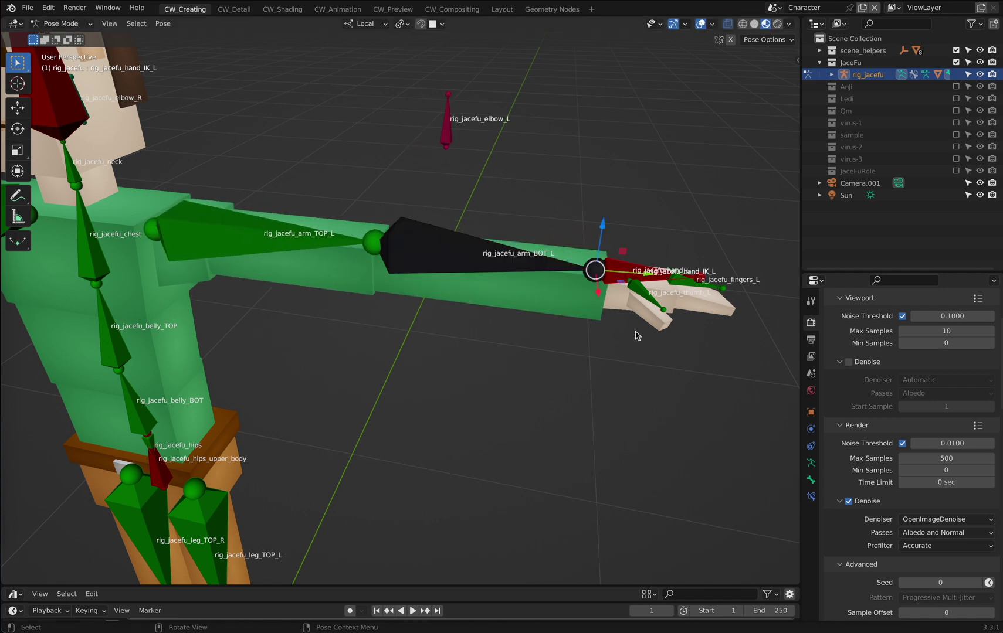
# - Try rotating the left hand IK bone and the left thumb bone with trackball rotation, cancelling each
pyautogui.keyDown('shift'); pyautogui.moveTo(637, 336); pyautogui.dragTo(579, 335, button='middle'); pyautogui.keyUp('shift')
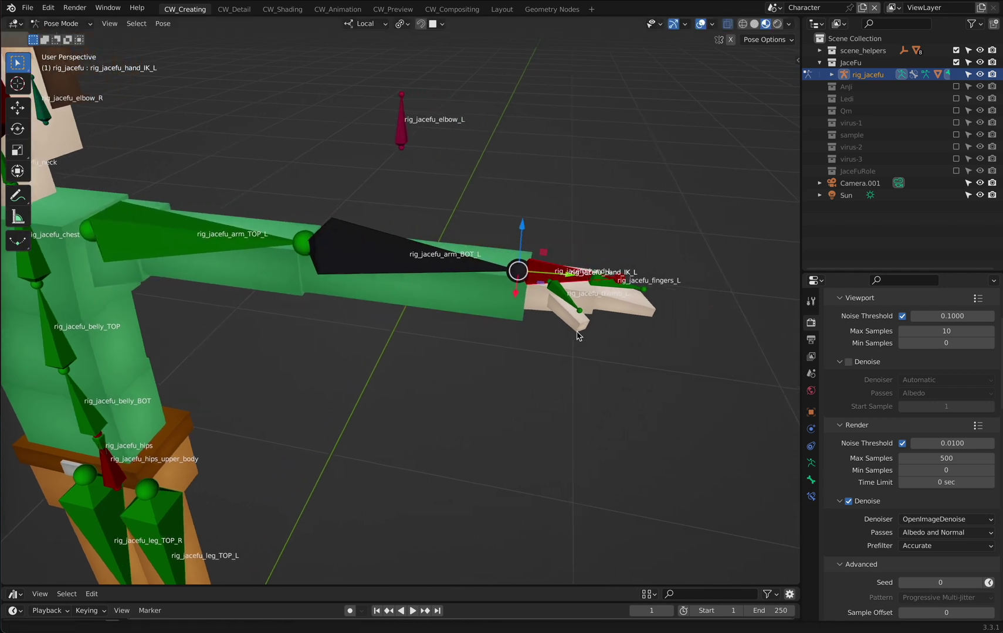
pyautogui.press('r')
pyautogui.press('r')
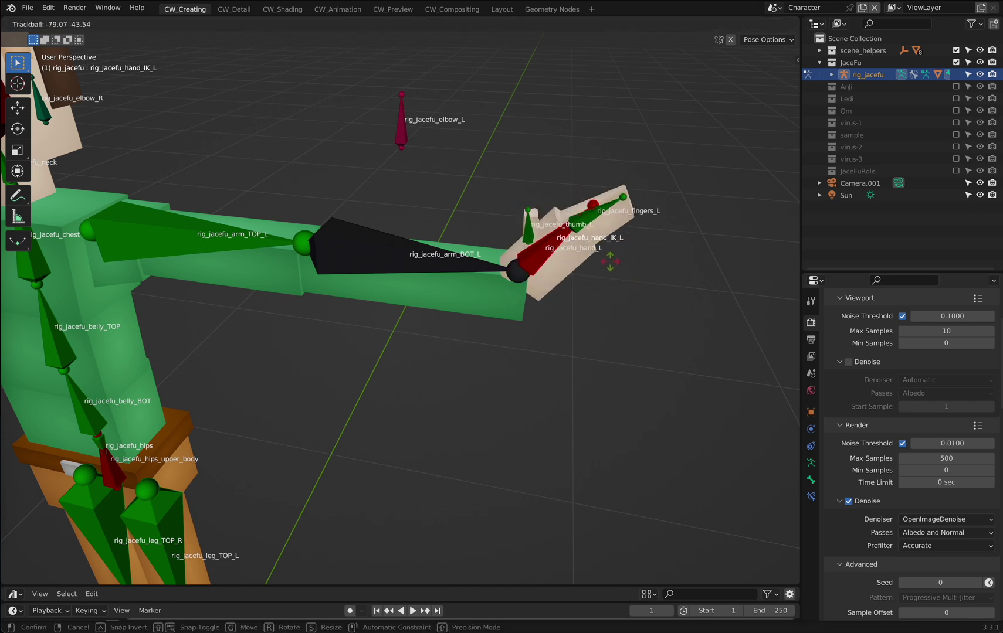
pyautogui.press('Escape')
pyautogui.press('r')
pyautogui.press('r')
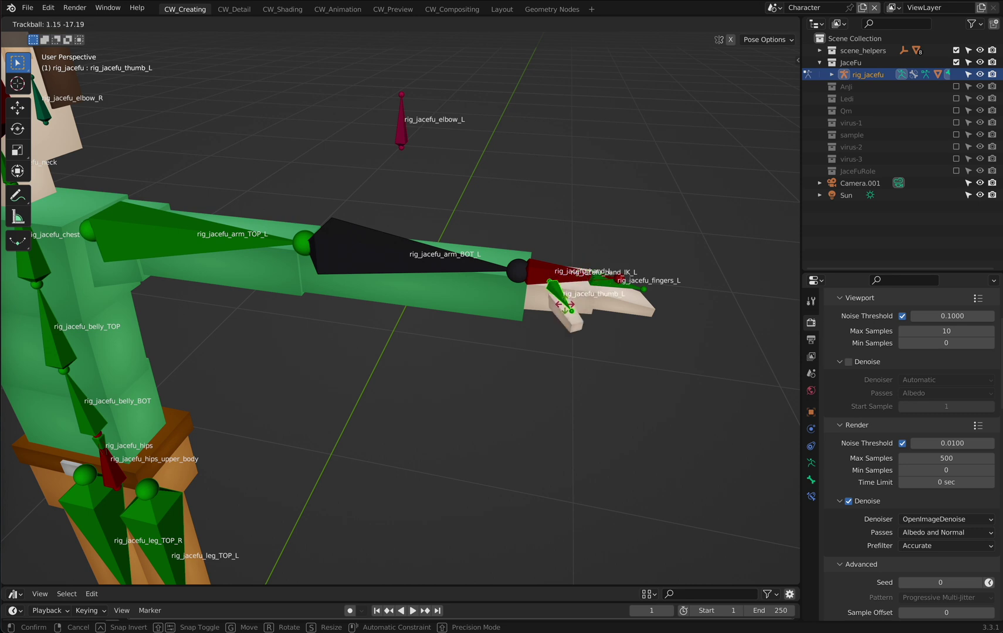
pyautogui.rightClick(595, 302)
# - Try bending the left fingers bone with trackball rotation and with a plain view-aligned rotation
pyautogui.scroll(6, 595, 302)
pyautogui.keyDown('shift'); pyautogui.moveTo(596, 302); pyautogui.dragTo(472, 314, button='middle'); pyautogui.keyUp('shift')
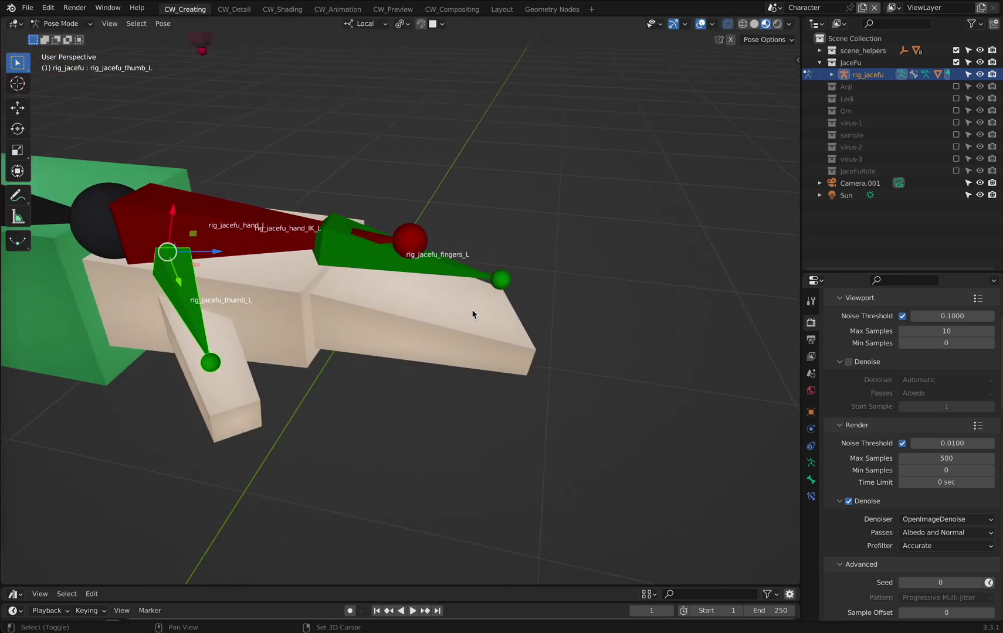
pyautogui.click(382, 265)
pyautogui.press('r')
pyautogui.press('r')
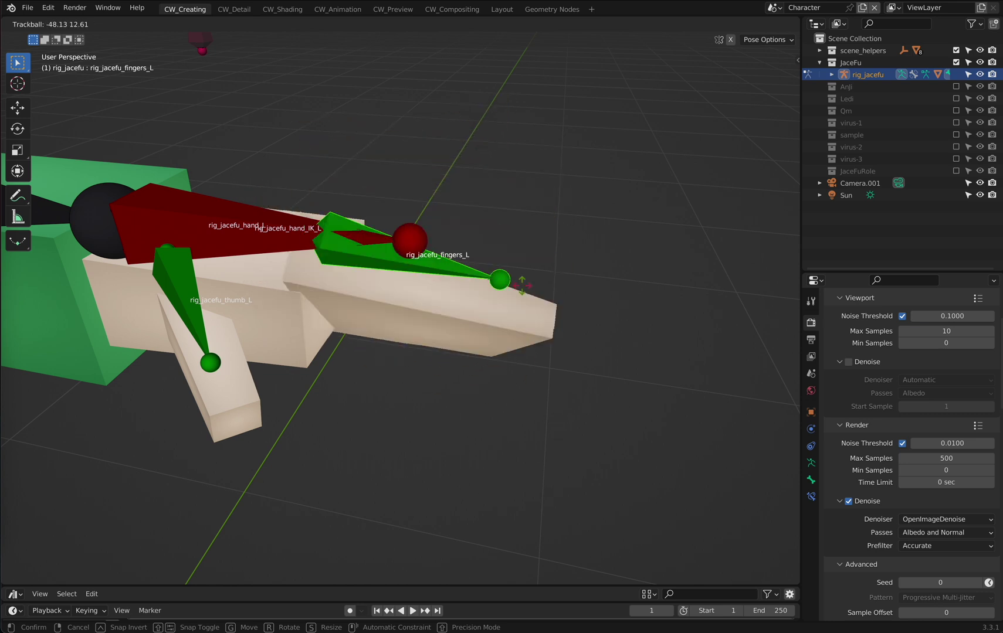
pyautogui.click(524, 314)
pyautogui.moveTo(526, 330); pyautogui.dragTo(519, 364, button='middle')
pyautogui.press('r')
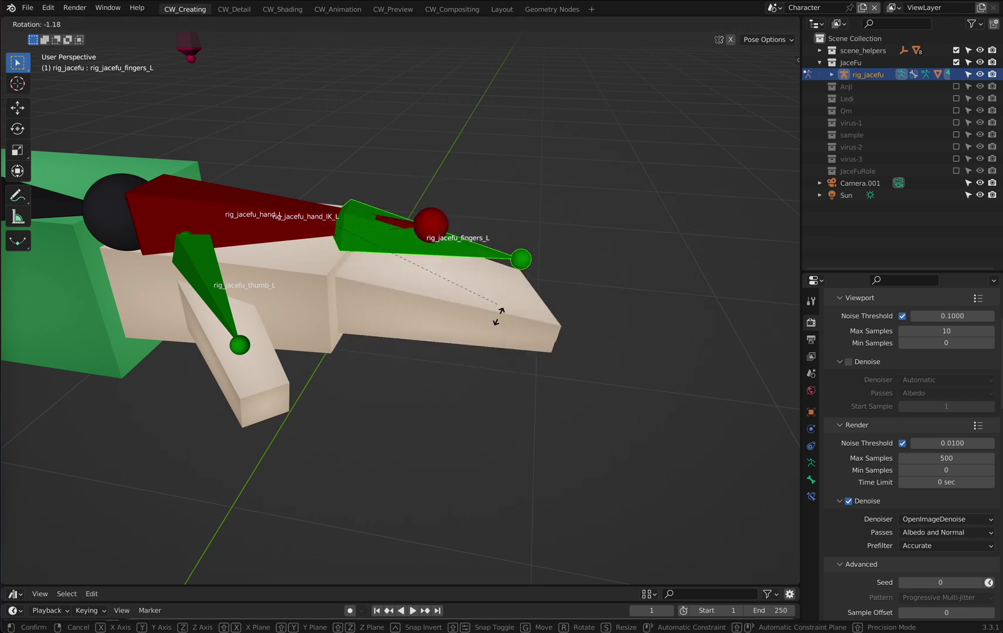
pyautogui.click(518, 282)
# - Move the left hand IK bone inward and down so the arm bends, and rotate the hand to point downward
pyautogui.scroll(-5, 516, 277)
pyautogui.keyDown('shift'); pyautogui.moveTo(515, 277); pyautogui.dragTo(546, 278, button='middle'); pyautogui.keyUp('shift')
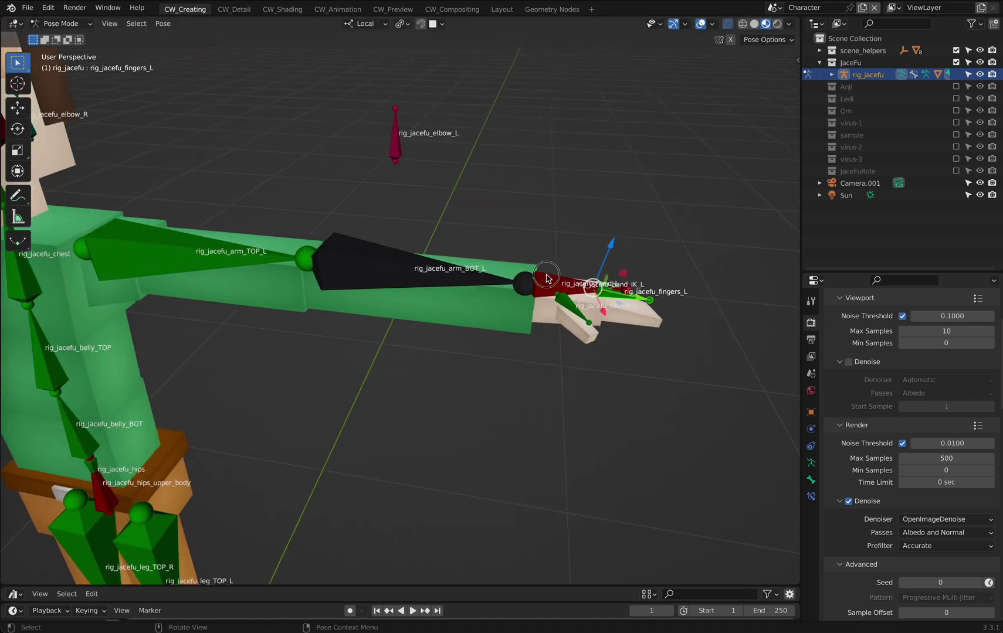
pyautogui.press('g')
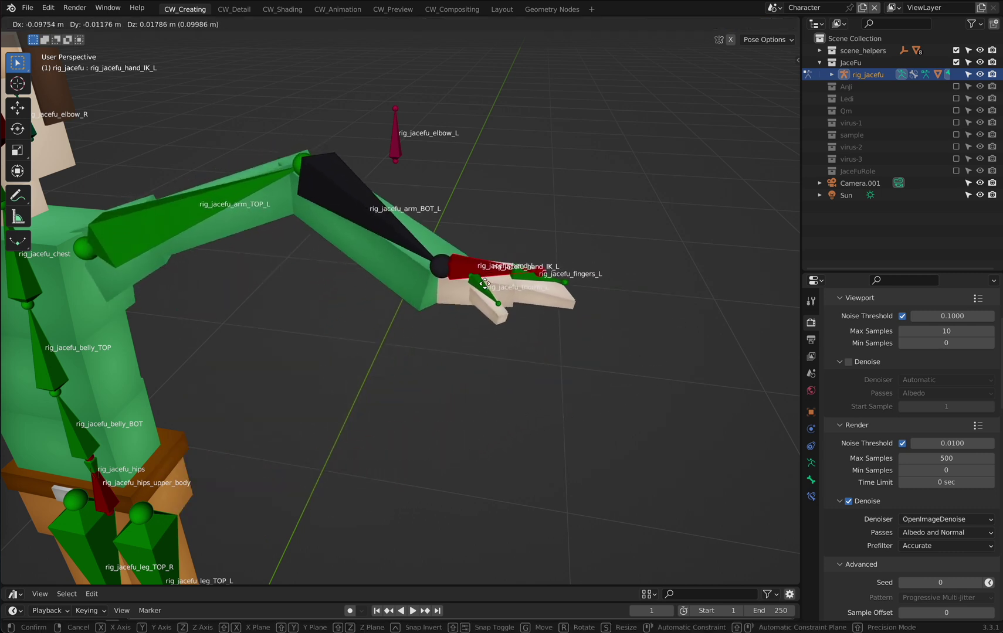
pyautogui.click(477, 328)
pyautogui.press('r')
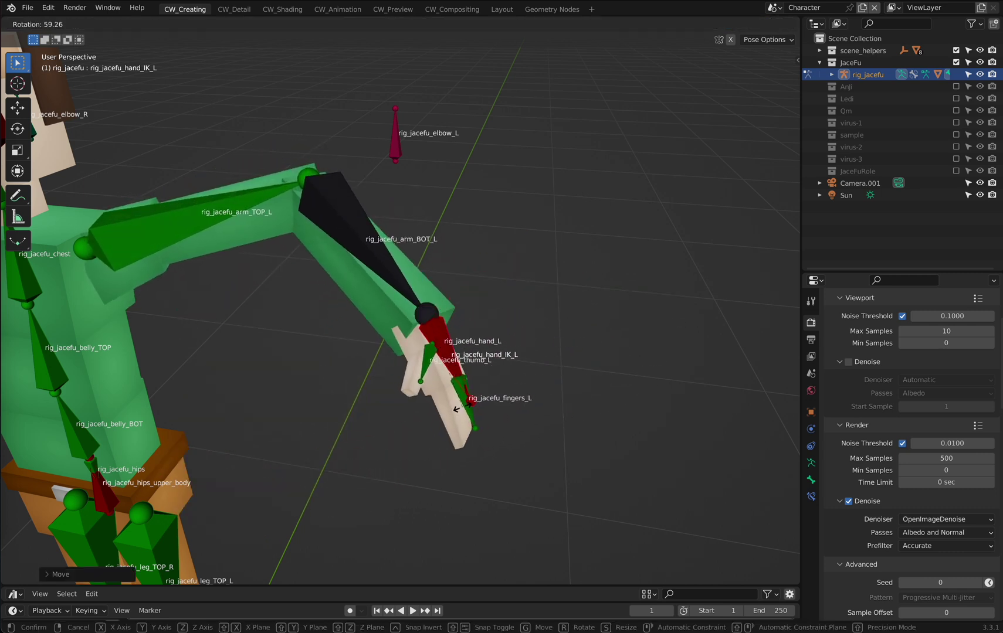
pyautogui.click(462, 407)
# - Move the left elbow control bone down along its local Y axis
pyautogui.click(398, 112)
pyautogui.keyDown('shift'); pyautogui.moveTo(398, 113); pyautogui.dragTo(414, 88, button='middle'); pyautogui.keyUp('shift')
pyautogui.moveTo(414, 88); pyautogui.dragTo(421, 123)
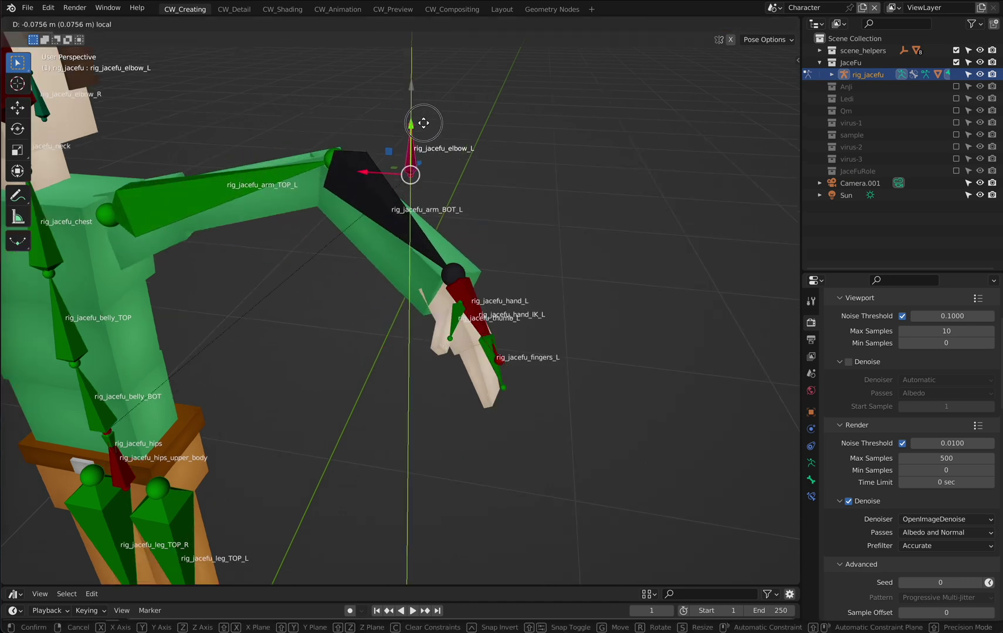
# - Try moving the left upper leg bone (leg_TOP_L) and cancel it
pyautogui.moveTo(421, 123); pyautogui.dragTo(592, 307, button='middle')
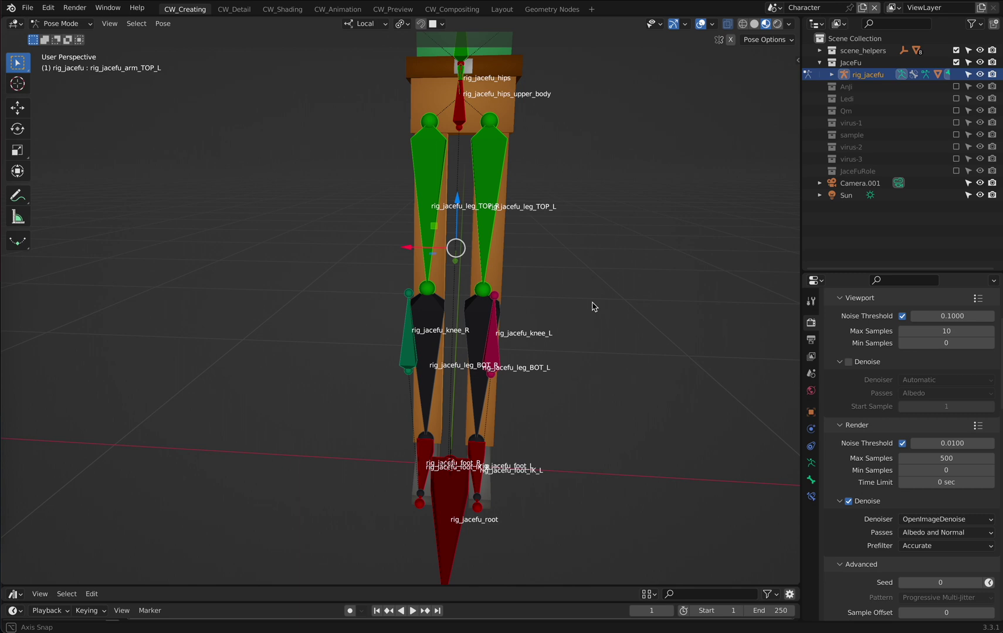
pyautogui.moveTo(592, 307); pyautogui.dragTo(555, 310, button='middle')
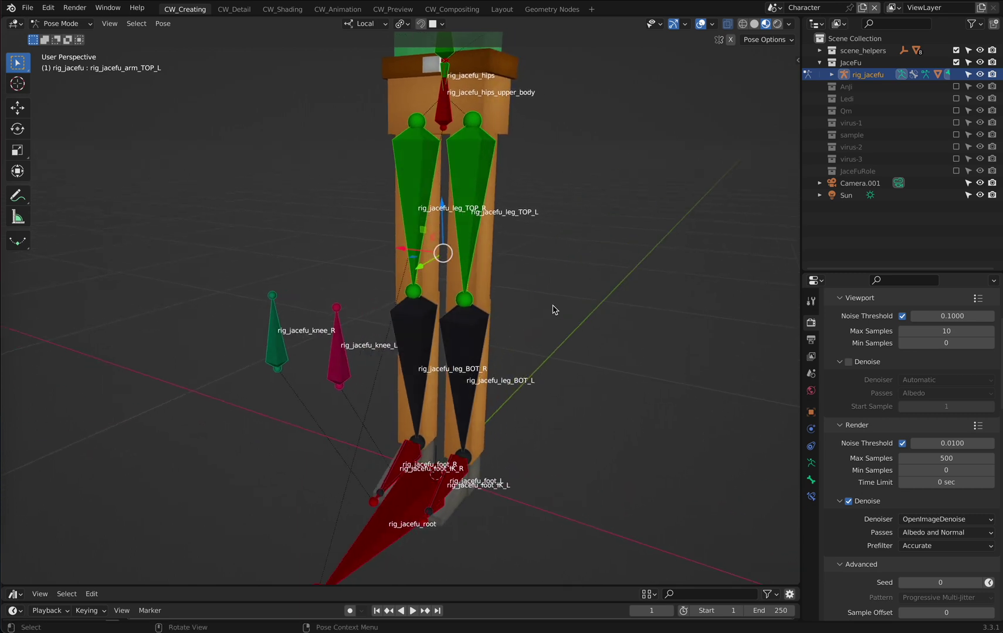
pyautogui.click(489, 176)
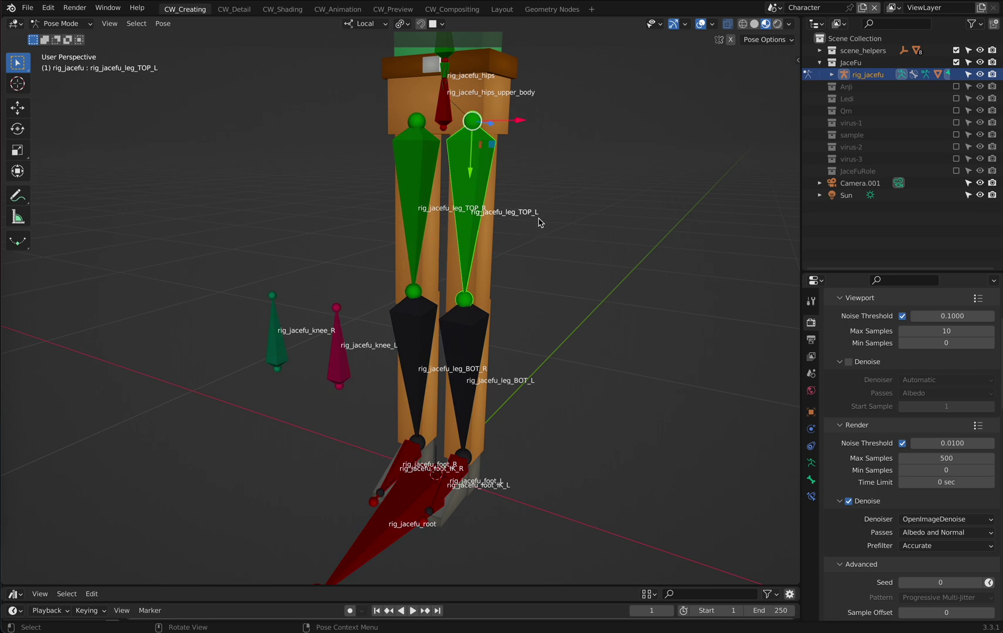
pyautogui.moveTo(566, 232); pyautogui.dragTo(529, 225, button='middle')
pyautogui.press('g')
pyautogui.rightClick(526, 233)
# - Try rotating the left lower leg bone (leg_BOT_L) and cancel it
pyautogui.click(477, 330)
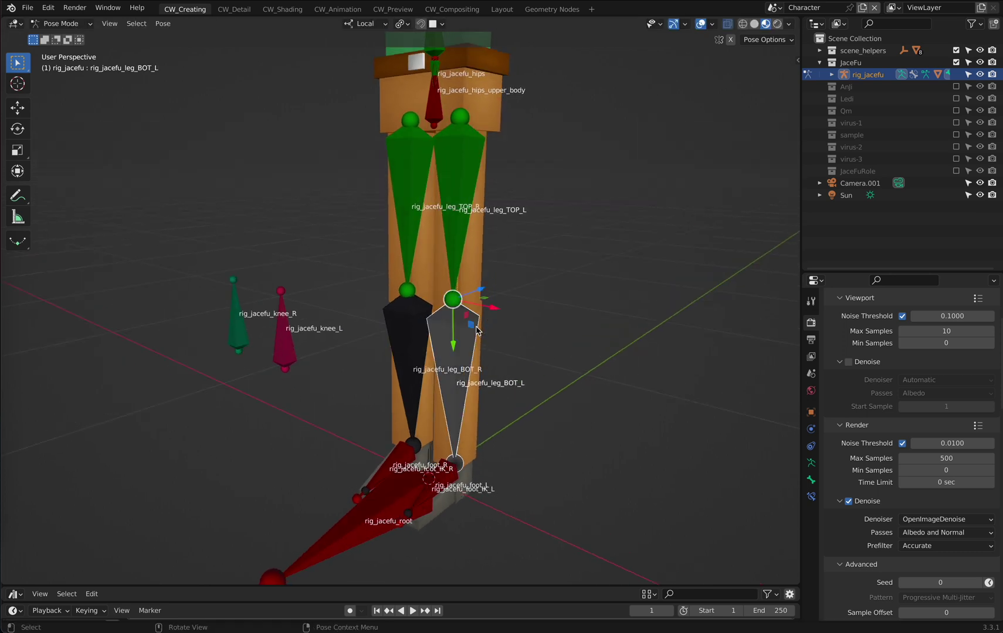
pyautogui.moveTo(562, 337); pyautogui.dragTo(480, 276, button='middle')
pyautogui.press('r')
pyautogui.rightClick(497, 282)
# - Try moving a knee control bone in front of the legs and rotating the left foot bone
pyautogui.click(233, 263)
pyautogui.moveTo(278, 298); pyautogui.dragTo(343, 304, button='middle')
pyautogui.press('g')
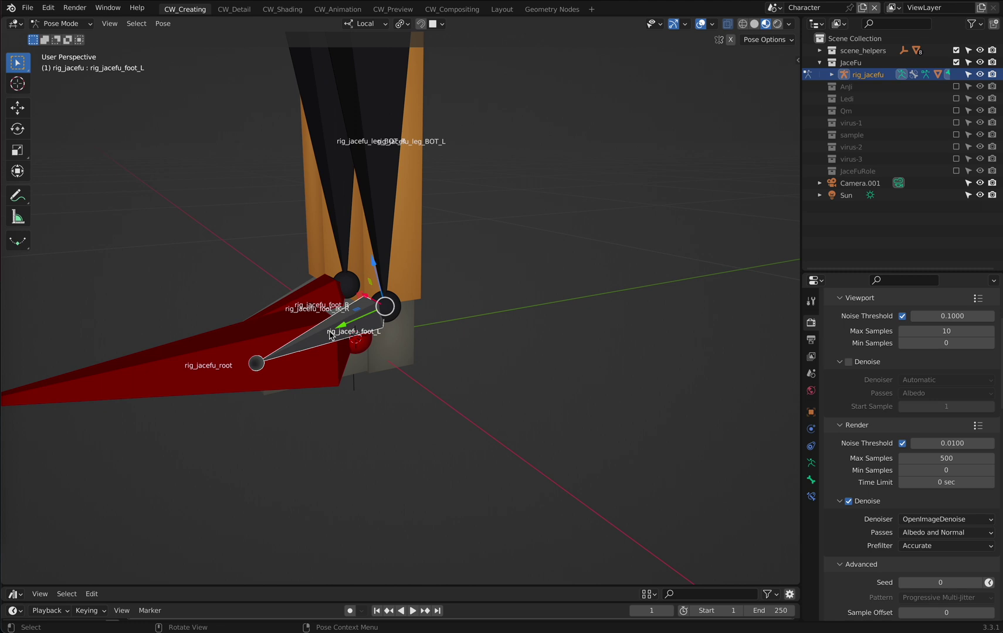
pyautogui.press('r')
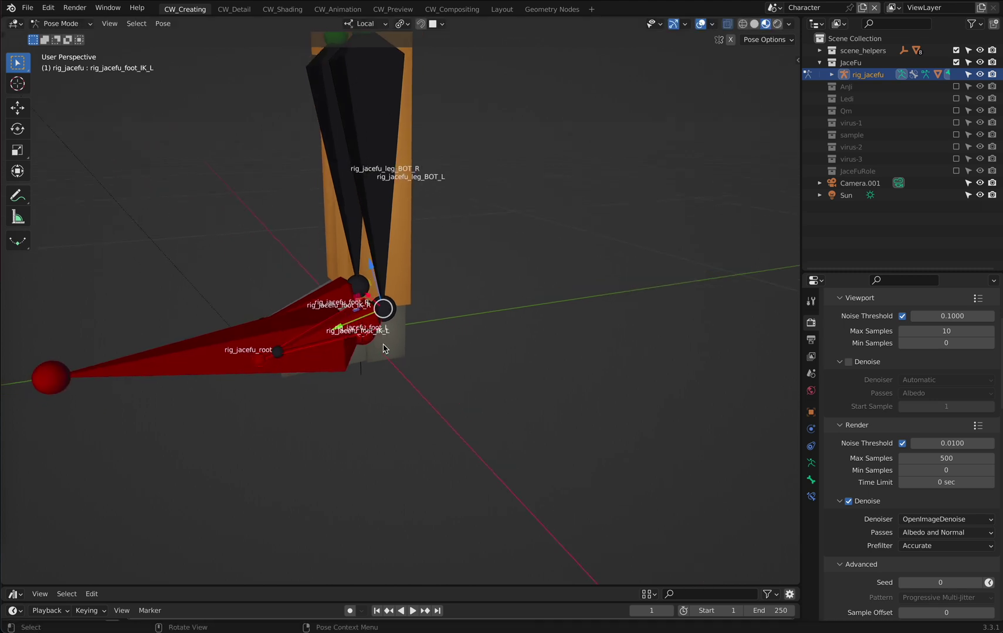
# - Try rotating the left foot control bone (foot_IK_L) and moving it
pyautogui.press('r')
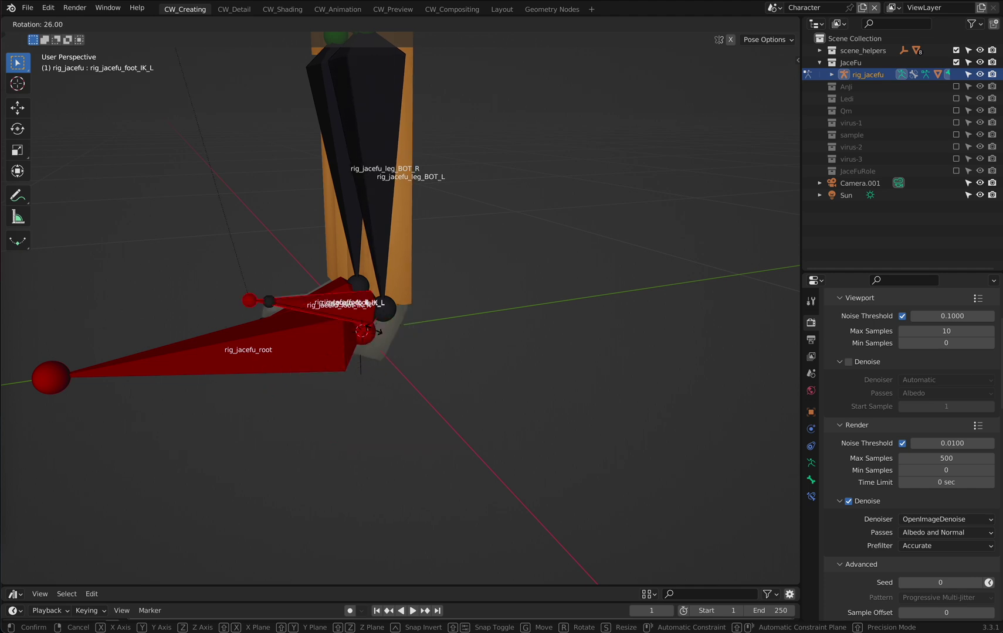
pyautogui.click(405, 345)
pyautogui.scroll(-6, 410, 347)
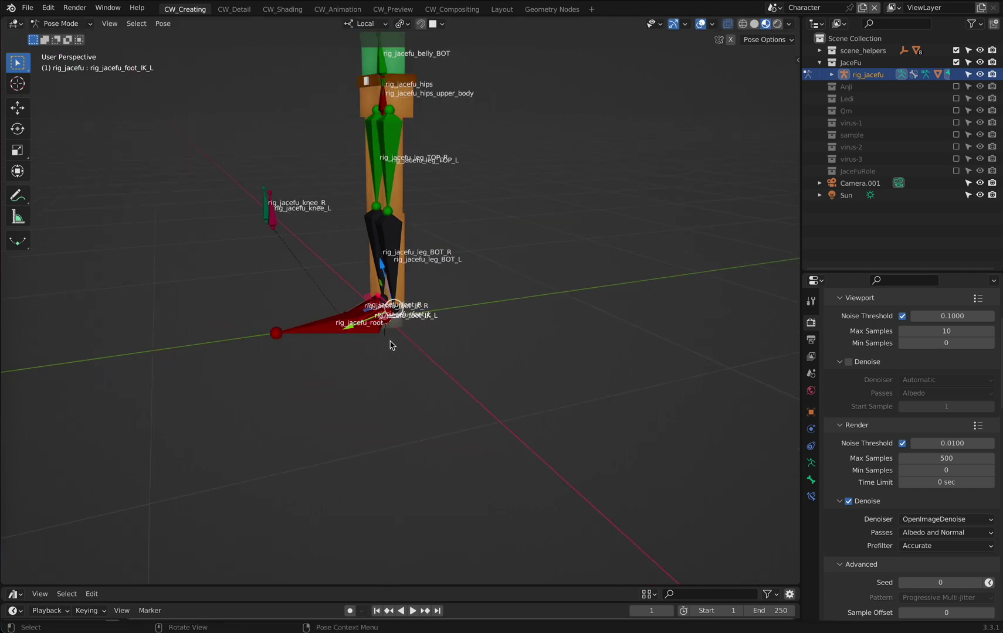
pyautogui.press('g')
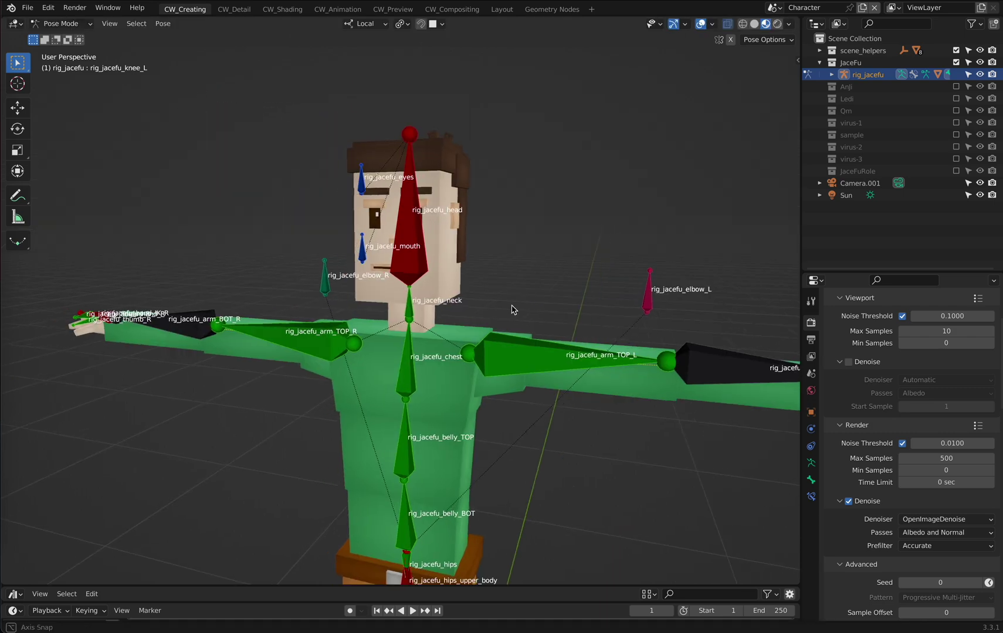
# - Rotate the head bone (rig_jacefu_head) freely in trackball mode to turn the character's head
pyautogui.moveTo(512, 305); pyautogui.dragTo(516, 309, button='middle')
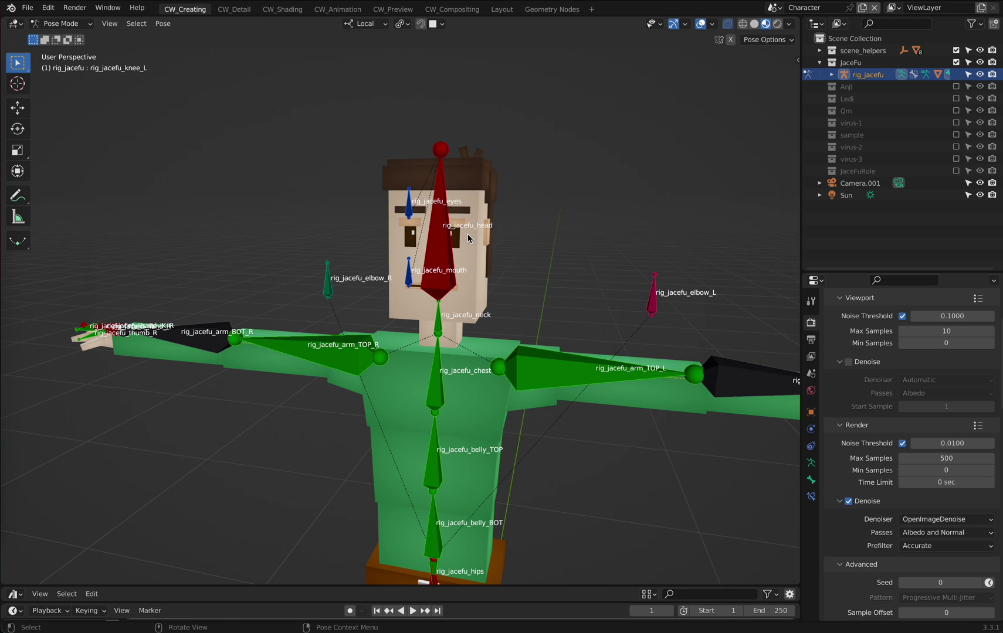
pyautogui.click(449, 194)
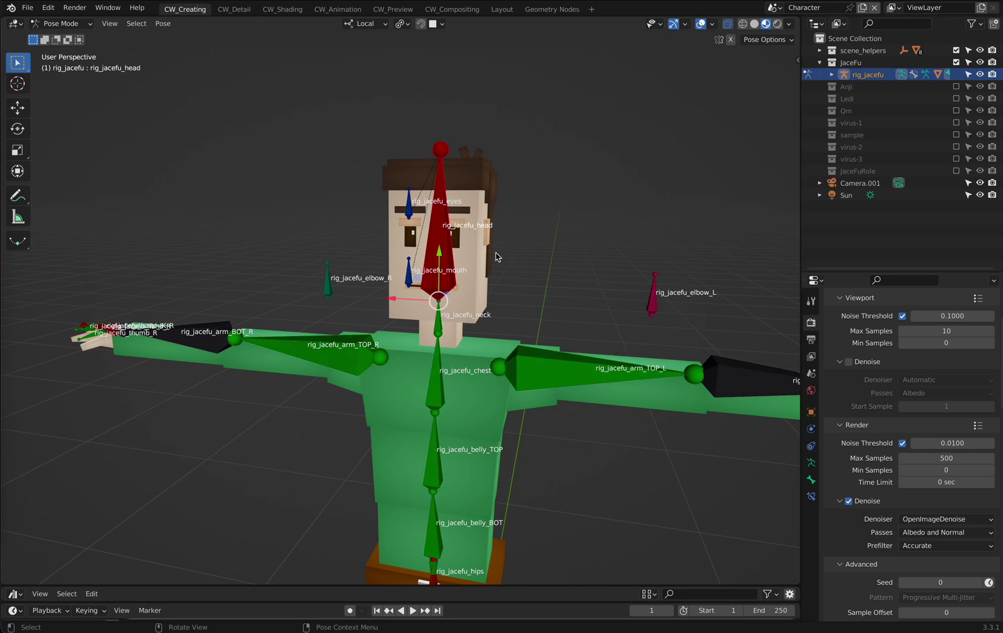
pyautogui.moveTo(494, 256); pyautogui.dragTo(467, 298, button='middle')
pyautogui.press('r')
pyautogui.press('r')
pyautogui.click(510, 295)
# - Move the eyes control bone (rig_jacefu_eyes) along its local Y axis to close and reopen the eyes
pyautogui.click(427, 222)
pyautogui.press('g')
pyautogui.press('y')
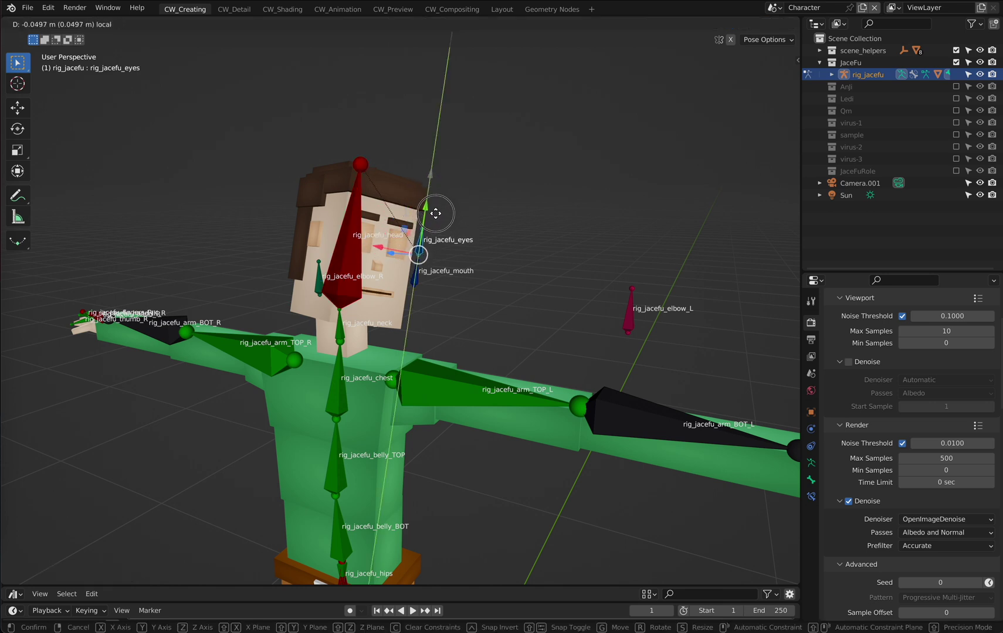
pyautogui.click(447, 188)
# - Move the mouth control bone (rig_jacefu_mouth) along its local X and Z axes to change the mouth's shape
pyautogui.click(429, 278)
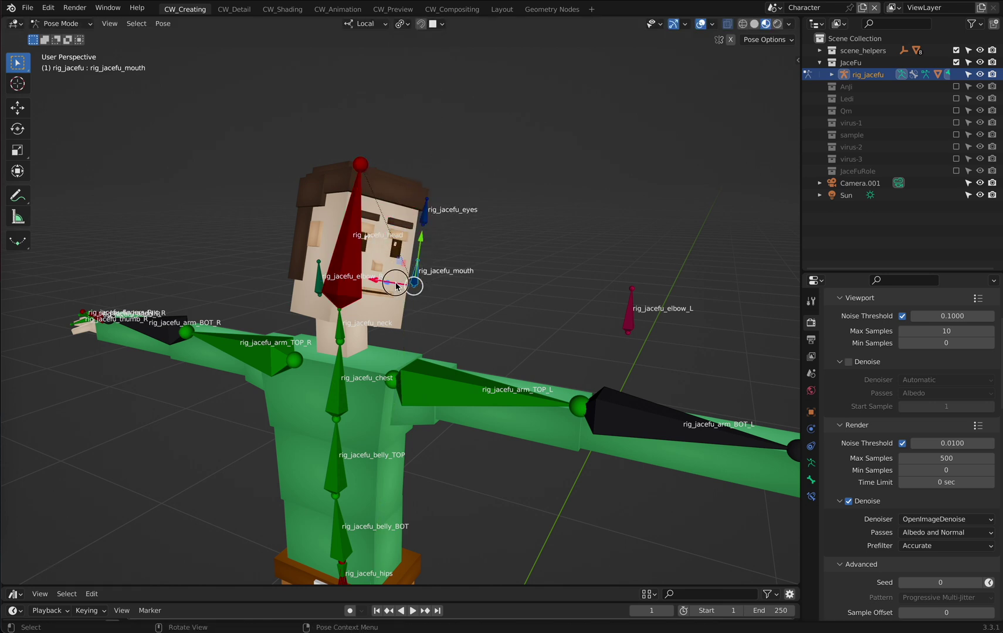
pyautogui.press('g')
pyautogui.press('x')
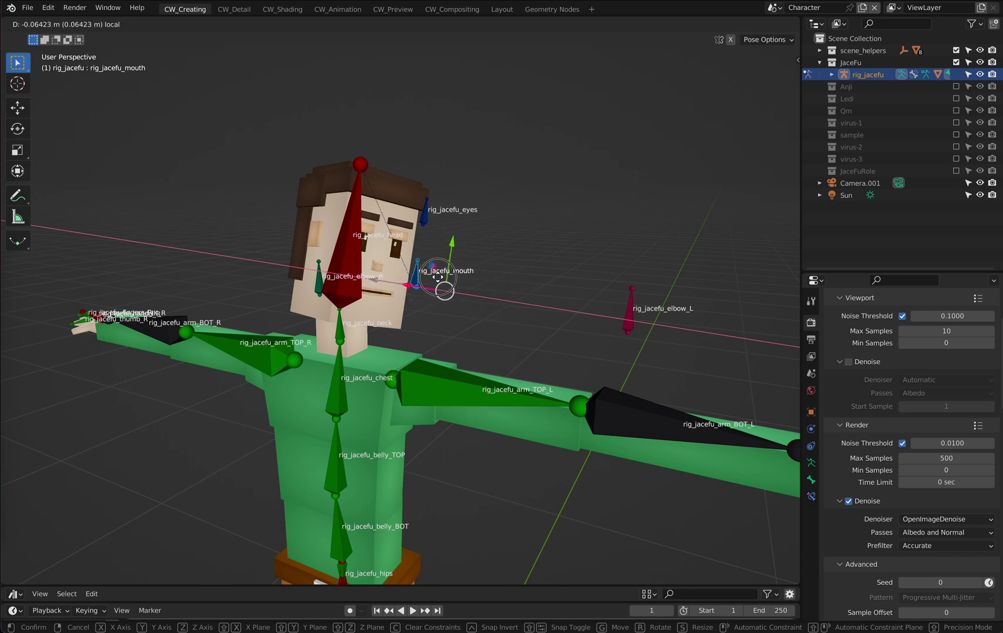
pyautogui.click(355, 264)
pyautogui.moveTo(354, 264); pyautogui.dragTo(404, 302, button='middle')
pyautogui.press('g')
pyautogui.press('z')
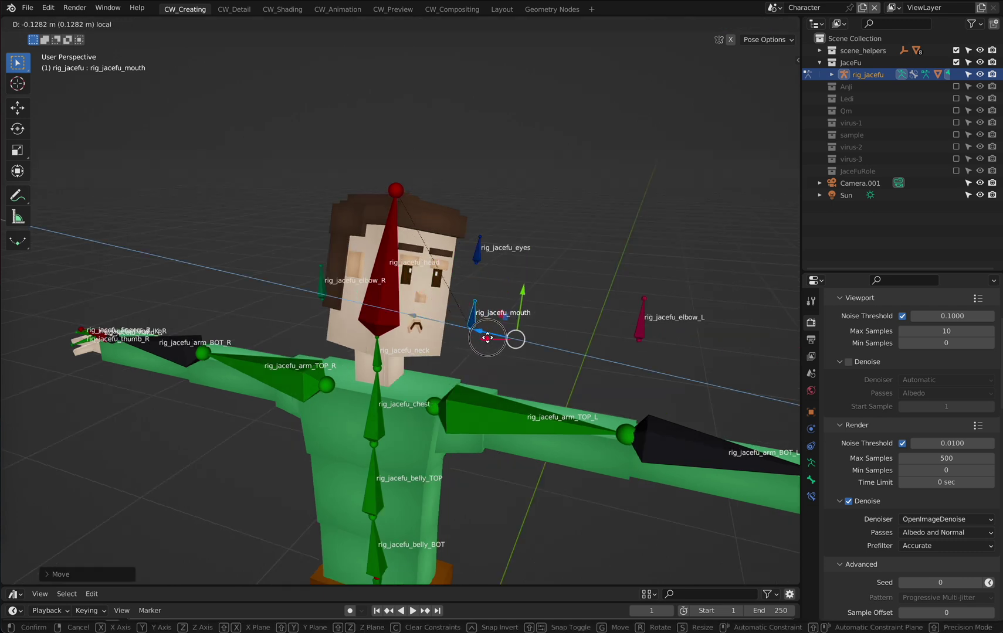
pyautogui.click(471, 331)
pyautogui.press('g')
pyautogui.press('x')
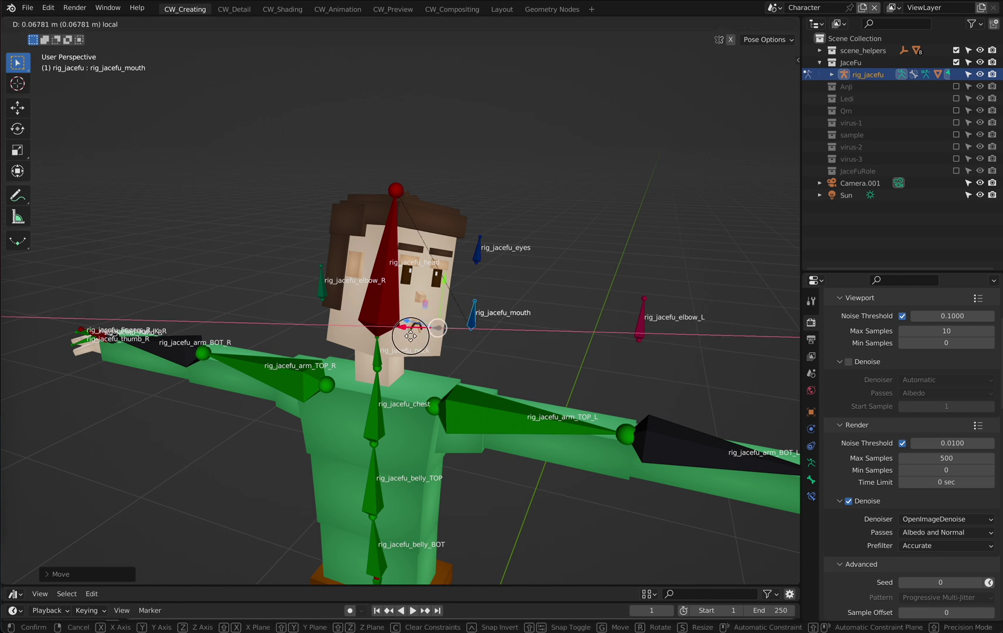
pyautogui.press('x')
pyautogui.press('z')
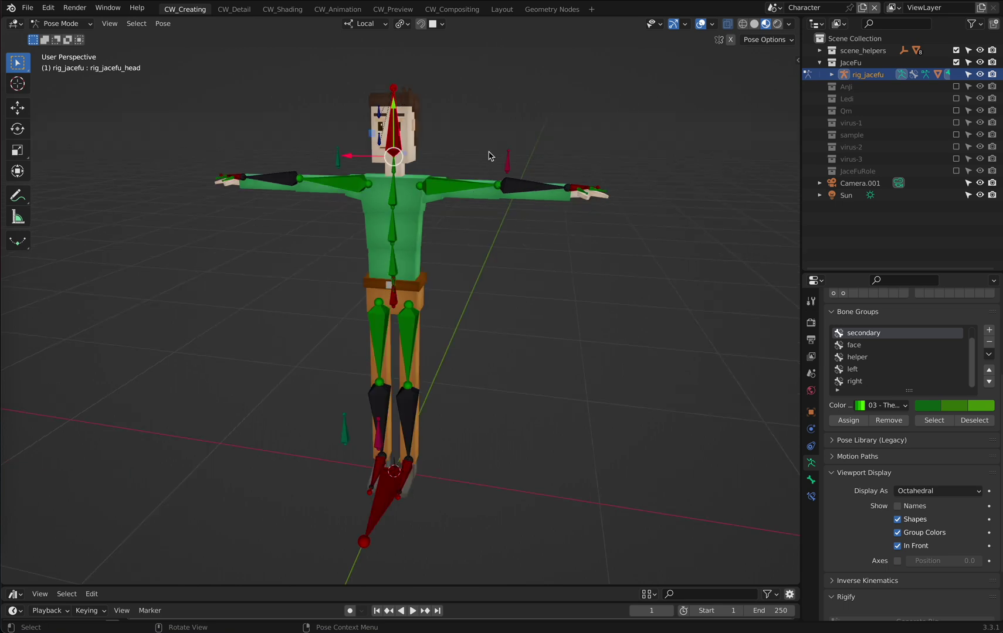
# - Examine the colour-grouped bones of the head, both hands, the legs and the feet up close
pyautogui.scroll(3, 587, 200)
pyautogui.keyDown('shift'); pyautogui.moveTo(428, 142); pyautogui.dragTo(446, 269, button='middle'); pyautogui.keyUp('shift')
pyautogui.scroll(3, 454, 321)
pyautogui.scroll(-2, 446, 269)
pyautogui.scroll(-3, 446, 273)
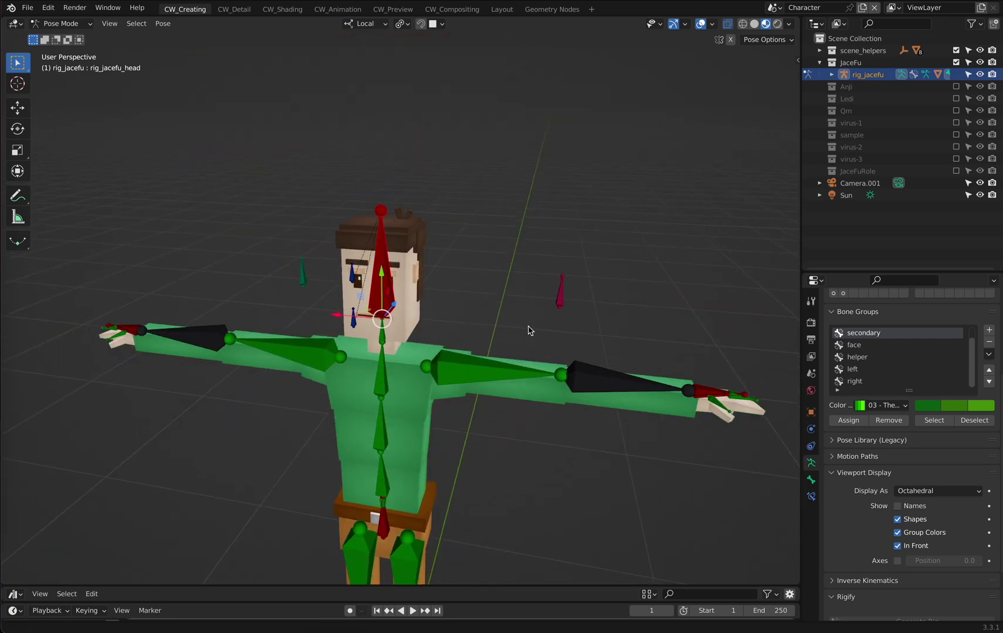
pyautogui.keyDown('shift'); pyautogui.moveTo(526, 332); pyautogui.dragTo(386, 302, button='middle'); pyautogui.keyUp('shift')
pyautogui.scroll(6, 440, 328)
pyautogui.scroll(-5, 493, 357)
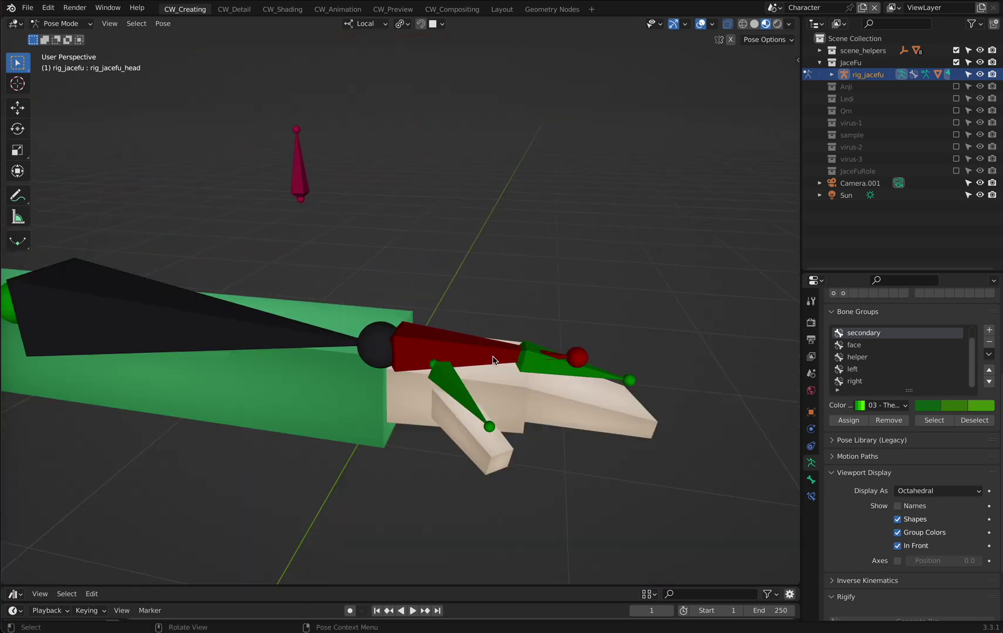
pyautogui.keyDown('shift'); pyautogui.moveTo(330, 326); pyautogui.dragTo(474, 225, button='middle'); pyautogui.keyUp('shift')
pyautogui.keyDown('shift'); pyautogui.moveTo(167, 138); pyautogui.dragTo(448, 368, button='middle'); pyautogui.keyUp('shift')
pyautogui.scroll(4, 448, 368)
pyautogui.scroll(-4, 447, 366)
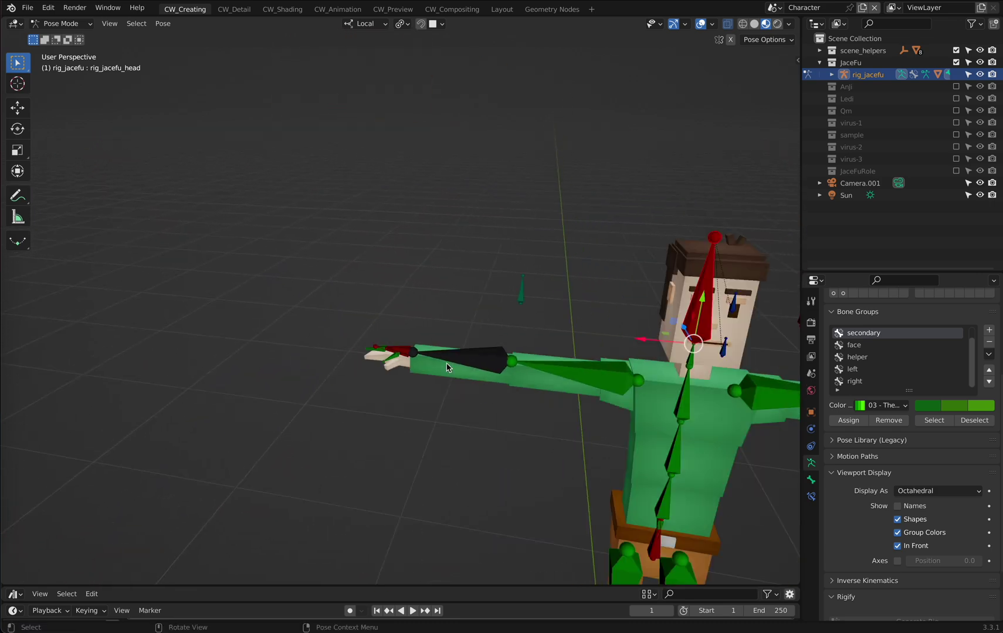
pyautogui.scroll(5, 525, 365)
pyautogui.keyDown('shift'); pyautogui.moveTo(672, 528); pyautogui.dragTo(408, 312, button='middle'); pyautogui.keyUp('shift')
pyautogui.scroll(-6, 488, 404)
pyautogui.keyDown('shift'); pyautogui.moveTo(489, 402); pyautogui.dragTo(452, 437, button='middle'); pyautogui.keyUp('shift')
pyautogui.scroll(7, 450, 349)
pyautogui.scroll(-5, 450, 349)
pyautogui.scroll(-4, 460, 339)
pyautogui.moveTo(460, 338); pyautogui.dragTo(493, 308, button='middle')
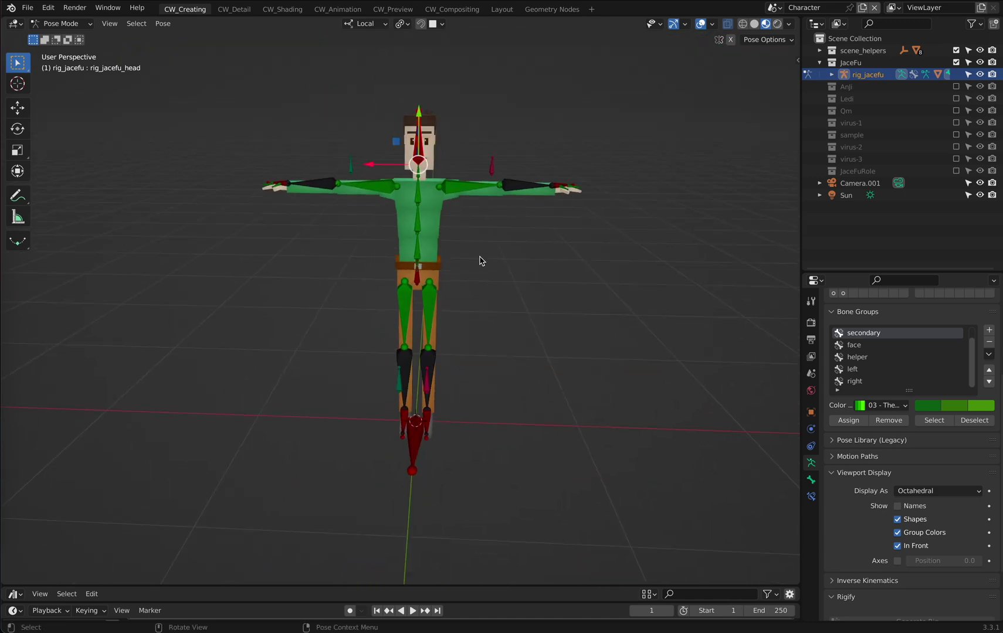
# - Tilt and turn the character's head by rotating the head bone freely in trackball mode
pyautogui.click(71, 24)
pyautogui.click(609, 241)
pyautogui.moveTo(545, 239); pyautogui.dragTo(526, 252, button='middle')
pyautogui.click(414, 150)
pyautogui.press('r')
pyautogui.press('r')
pyautogui.click(465, 216)
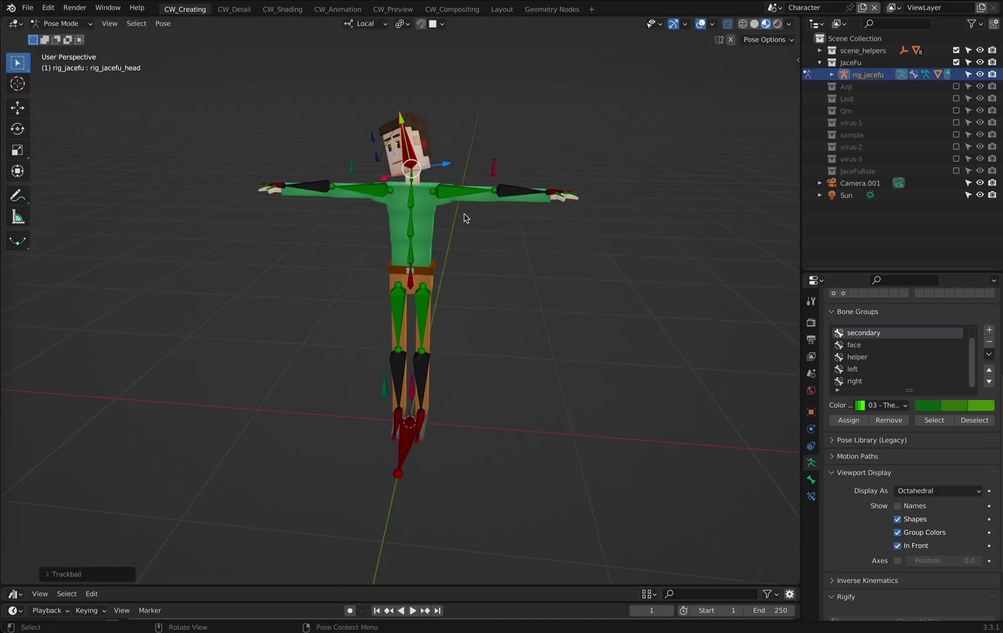
# - Move the right hand control bone (hand_IK_R) down beside the hip and rotate it so the arm bends
pyautogui.click(279, 190)
pyautogui.moveTo(273, 251); pyautogui.dragTo(433, 301, button='middle')
pyautogui.press('g')
pyautogui.click(531, 384)
pyautogui.moveTo(530, 384); pyautogui.dragTo(511, 400, button='middle')
pyautogui.press('r')
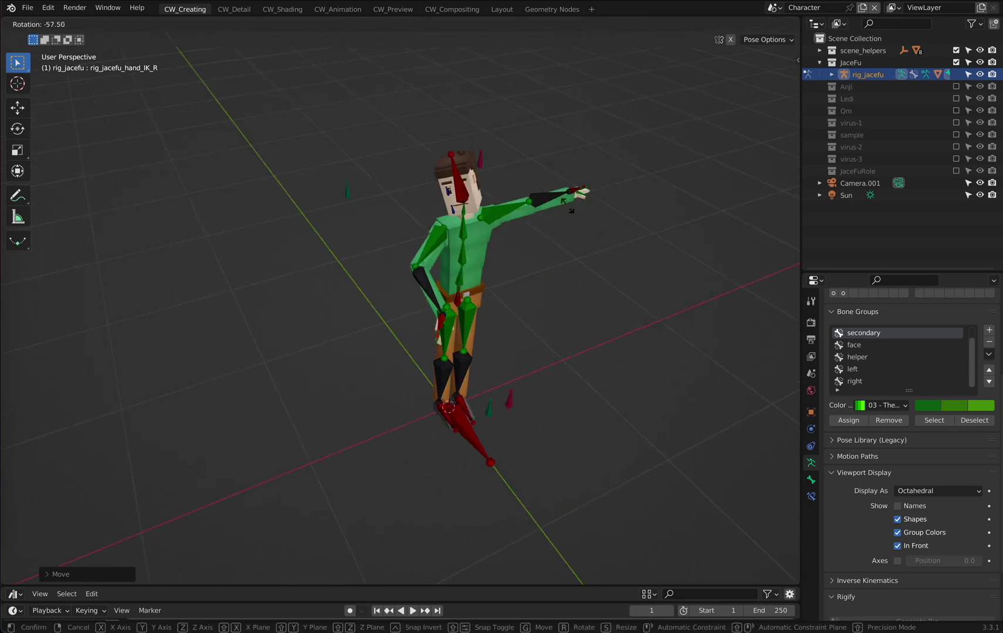
pyautogui.click(498, 346)
# - Move the left hand control bone (hand_IK_L) in toward the waist and rotate it so the elbow bends
pyautogui.moveTo(498, 346); pyautogui.dragTo(390, 285, button='middle')
pyautogui.click(521, 171)
pyautogui.moveTo(521, 172); pyautogui.dragTo(611, 203, button='middle')
pyautogui.scroll(2, 612, 203)
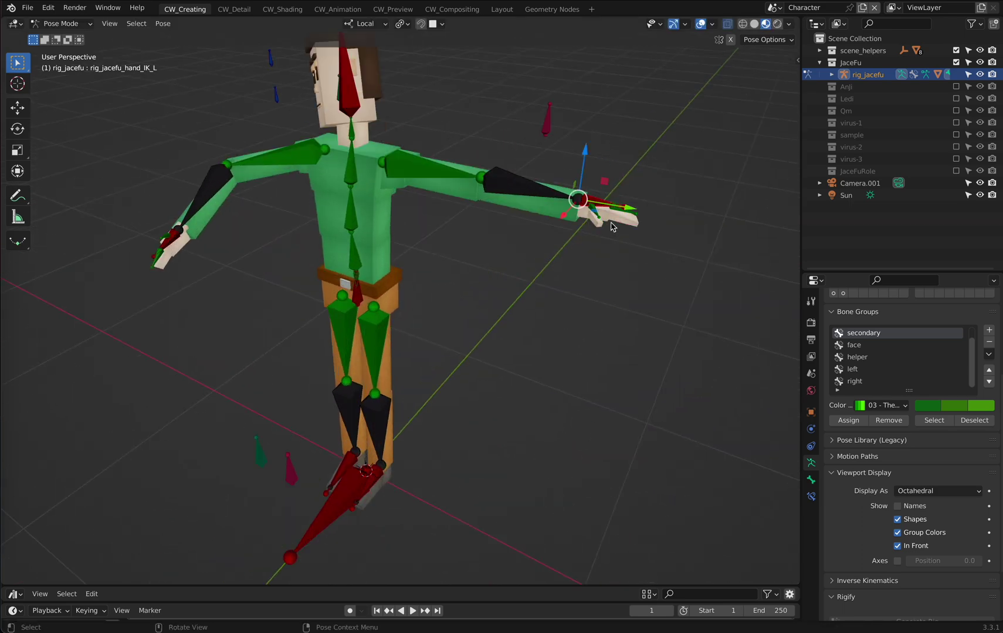
pyautogui.scroll(-4, 612, 227)
pyautogui.press('g')
pyautogui.click(412, 350)
pyautogui.press('r')
pyautogui.click(237, 402)
pyautogui.moveTo(237, 402); pyautogui.dragTo(317, 402, button='middle')
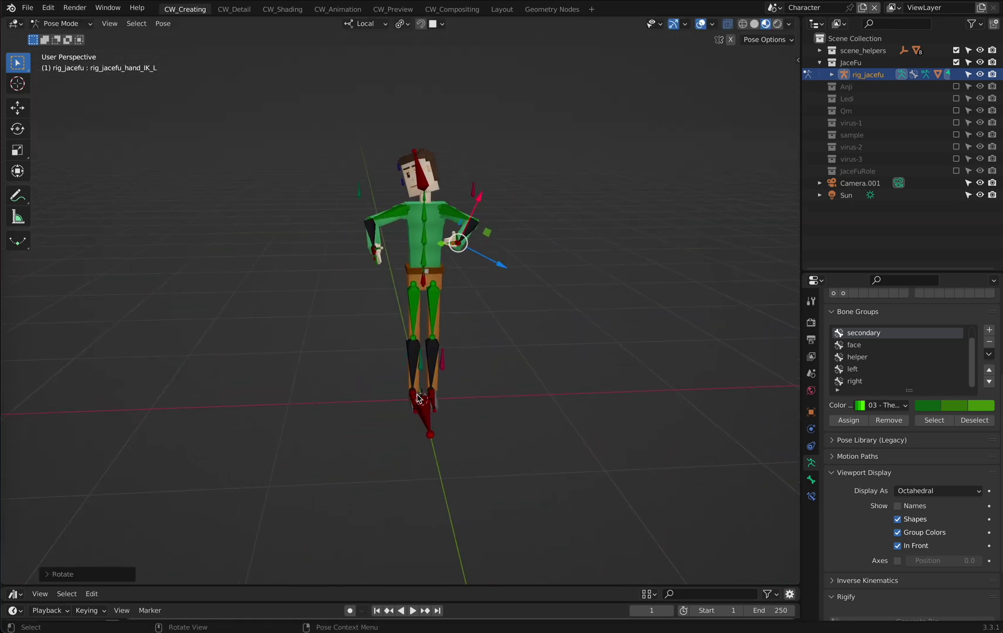
# - Pose the legs by moving the control bones at the feet and rotating one of them
pyautogui.click(415, 401)
pyautogui.press('g')
pyautogui.click(401, 378)
pyautogui.moveTo(401, 378); pyautogui.dragTo(490, 306, button='middle')
pyautogui.click(457, 394)
pyautogui.press('g')
pyautogui.click(441, 439)
pyautogui.press('r')
pyautogui.click(347, 392)
pyautogui.press('g')
pyautogui.click(361, 365)
# - Adjust the pose further by moving and rotating another control bone of the rig
pyautogui.click(478, 311)
pyautogui.press('g')
pyautogui.click(427, 287)
pyautogui.scroll(3, 441, 324)
pyautogui.scroll(-2, 466, 292)
pyautogui.scroll(-2, 465, 292)
pyautogui.press('r')
pyautogui.click(459, 268)
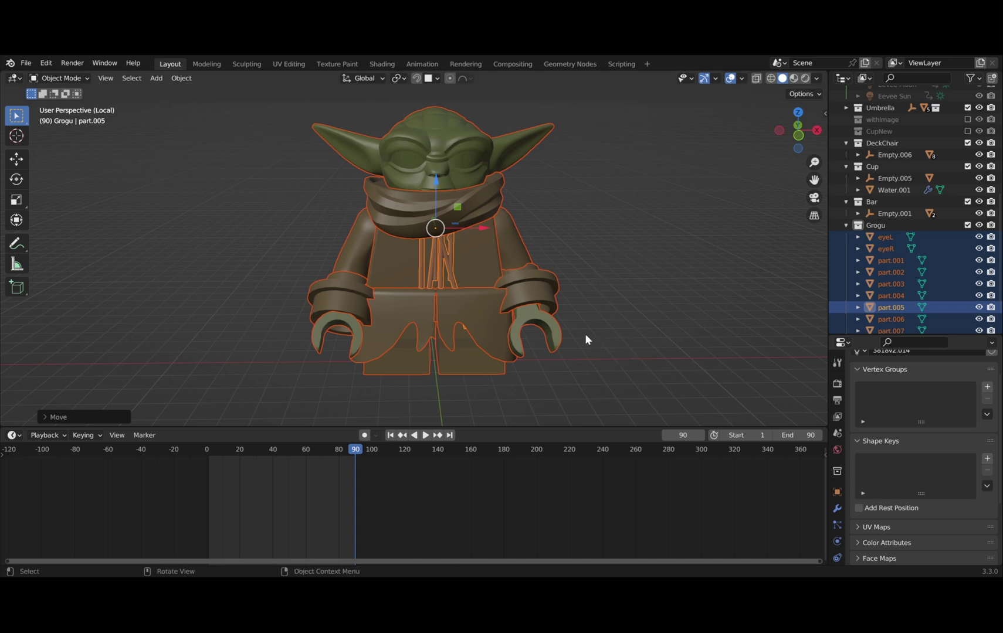
# - Deselect all Grogu parts and add an armature to the Grogu collection
pyautogui.moveTo(546, 305); pyautogui.dragTo(613, 285, button='middle')
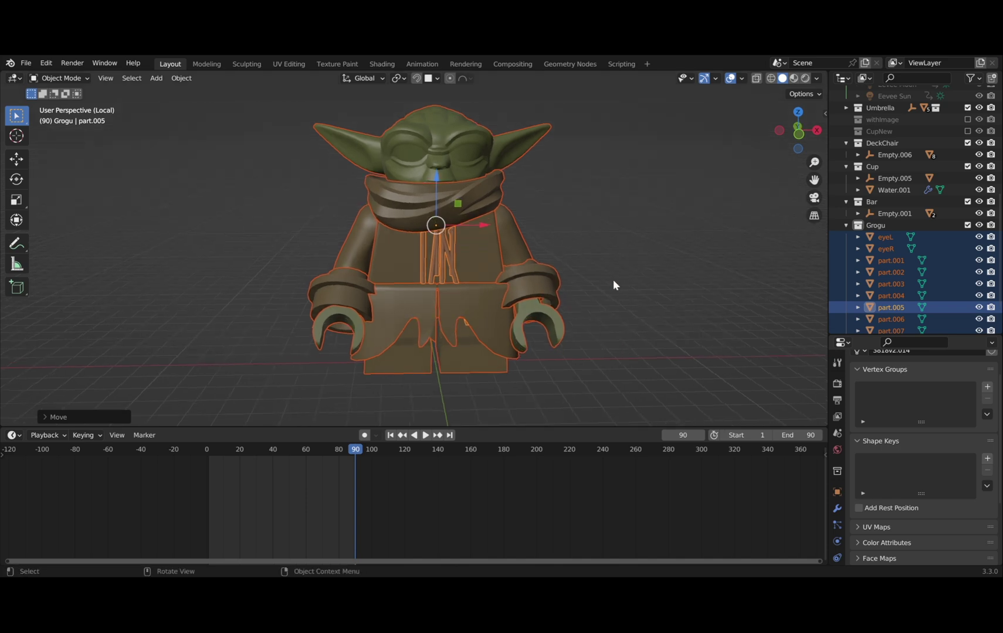
pyautogui.hotkey('alt', 'a')
pyautogui.hotkey('shift', 'a')
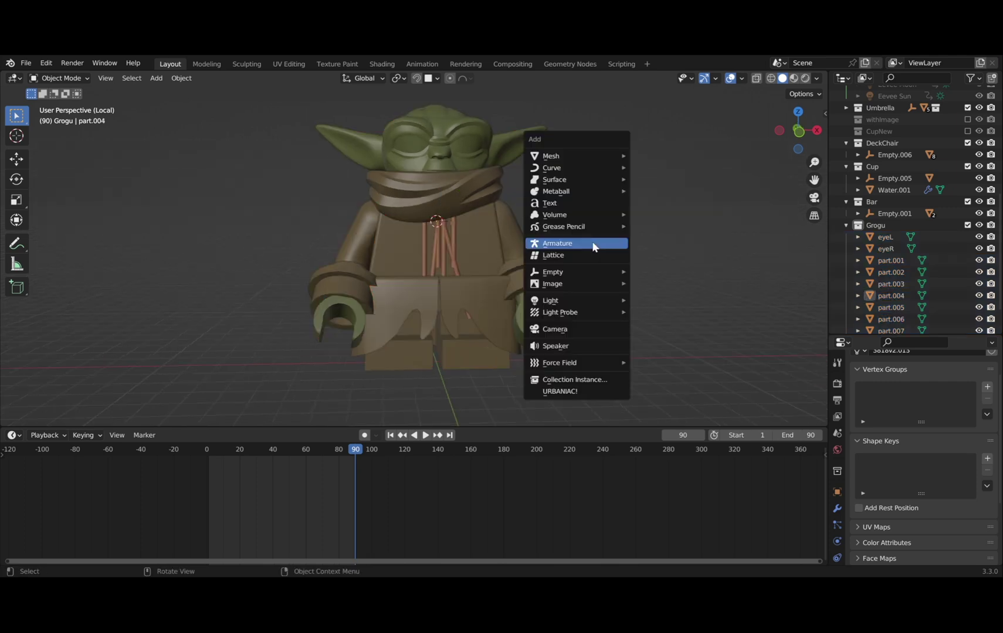
pyautogui.click(591, 241)
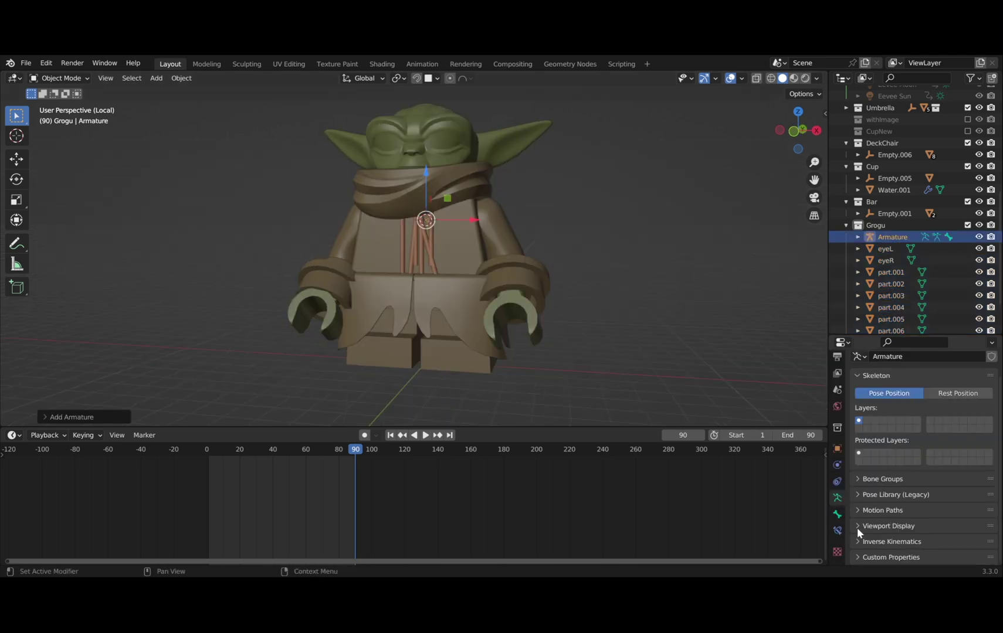
# - Enable In Front display for the new armature and lower it to Grogu's hip area
pyautogui.click(858, 526)
pyautogui.scroll(-3, 883, 529)
pyautogui.moveTo(548, 330); pyautogui.dragTo(569, 327, button='middle')
pyautogui.moveTo(434, 176); pyautogui.dragTo(434, 285)
# - From the front view, rename the armature object to rig_grogu_hip
pyautogui.press('KP_1')
pyautogui.press('F2')
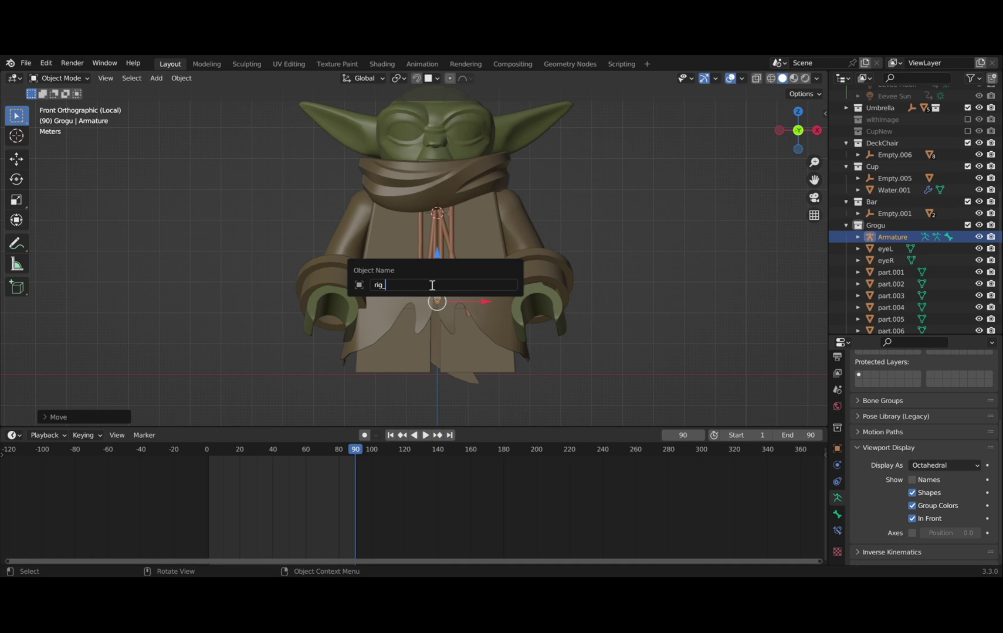
pyautogui.write('rig_grogu_hip')
pyautogui.press('Return')
# - In Edit Mode, extrude a bone upward from the tip of the hip bone and name it rig_grogu_belly_BOT
pyautogui.press('Tab')
pyautogui.scroll(3, 441, 273)
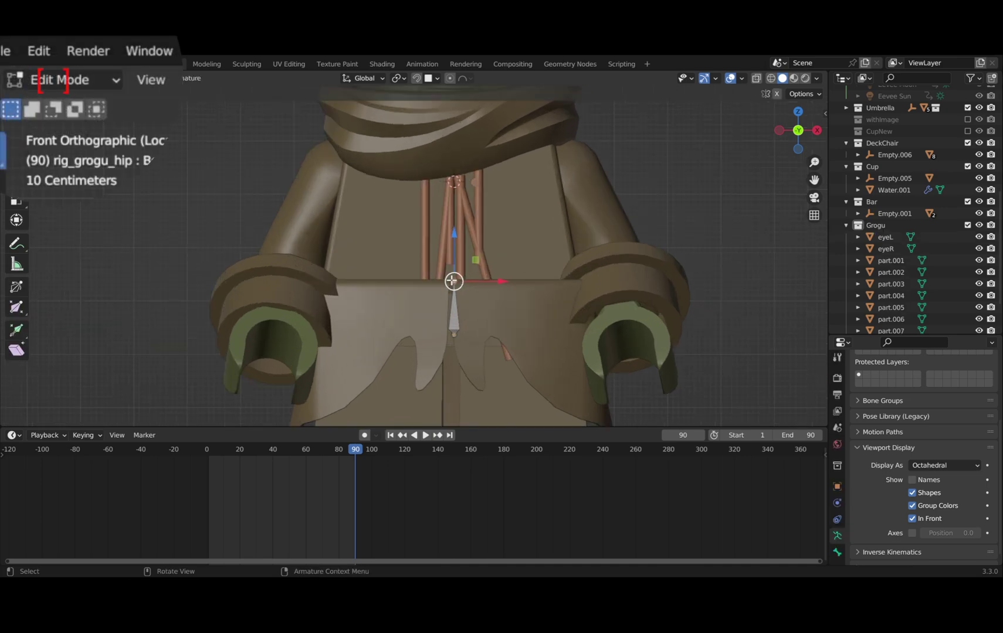
pyautogui.click(455, 283)
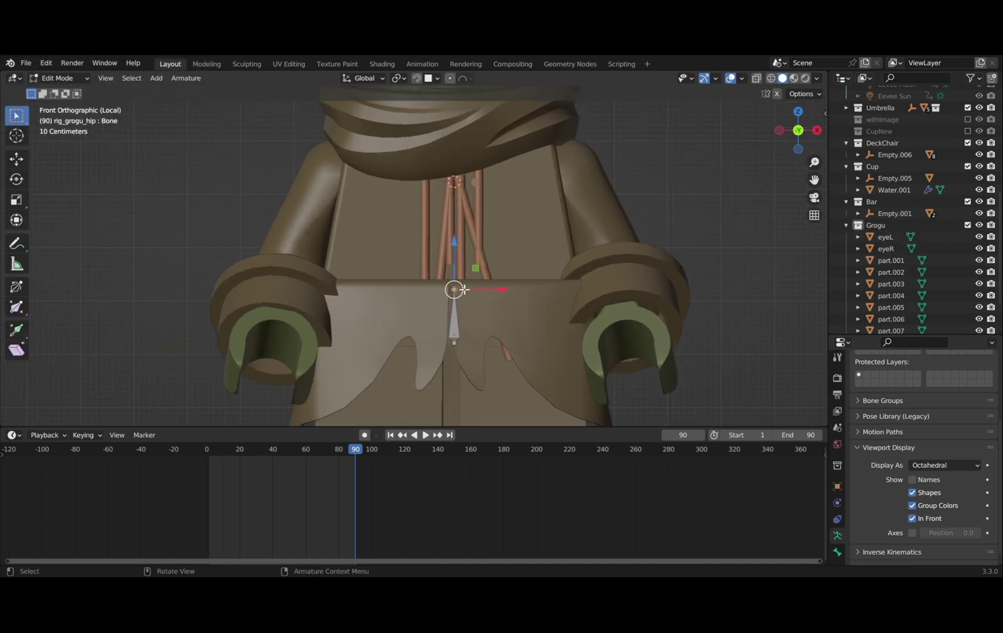
pyautogui.press('e')
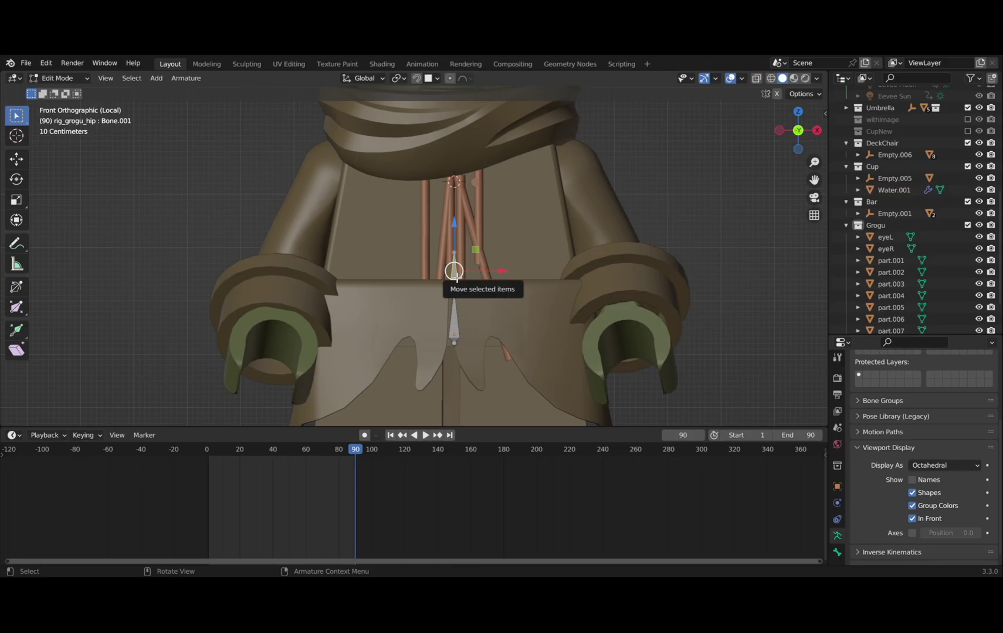
pyautogui.press('F2')
pyautogui.write('rig_grogu_belly_BOT')
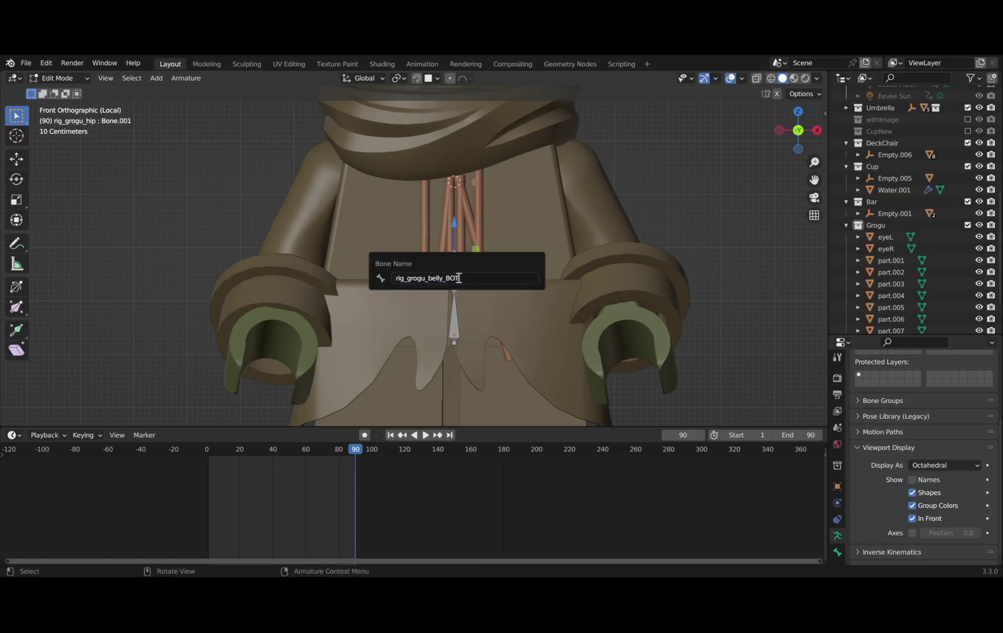
pyautogui.press('Return')
# - Extrude another bone upward along Z from the lower belly bone and name it rig_grogu_belly_TOP
pyautogui.press('e')
pyautogui.press('z')
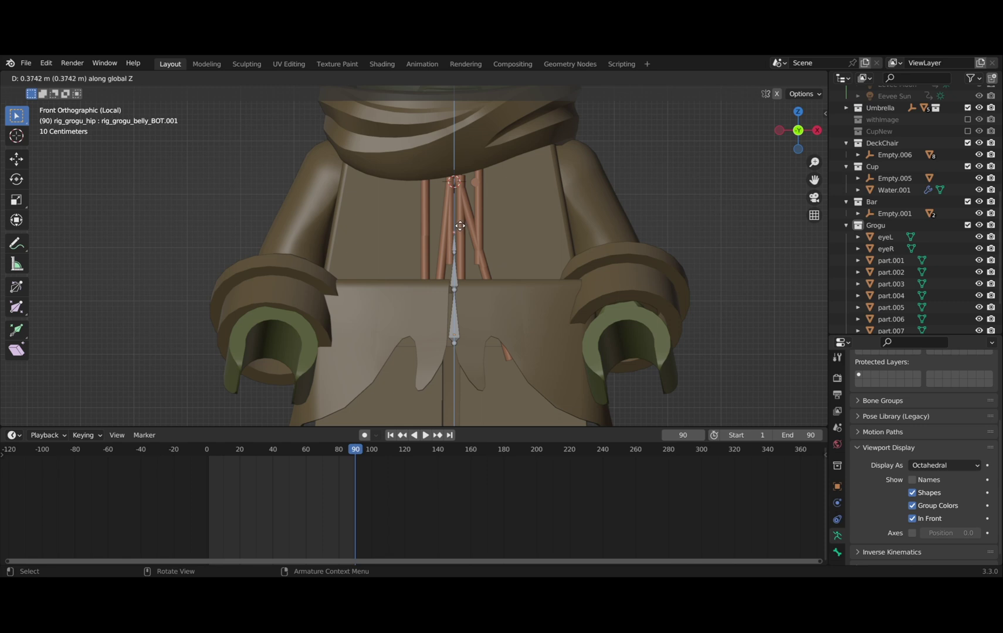
pyautogui.click(460, 207)
pyautogui.press('F2')
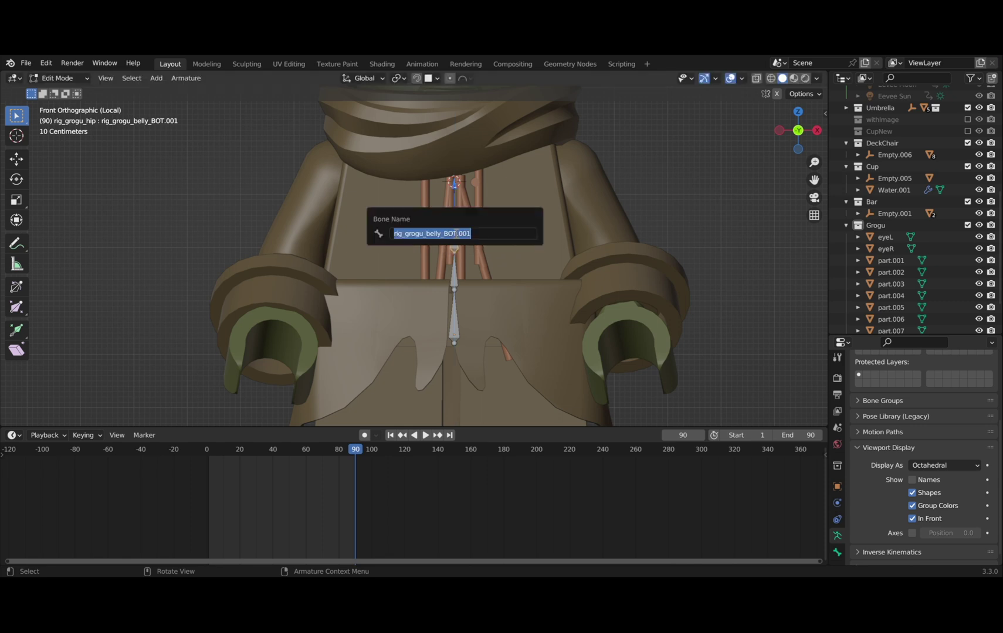
pyautogui.moveTo(444, 234); pyautogui.dragTo(494, 233)
pyautogui.write('TOP')
pyautogui.press('Return')
# - Extrude a bone along Z from the upper belly bone toward the neck and name it rig_grogu_chest
pyautogui.scroll(-2, 463, 208)
pyautogui.press('e')
pyautogui.press('z')
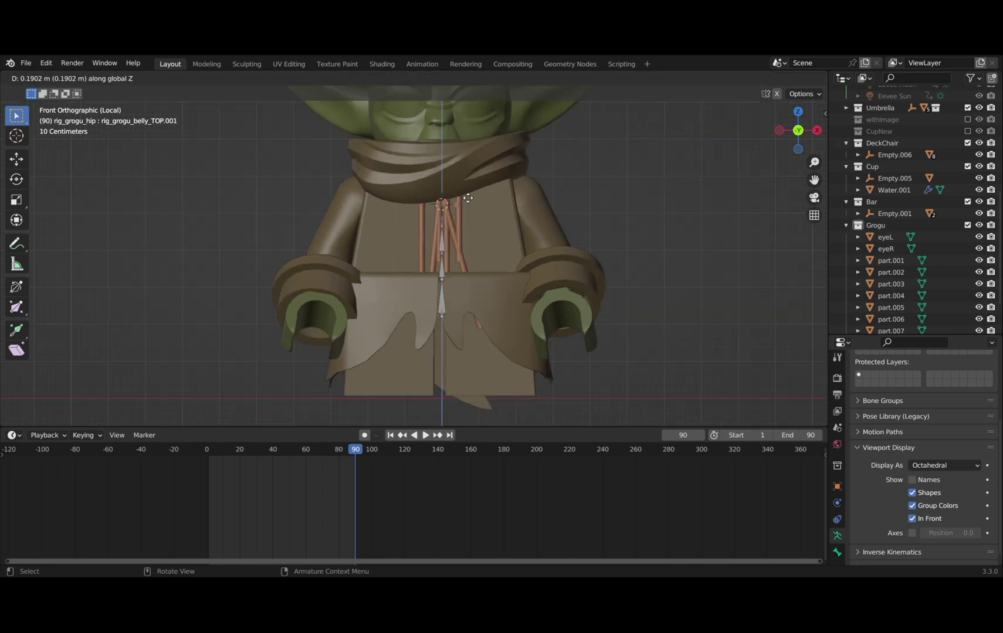
pyautogui.click(472, 163)
pyautogui.press('F2')
pyautogui.write('rig_grogu_che')
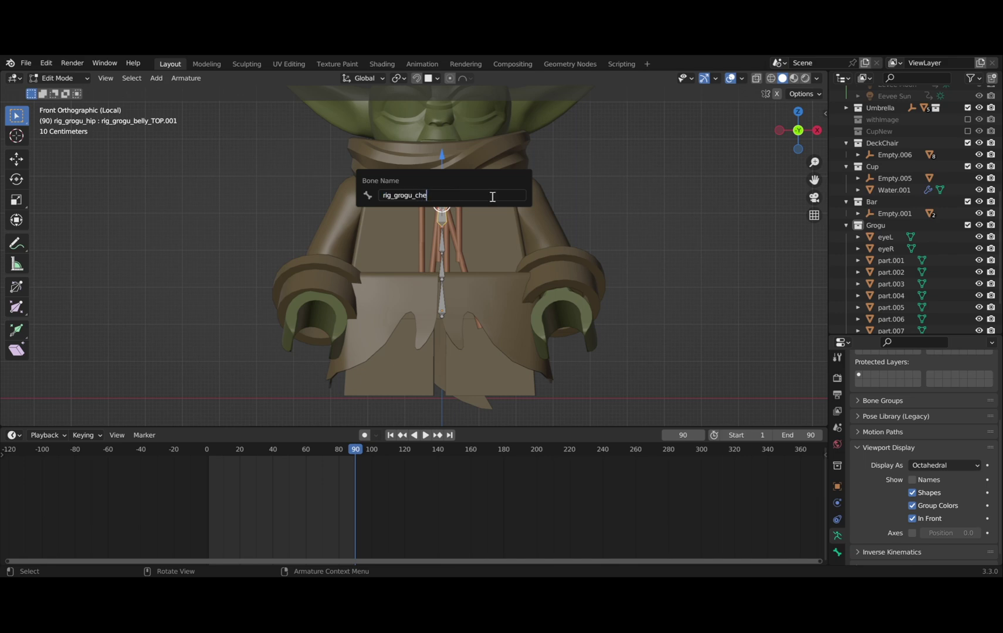
pyautogui.write('st')
pyautogui.press('Return')
# - Show the bone names in the viewport, return to Object Mode and hide the scarf mesh
pyautogui.keyDown('shift'); pyautogui.moveTo(492, 196); pyautogui.dragTo(503, 270, button='middle'); pyautogui.keyUp('shift')
pyautogui.click(911, 480)
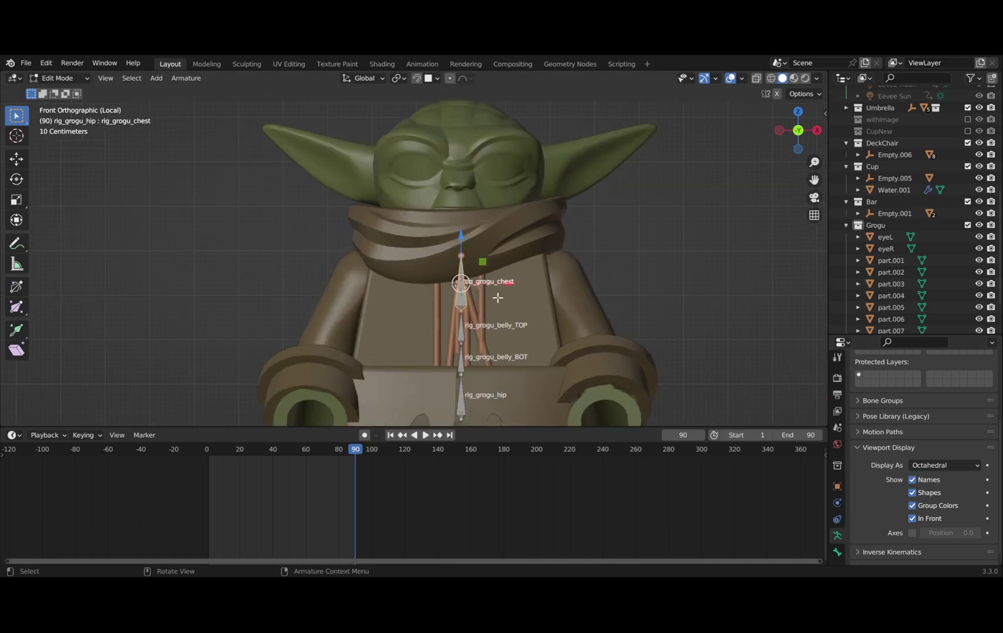
pyautogui.moveTo(490, 294); pyautogui.dragTo(489, 258, button='middle')
pyautogui.press('Tab')
pyautogui.click(514, 259)
pyautogui.press('h')
# - In the Grogu armature's Edit Mode, move the hip and belly bone joints and the chest bone upward along Z within the torso
pyautogui.click(457, 354)
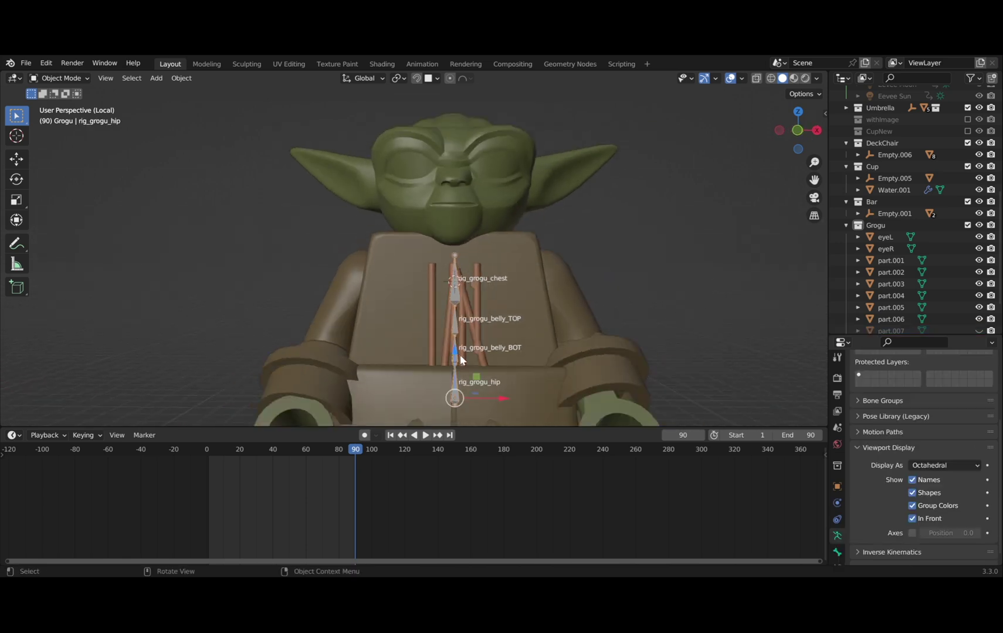
pyautogui.press('Tab')
pyautogui.scroll(1, 461, 356)
pyautogui.keyDown('shift'); pyautogui.moveTo(462, 355); pyautogui.dragTo(461, 306, button='middle'); pyautogui.keyUp('shift')
pyautogui.click(449, 333)
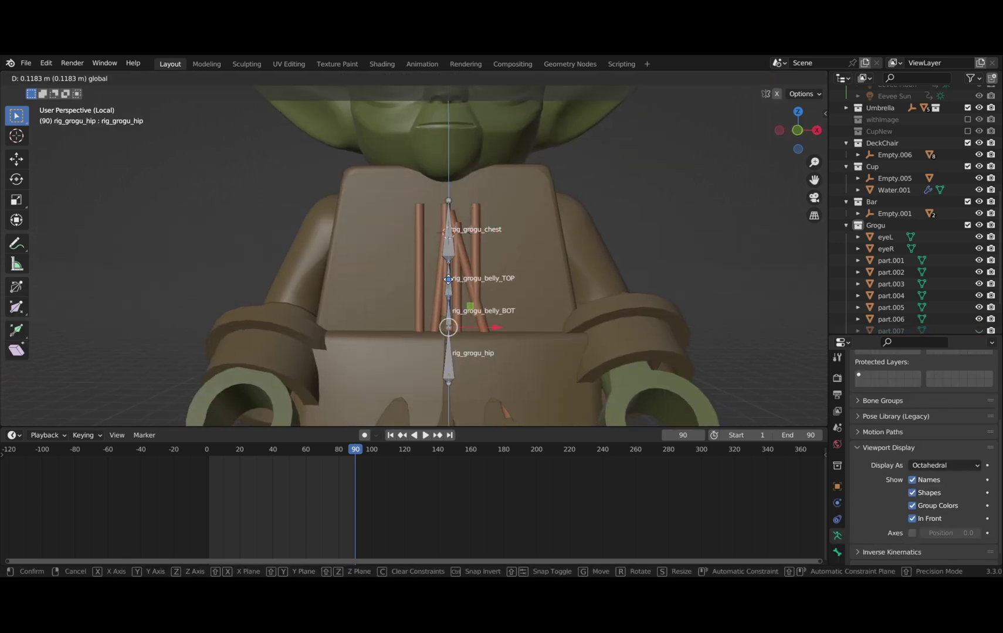
pyautogui.keyDown('shift'); pyautogui.click(456, 314); pyautogui.keyUp('shift')
pyautogui.keyDown('shift'); pyautogui.click(457, 229); pyautogui.keyUp('shift')
pyautogui.press('g')
pyautogui.press('z')
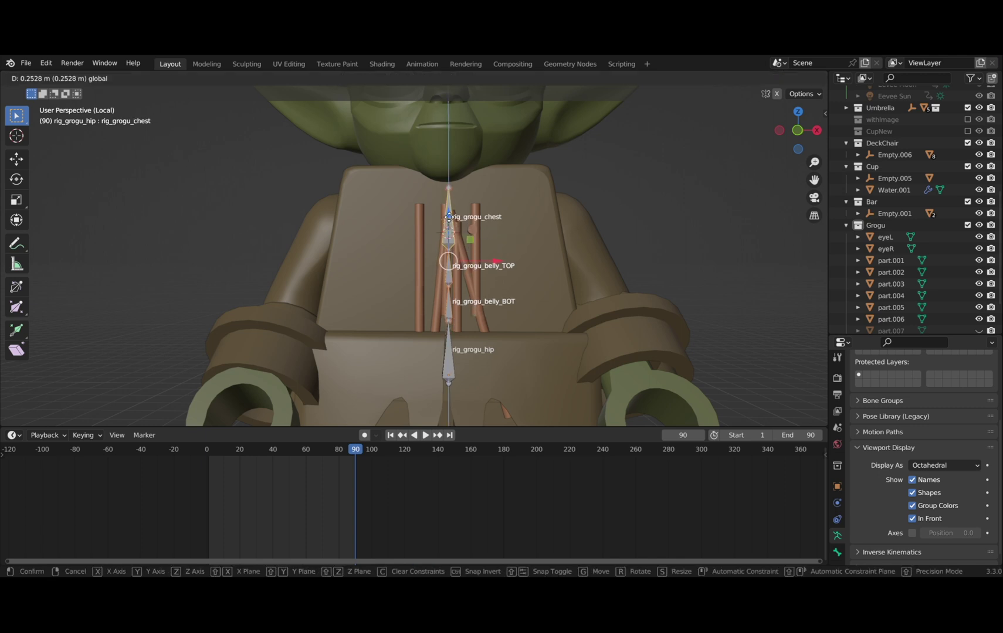
pyautogui.click(457, 217)
# - Raise the chest bone's tip along Z to the base of the head
pyautogui.click(455, 267)
pyautogui.keyDown('shift'); pyautogui.click(456, 207); pyautogui.keyUp('shift')
pyautogui.press('g')
pyautogui.press('z')
pyautogui.click(458, 190)
pyautogui.click(458, 181)
pyautogui.scroll(-1, 457, 186)
pyautogui.moveTo(456, 196); pyautogui.dragTo(454, 214, button='middle')
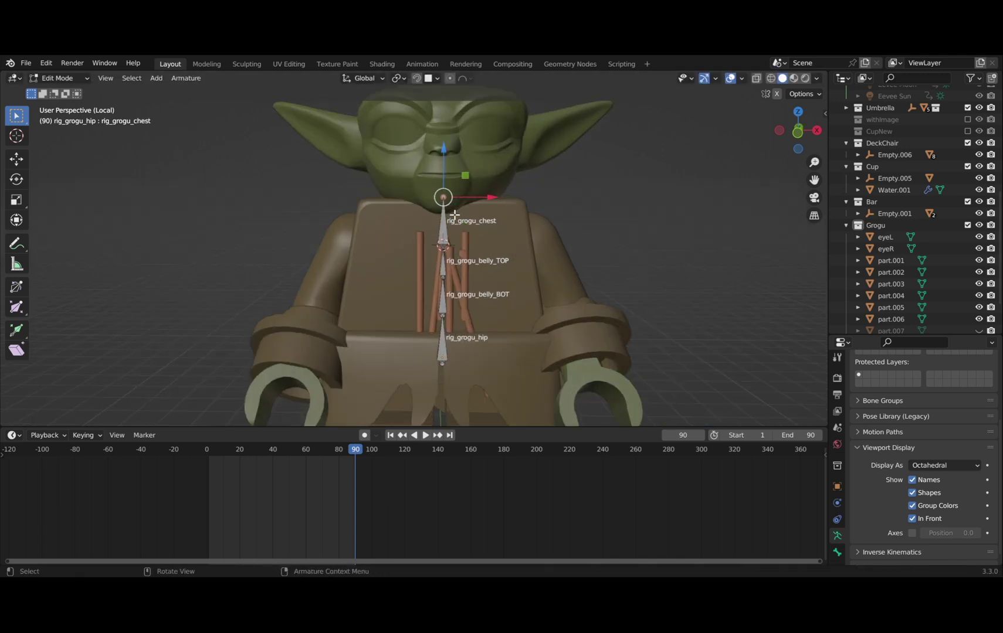
# - Extrude a bone along Z from the chest bone's tip up through the head and name it rig_grogu_head
pyautogui.press('e')
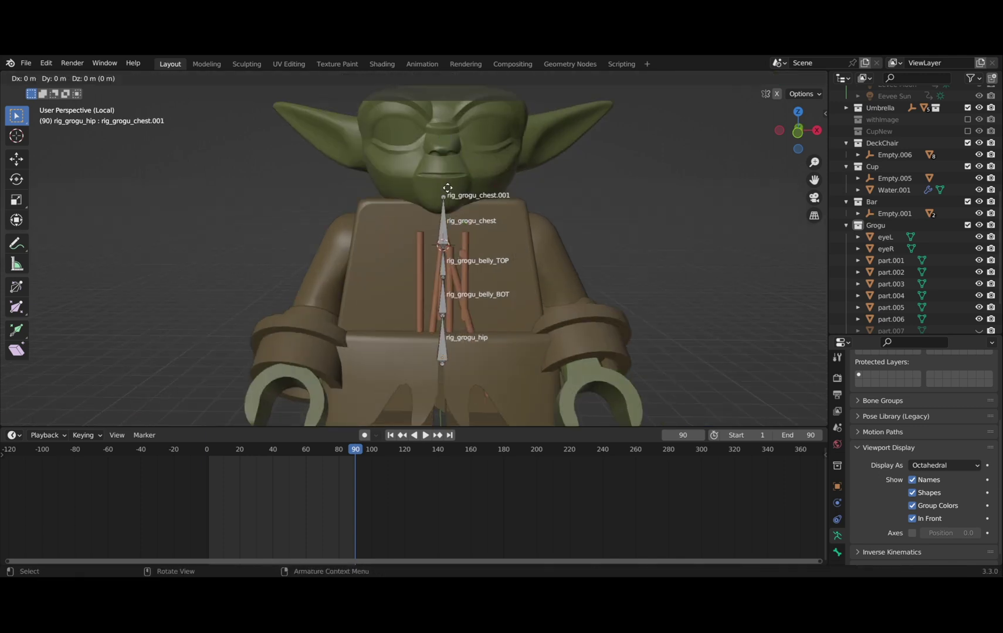
pyautogui.press('z')
pyautogui.click(444, 112)
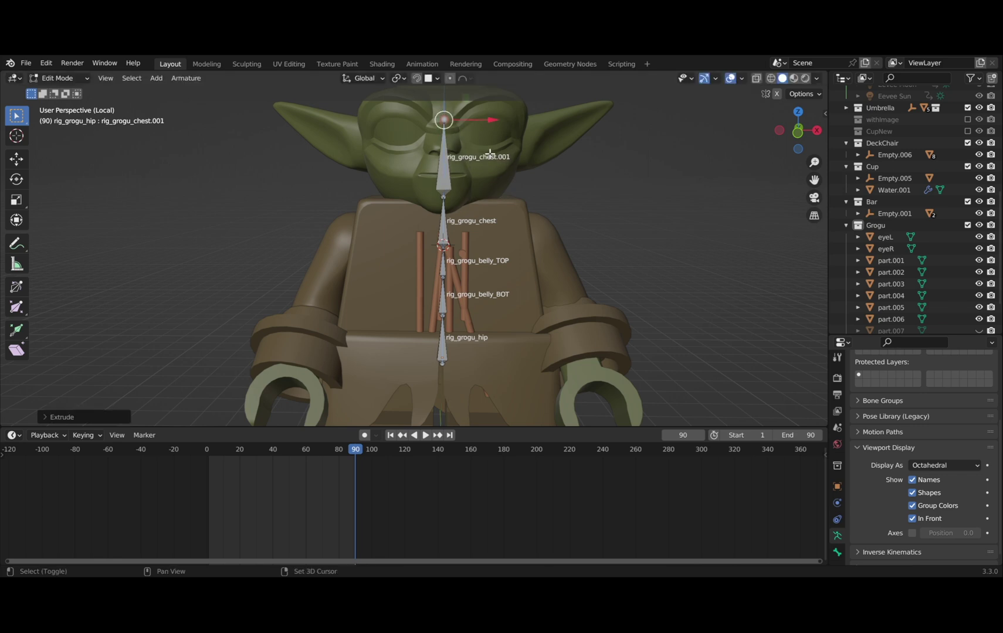
pyautogui.press('KP_1')
pyautogui.press('F2')
pyautogui.write('rig_grogu_hea')
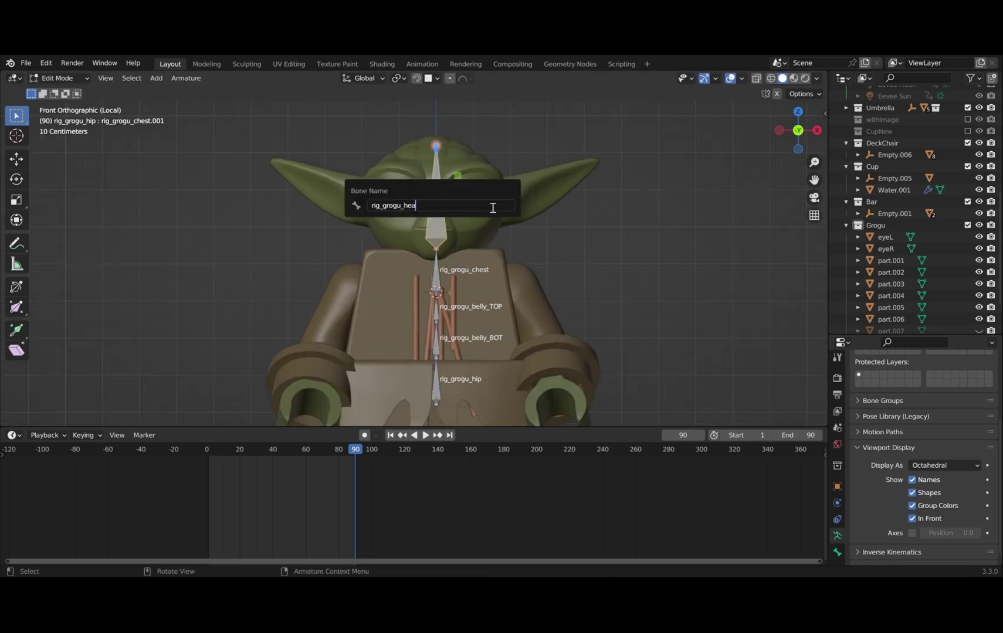
pyautogui.write('d')
pyautogui.press('Return')
pyautogui.scroll(-2, 523, 294)
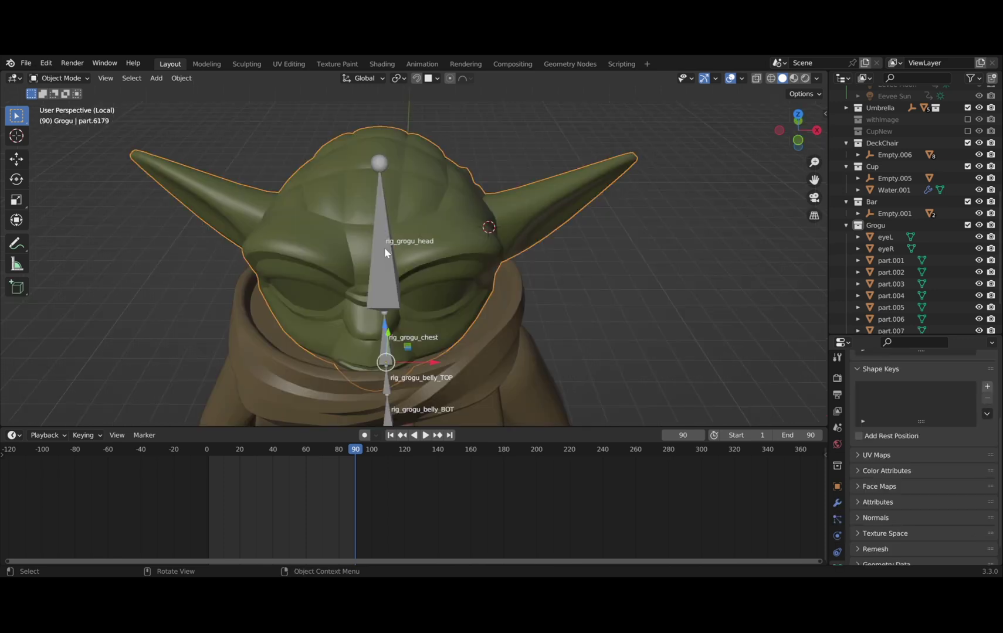
# - In the armature's Edit Mode, add a new bone at the 3D cursor at the base of the character's left ear
pyautogui.click(385, 253)
pyautogui.press('Tab')
pyautogui.moveTo(540, 245)
pyautogui.mouseDown(button='middle')
pyautogui.moveTo(566, 257)
pyautogui.moveTo(556, 258)
pyautogui.moveTo(587, 257)
pyautogui.moveTo(531, 252)
pyautogui.mouseUp(button='middle')
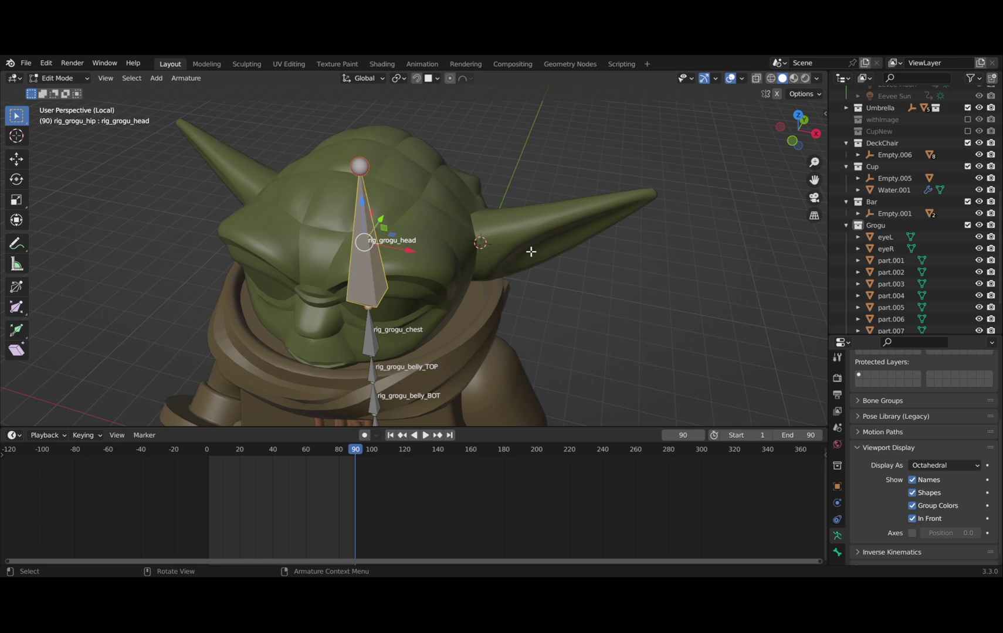
pyautogui.hotkey('shift', 'a')
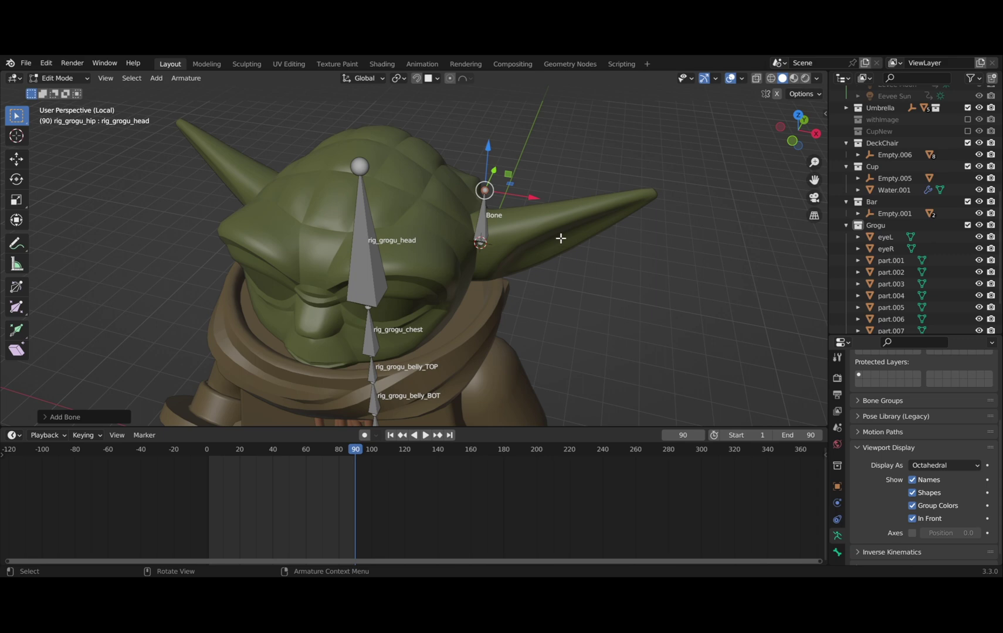
# - In the head mesh's Edit Mode, select the vertices at the left ear's tip and snap the 3D cursor to them
pyautogui.press('Tab')
pyautogui.click(632, 206)
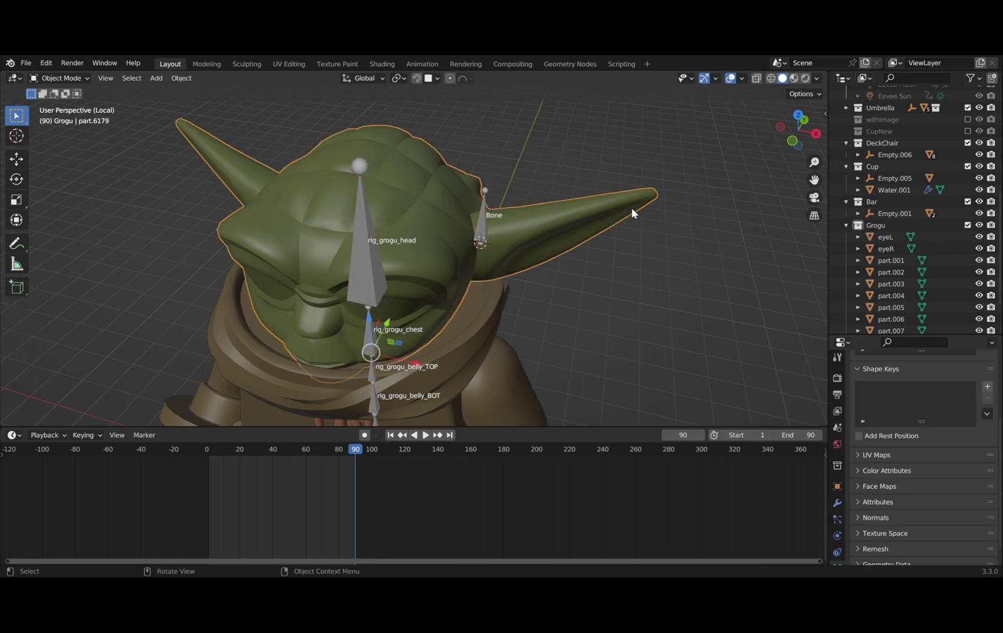
pyautogui.press('Tab')
pyautogui.moveTo(652, 196); pyautogui.dragTo(578, 194, button='middle')
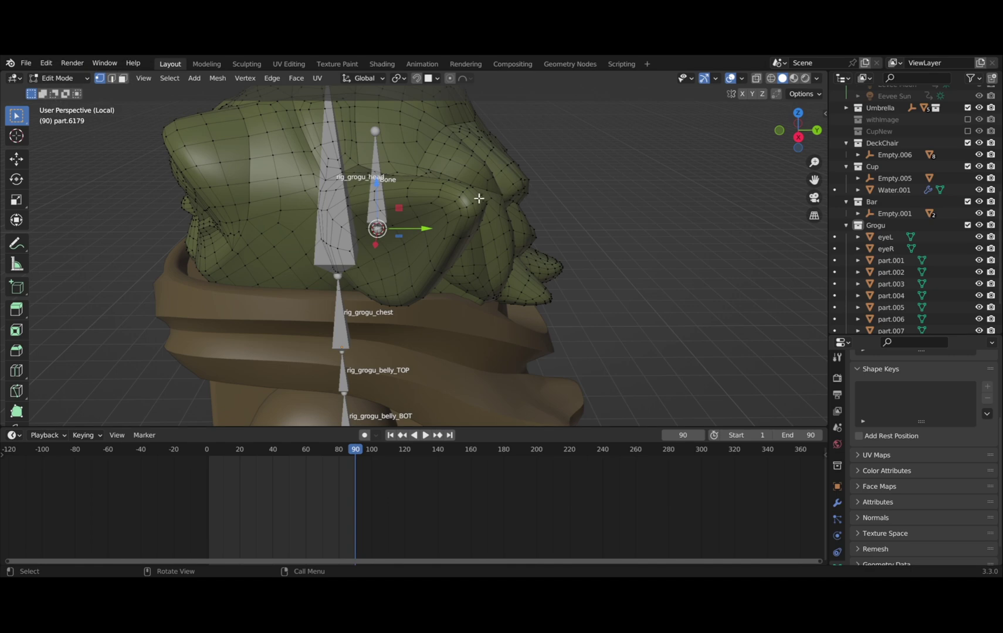
pyautogui.click(479, 199)
pyautogui.scroll(-2, 569, 207)
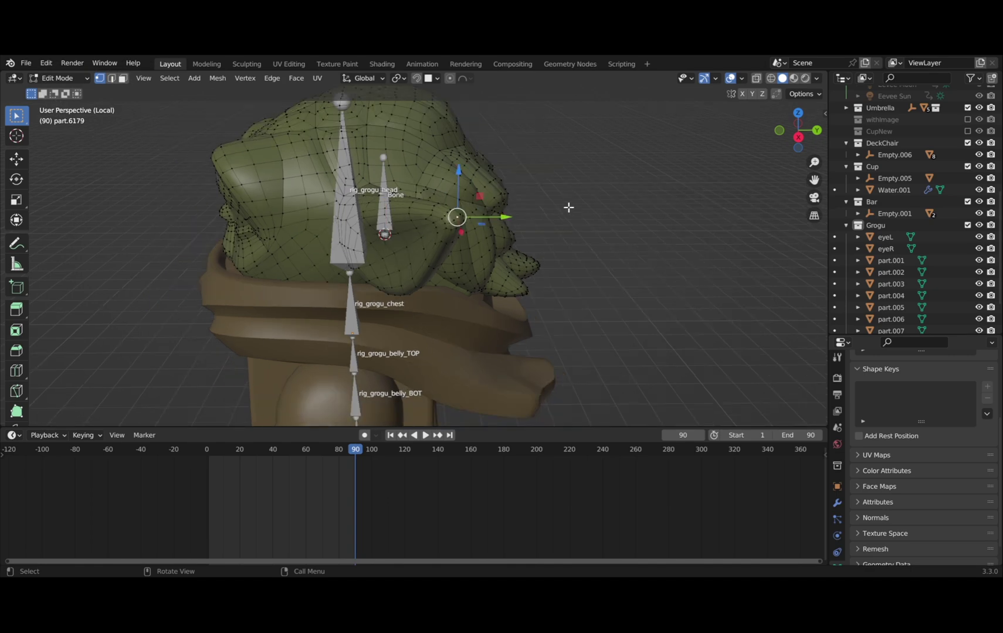
pyautogui.hotkey('shift', 's')
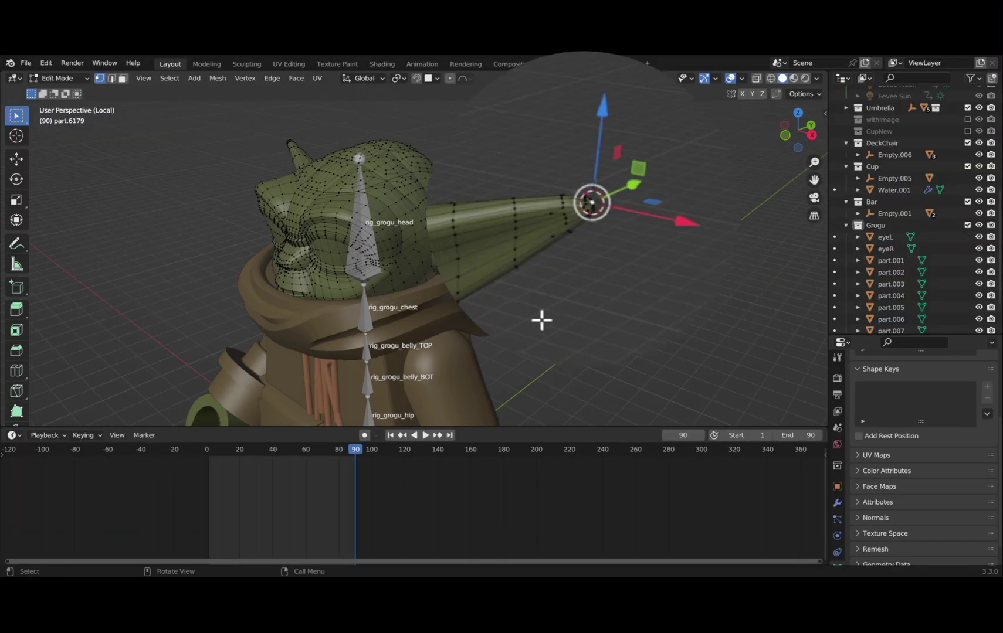
# - Back in the armature's Edit Mode, snap the left ear bone's tip to the 3D cursor at the end of the ear
pyautogui.press('Tab')
pyautogui.click(459, 211)
pyautogui.moveTo(481, 225); pyautogui.dragTo(537, 236, button='middle')
pyautogui.press('Tab')
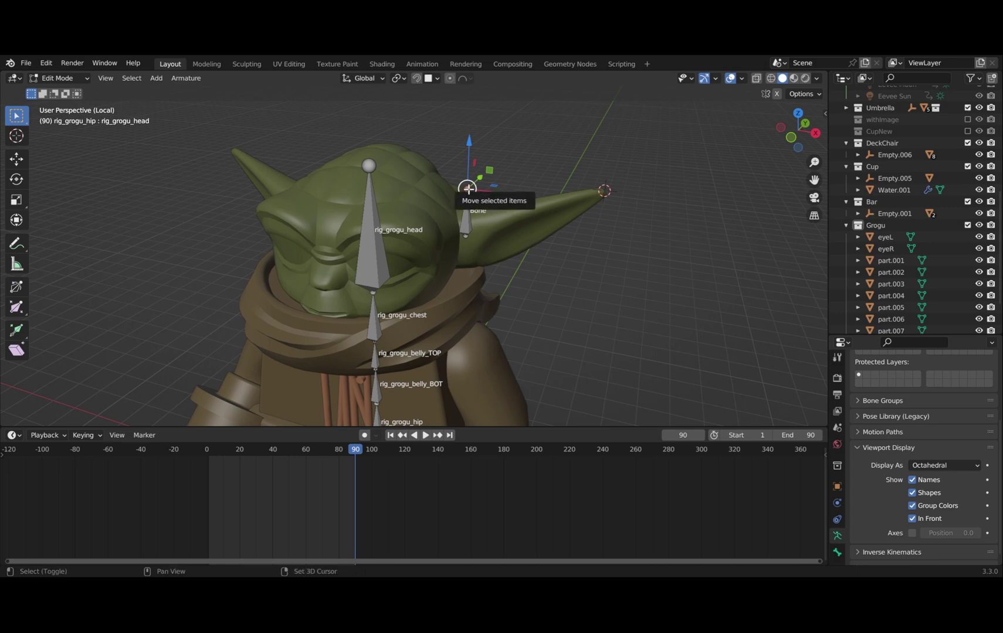
pyautogui.hotkey('shift', 's')
pyautogui.click(465, 111)
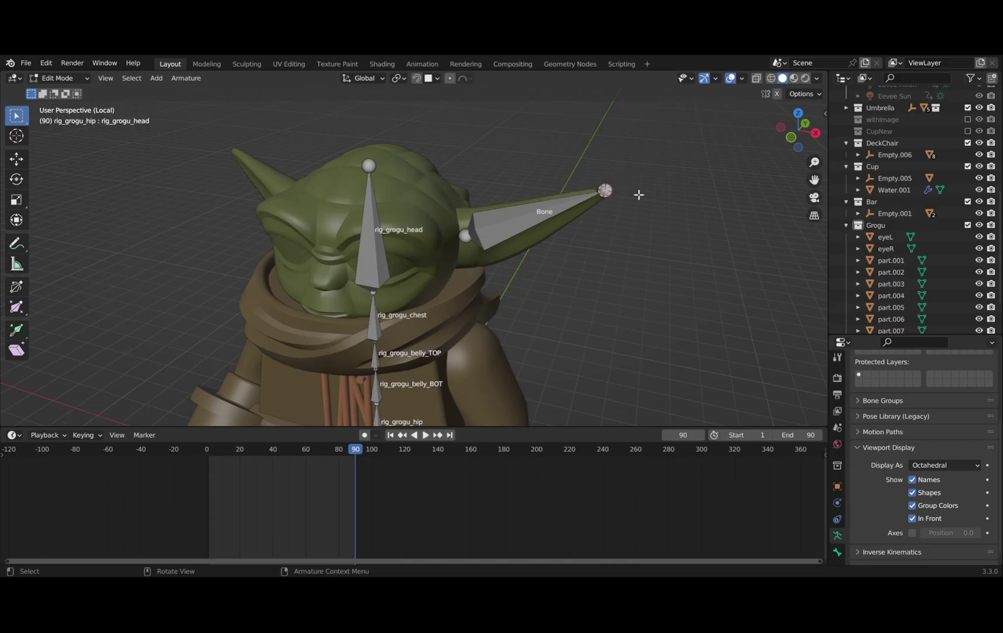
pyautogui.moveTo(639, 195); pyautogui.dragTo(518, 287, button='middle')
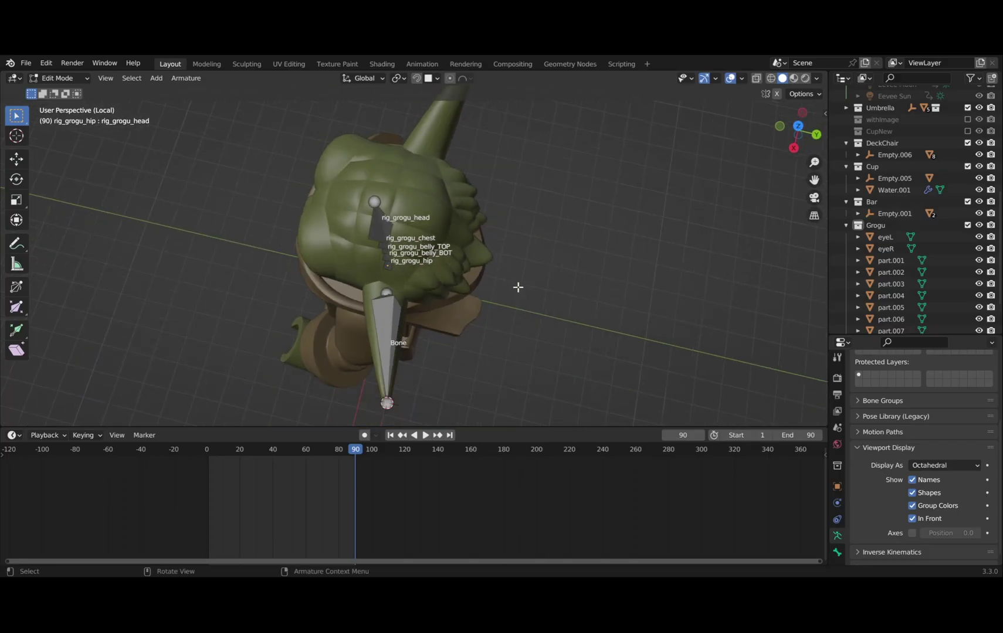
pyautogui.click(391, 315)
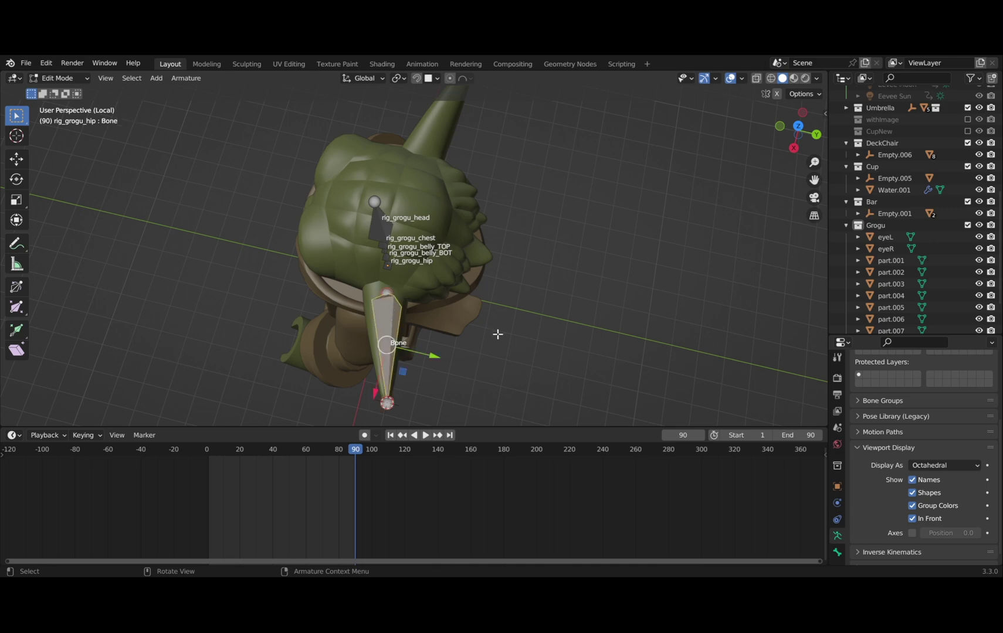
pyautogui.moveTo(497, 334); pyautogui.dragTo(633, 302, button='middle')
pyautogui.press('`')
pyautogui.click(617, 211)
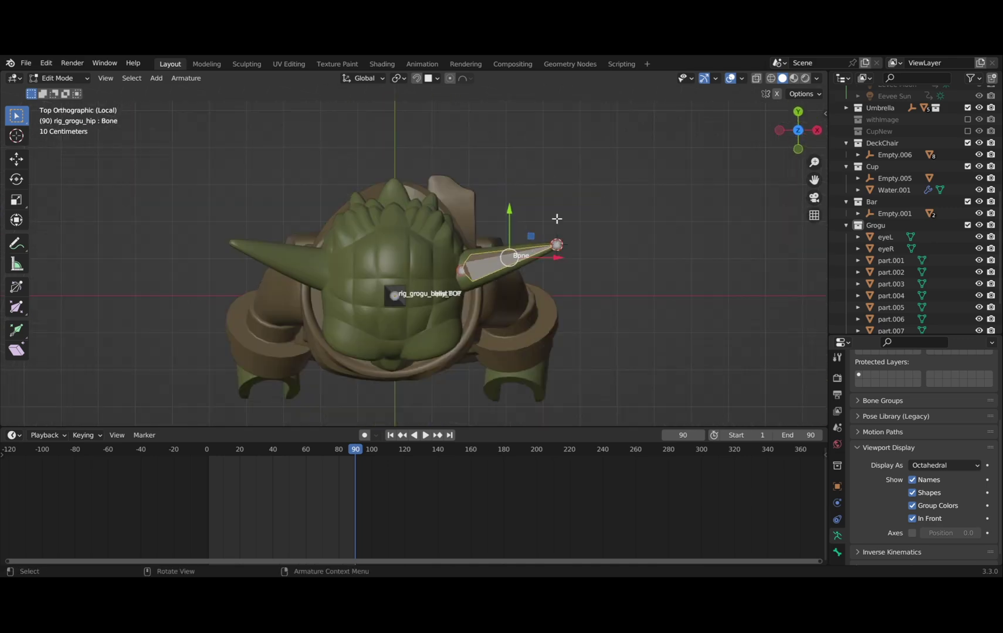
# - Place the 3D cursor at the base of the character's right ear and add a bone there
pyautogui.moveTo(583, 303); pyautogui.dragTo(578, 194, button='middle')
pyautogui.keyDown('shift'); pyautogui.rightClick(434, 216); pyautogui.keyUp('shift')
pyautogui.hotkey('shift', 'a')
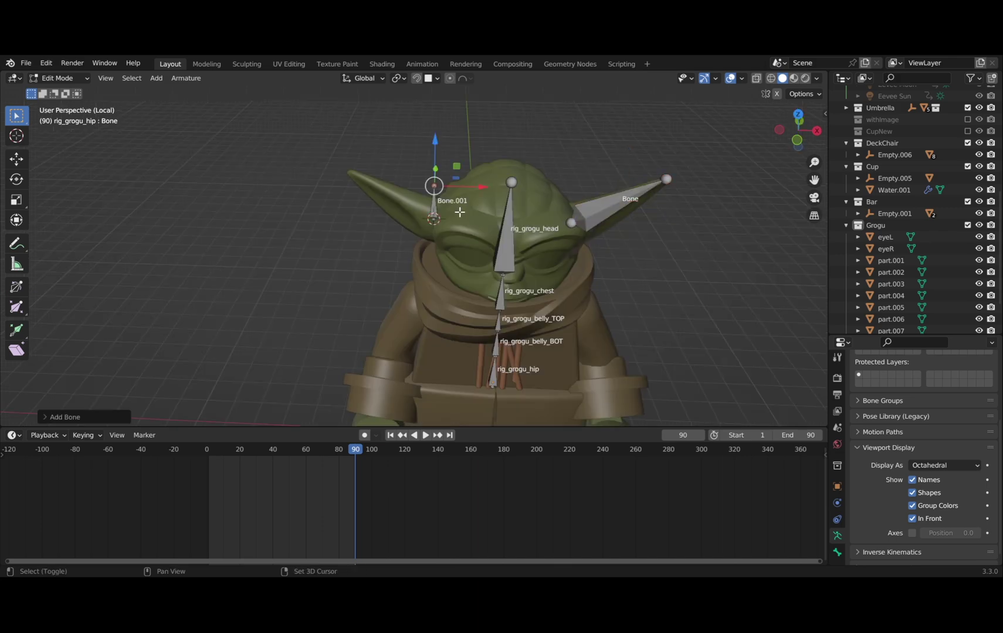
# - Select the right ear's tip on the head mesh and try to snap the right ear bone's tip to it
pyautogui.press('Tab')
pyautogui.click(467, 217)
pyautogui.press('Tab')
pyautogui.moveTo(458, 217); pyautogui.dragTo(519, 197, button='middle')
pyautogui.click(287, 201)
pyautogui.moveTo(286, 202); pyautogui.dragTo(419, 202, button='middle')
pyautogui.press('Tab')
pyautogui.click(419, 195)
pyautogui.press('Tab')
pyautogui.click(418, 171)
pyautogui.hotkey('shift', 's')
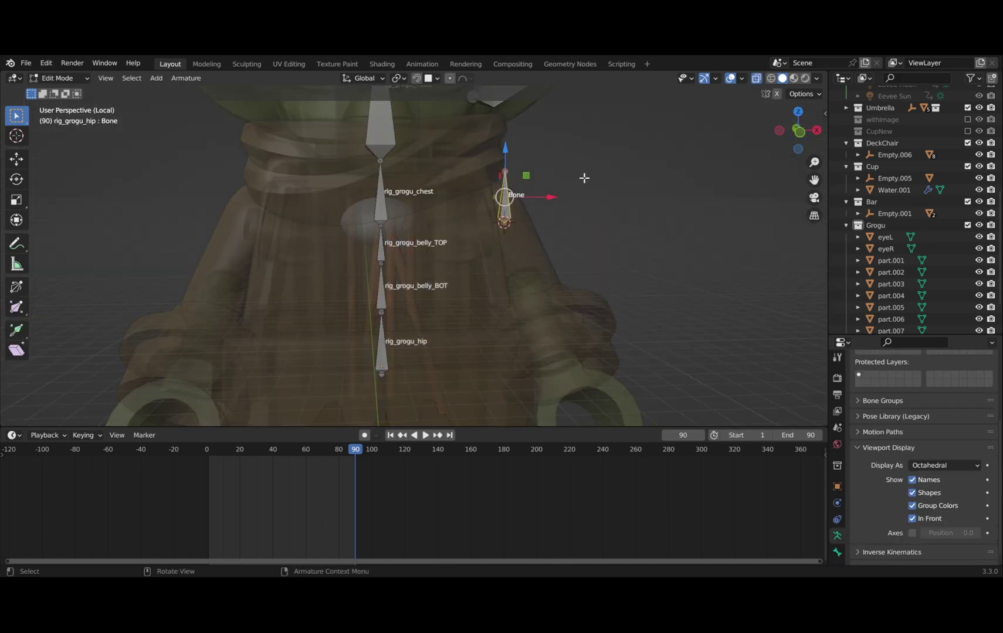
# - Move the left shoulder bone outward along X by about 0.037 m so it sits inside the upper arm
pyautogui.press('KP_1')
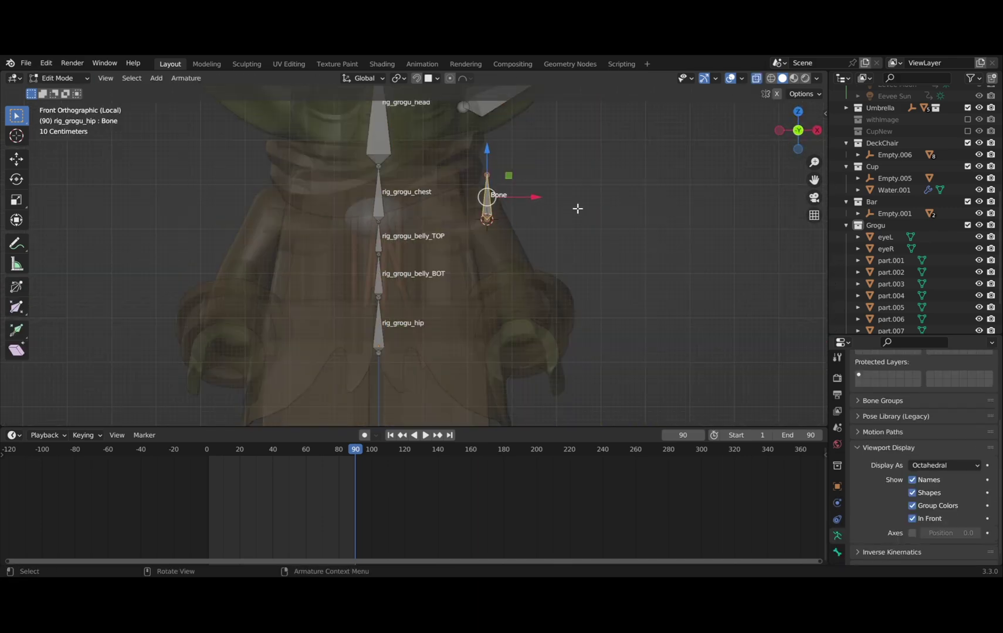
pyautogui.press('g')
pyautogui.press('x')
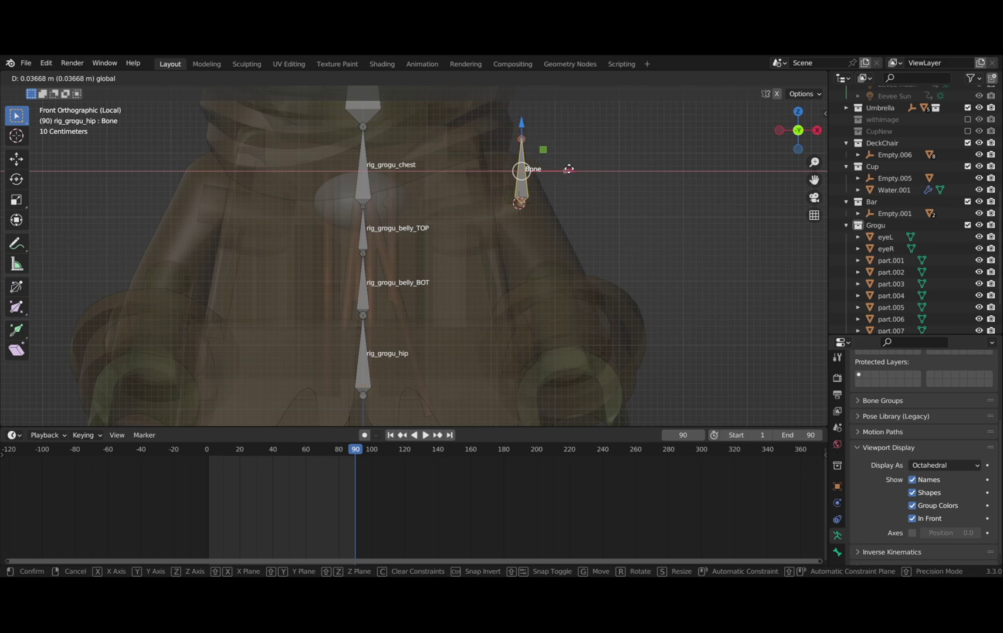
pyautogui.click(567, 169)
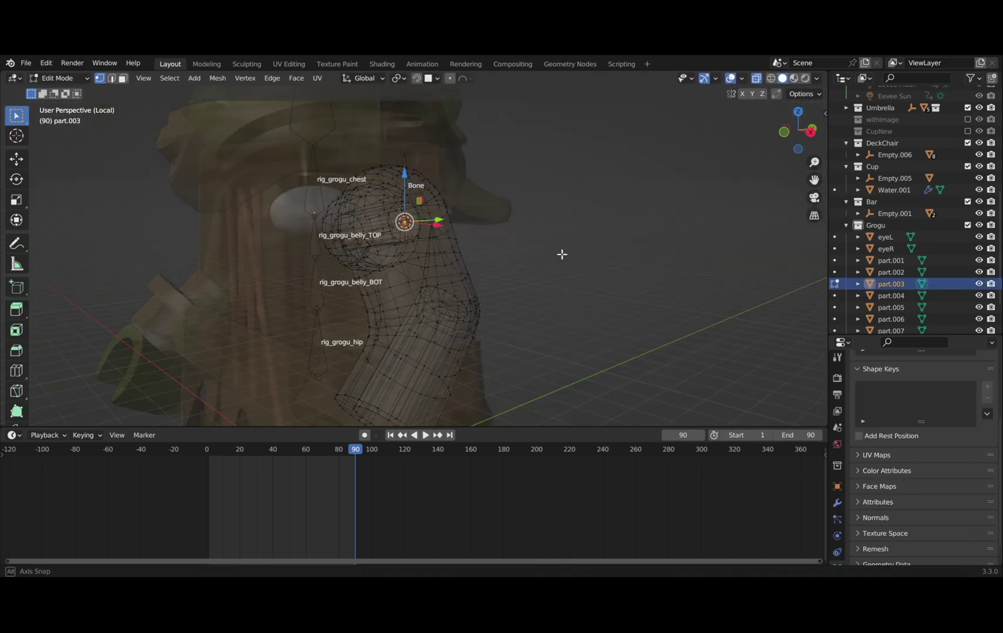
# - Snap the 3D cursor to the elbow of the sleeve mesh part.003 and snap the arm bone's end to it
pyautogui.moveTo(562, 254); pyautogui.dragTo(441, 288, button='middle')
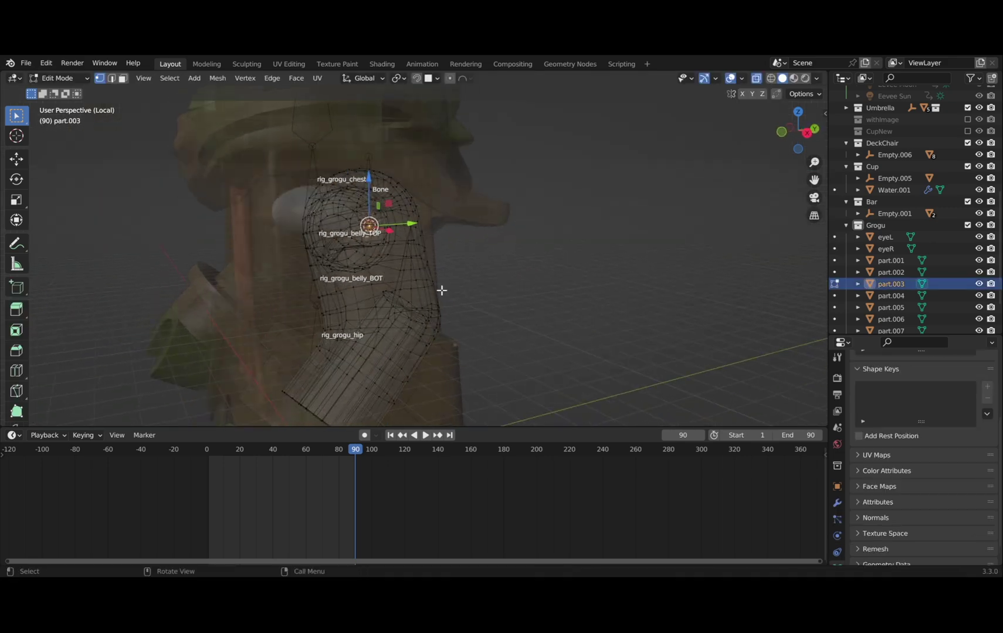
pyautogui.press('Tab')
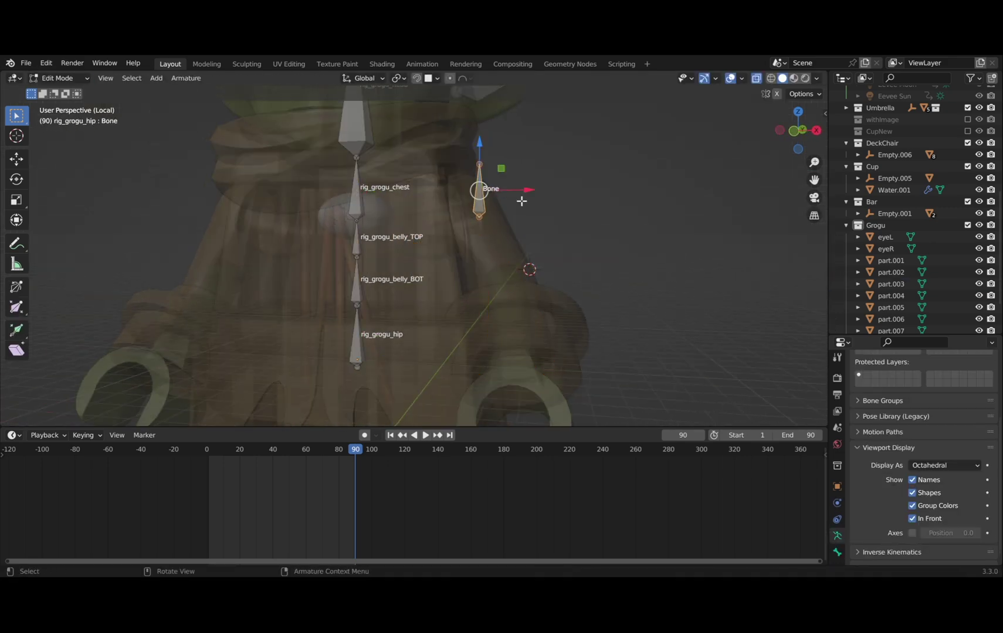
pyautogui.hotkey('shift', 's')
# - Shift the arm bone's elbow end inward along X and then along Y to centre it in the sleeve
pyautogui.press('KP_1')
pyautogui.moveTo(579, 264); pyautogui.dragTo(548, 262)
pyautogui.moveTo(548, 262); pyautogui.dragTo(522, 284, button='middle')
pyautogui.press('KP_3')
pyautogui.hotkey('alt', 'z')
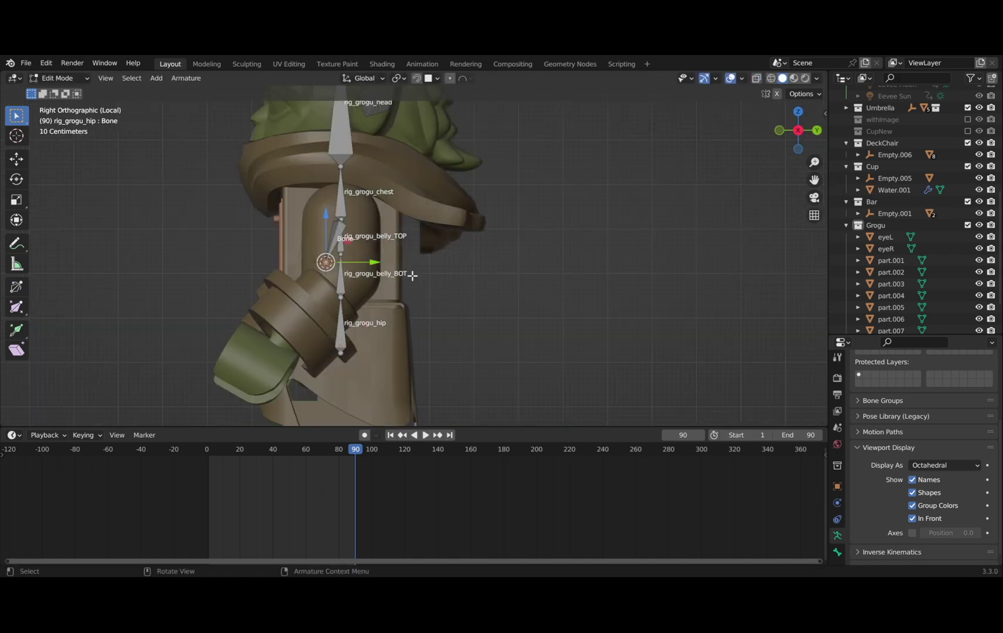
pyautogui.press('g')
pyautogui.press('y')
pyautogui.click(410, 295)
pyautogui.moveTo(410, 295); pyautogui.dragTo(506, 311, button='middle')
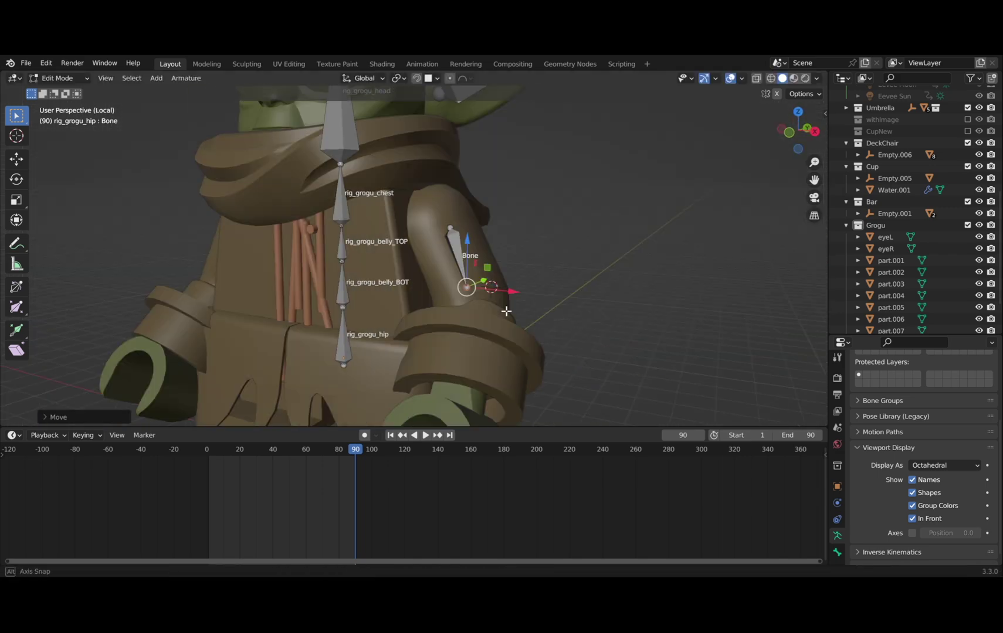
# - Extrude a forearm bone from the elbow to the left wrist and name it rig_grogu_arm_BOT_L
pyautogui.scroll(-1, 506, 312)
pyautogui.press('Tab')
pyautogui.click(489, 332)
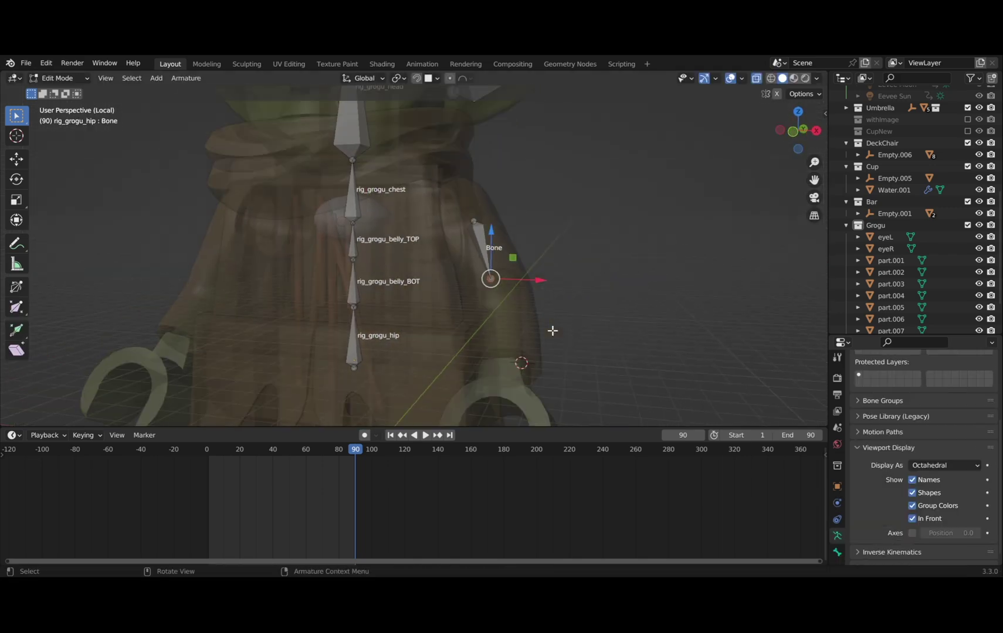
pyautogui.press('e')
pyautogui.moveTo(553, 331); pyautogui.dragTo(506, 357, button='middle')
pyautogui.click(493, 352)
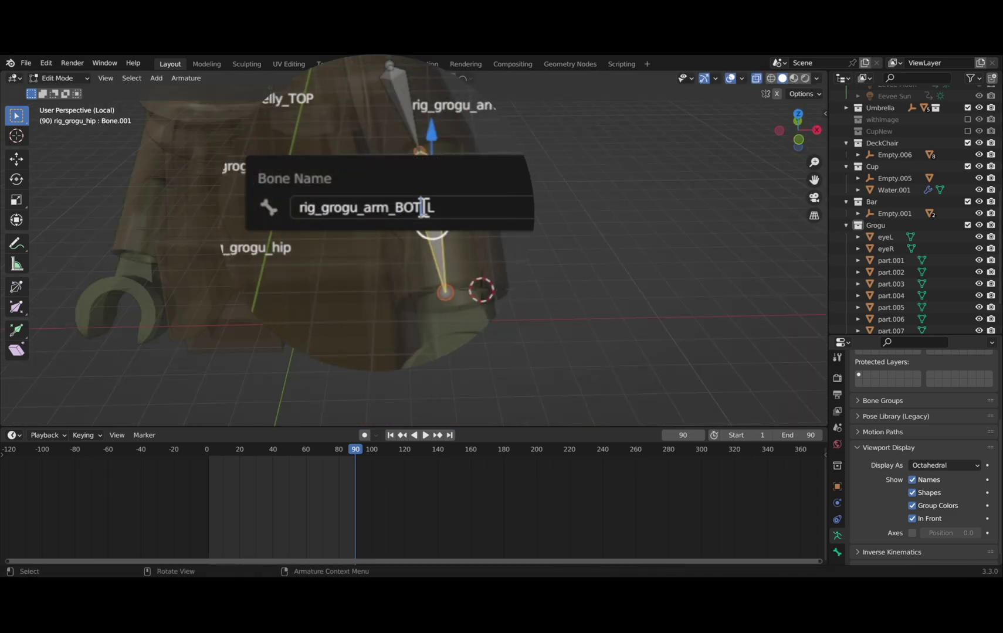
pyautogui.press('Return')
# - Extrude a short bone from the wrist end of rig_grogu_arm_BOT_L toward the left hand
pyautogui.moveTo(405, 214); pyautogui.dragTo(364, 204, button='middle')
pyautogui.moveTo(515, 270); pyautogui.dragTo(518, 298, button='middle')
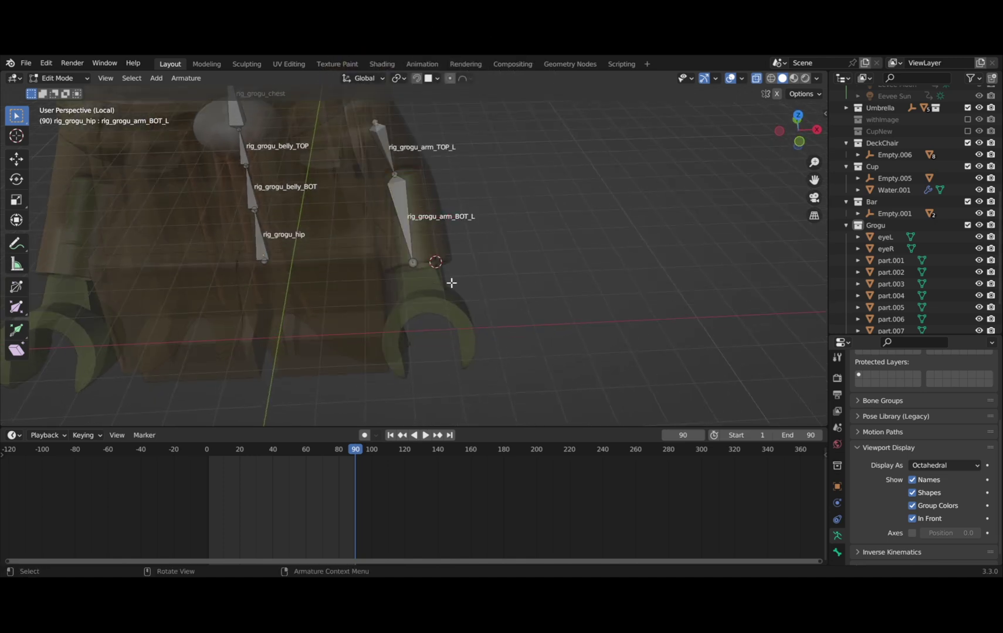
pyautogui.press('e')
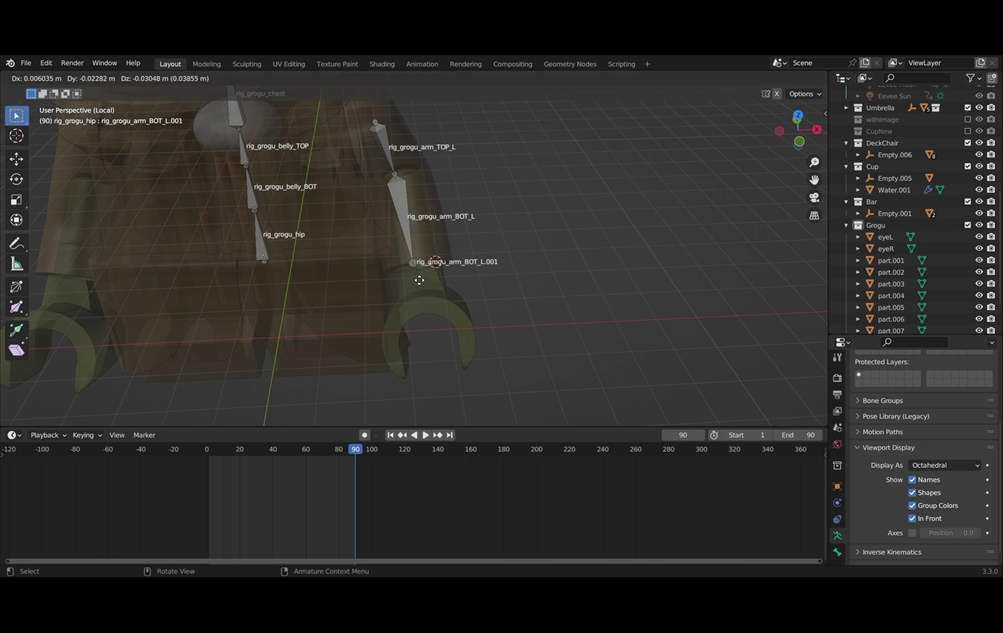
pyautogui.click(423, 299)
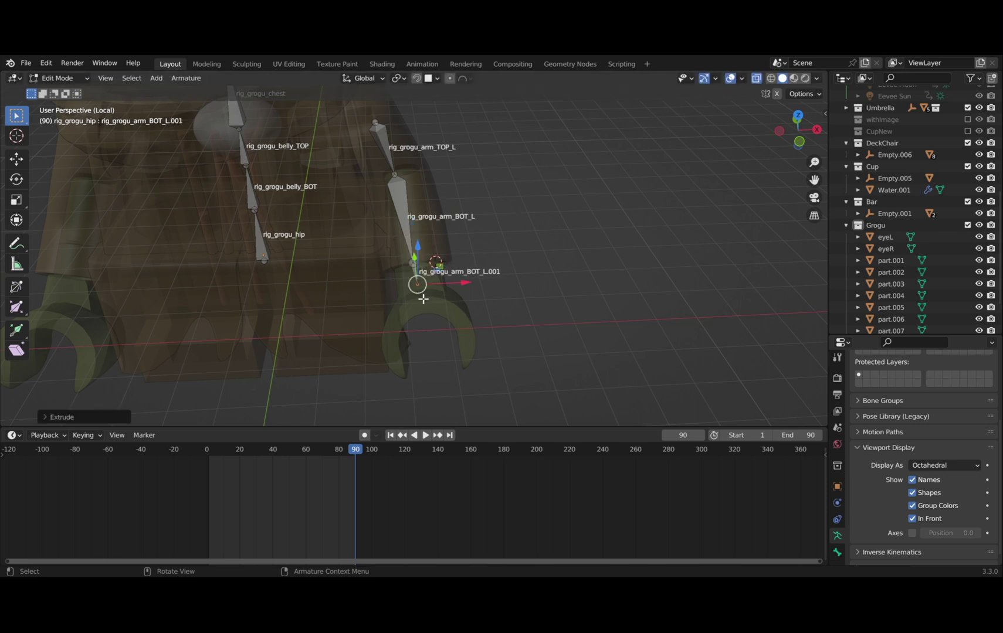
# - Snap the short wrist bone's end to the 3D cursor on hand mesh part.002 and shift it about 0.28 m in the Y-Z plane
pyautogui.press('Tab')
pyautogui.click(434, 301)
pyautogui.scroll(1, 433, 302)
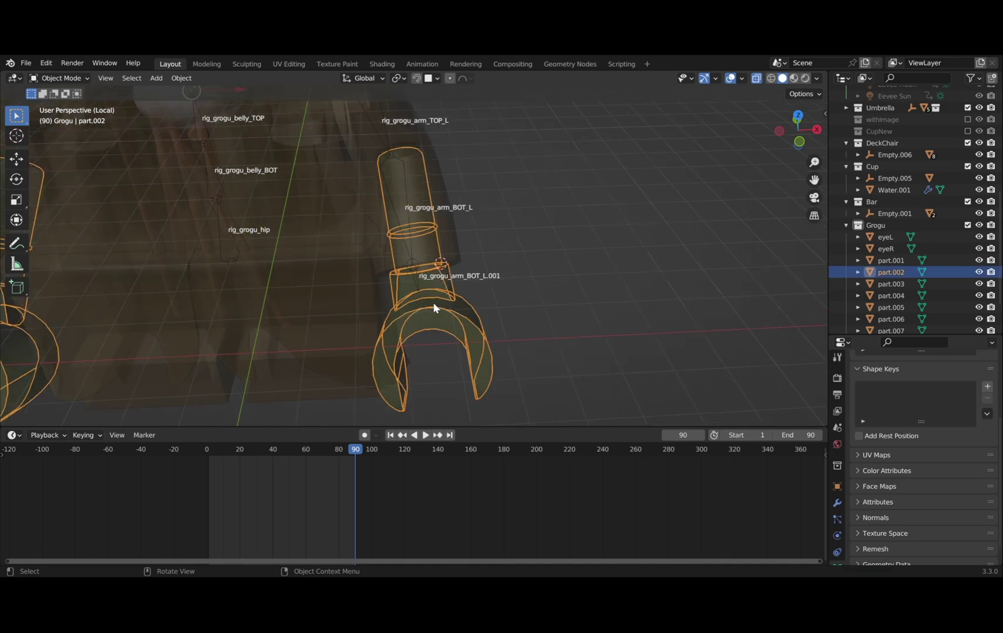
pyautogui.press('Tab')
pyautogui.moveTo(433, 301)
pyautogui.mouseDown(button='middle')
pyautogui.moveTo(444, 306)
pyautogui.moveTo(405, 364)
pyautogui.moveTo(426, 314)
pyautogui.mouseUp(button='middle')
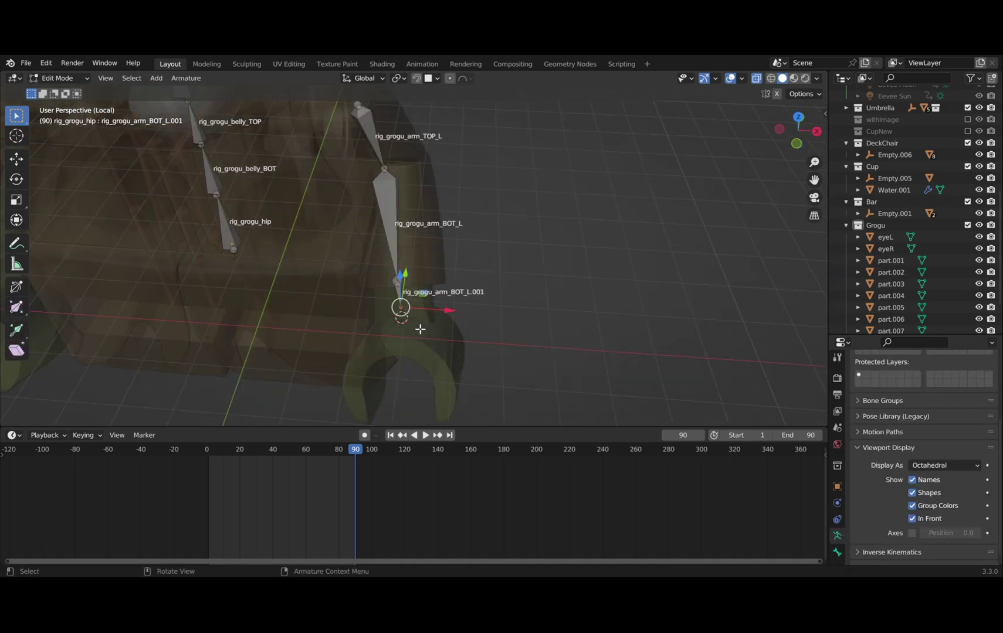
pyautogui.moveTo(419, 329); pyautogui.dragTo(408, 309, button='middle')
pyautogui.hotkey('shift', 's')
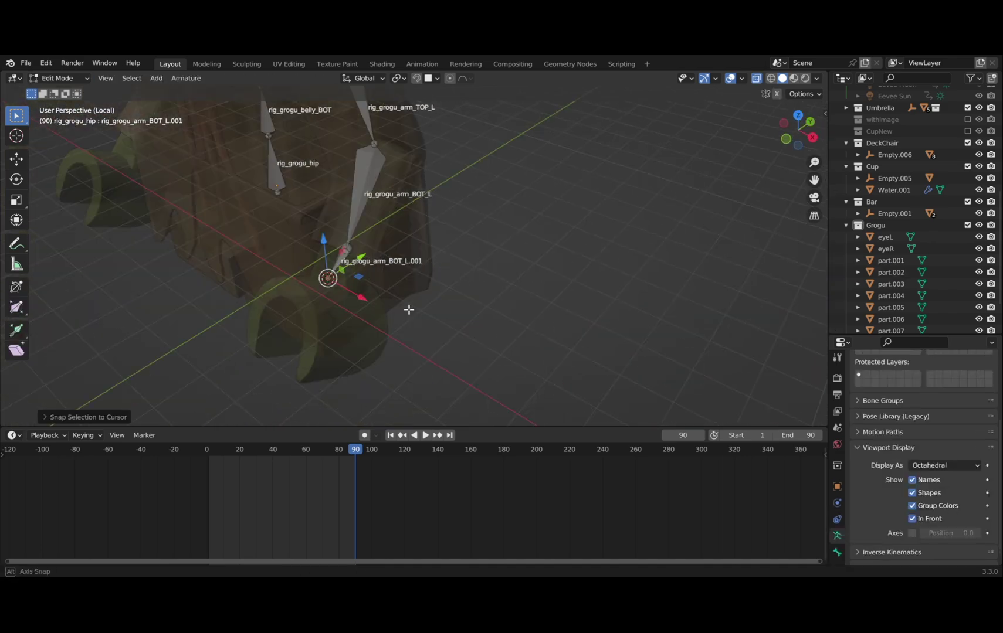
pyautogui.press('KP_3')
pyautogui.press('g')
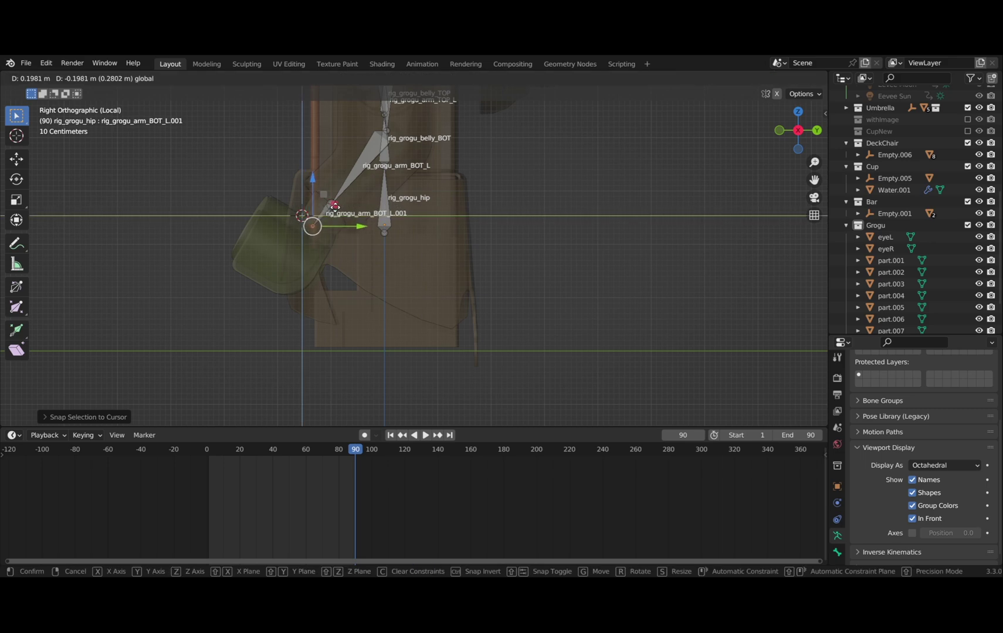
pyautogui.click(335, 205)
# - Extrude a bone from the wrist bone's end toward the left hand's inner prong and place the 3D cursor on that prong's mesh
pyautogui.moveTo(335, 206); pyautogui.dragTo(292, 286, button='middle')
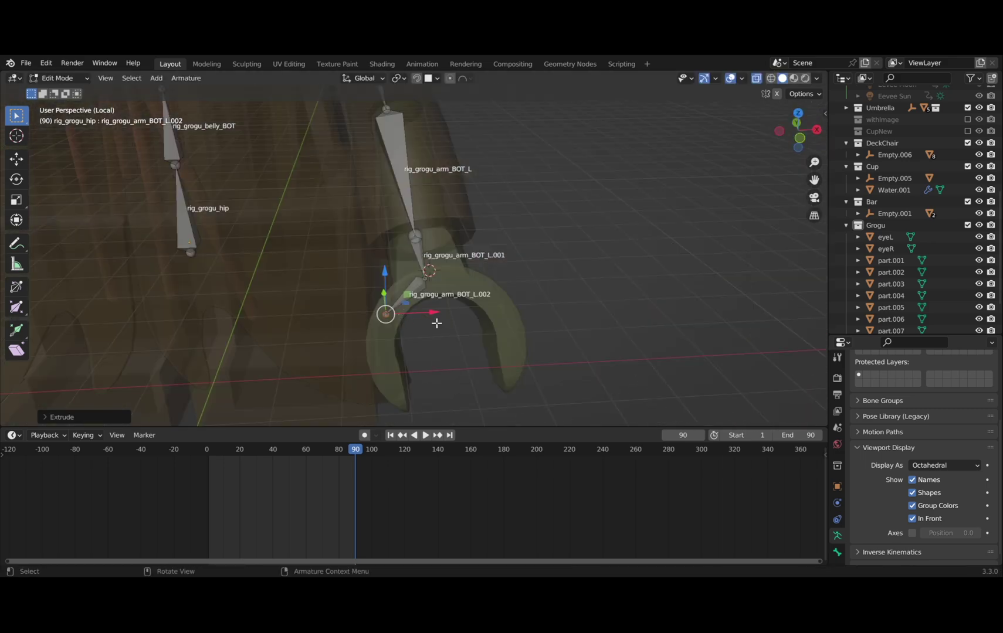
pyautogui.moveTo(544, 311); pyautogui.dragTo(380, 270, button='middle')
pyautogui.click(387, 302)
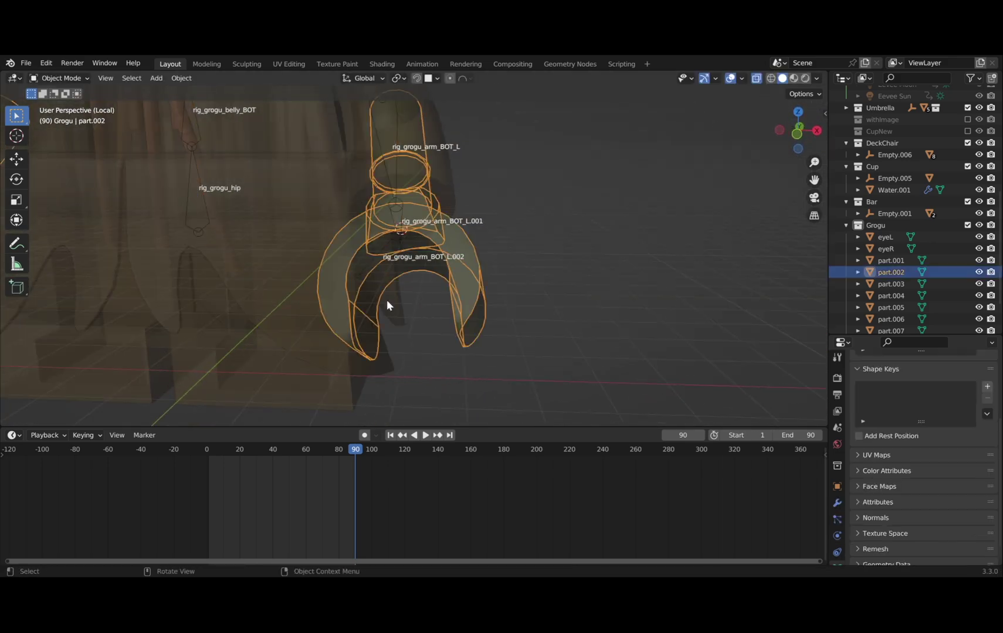
pyautogui.press('Tab')
pyautogui.moveTo(386, 306); pyautogui.dragTo(437, 337, button='middle')
pyautogui.press('Tab')
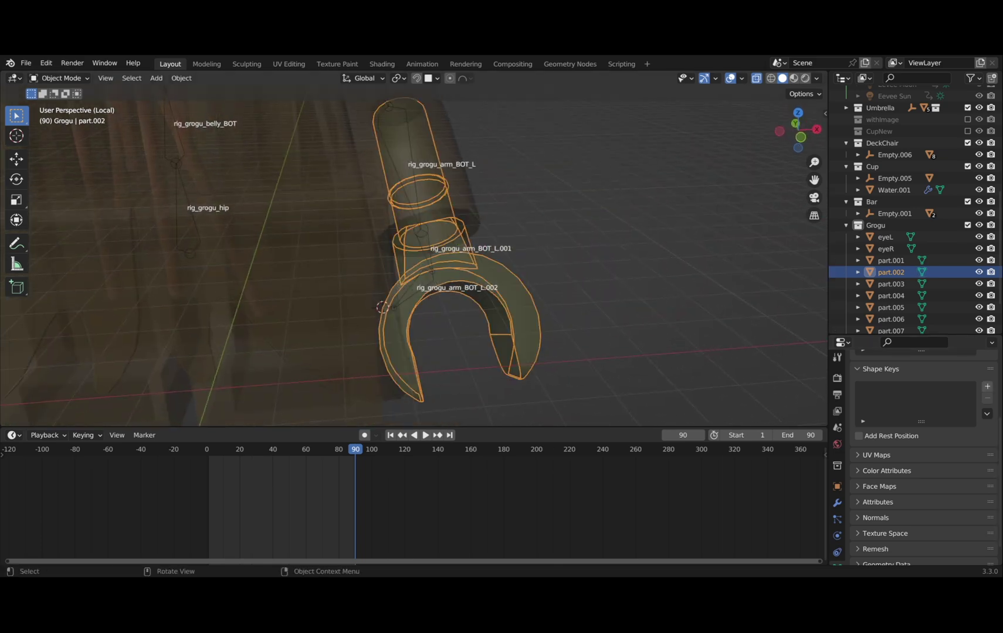
# - Snap the inner prong bone's end to the 3D cursor and shift it along X and about 0.69 m in the Y-Z plane
pyautogui.click(421, 233)
pyautogui.press('Tab')
pyautogui.hotkey('shift', 's')
pyautogui.moveTo(430, 305); pyautogui.dragTo(452, 305)
pyautogui.moveTo(492, 343); pyautogui.dragTo(363, 334, button='middle')
pyautogui.moveTo(236, 194); pyautogui.dragTo(266, 230)
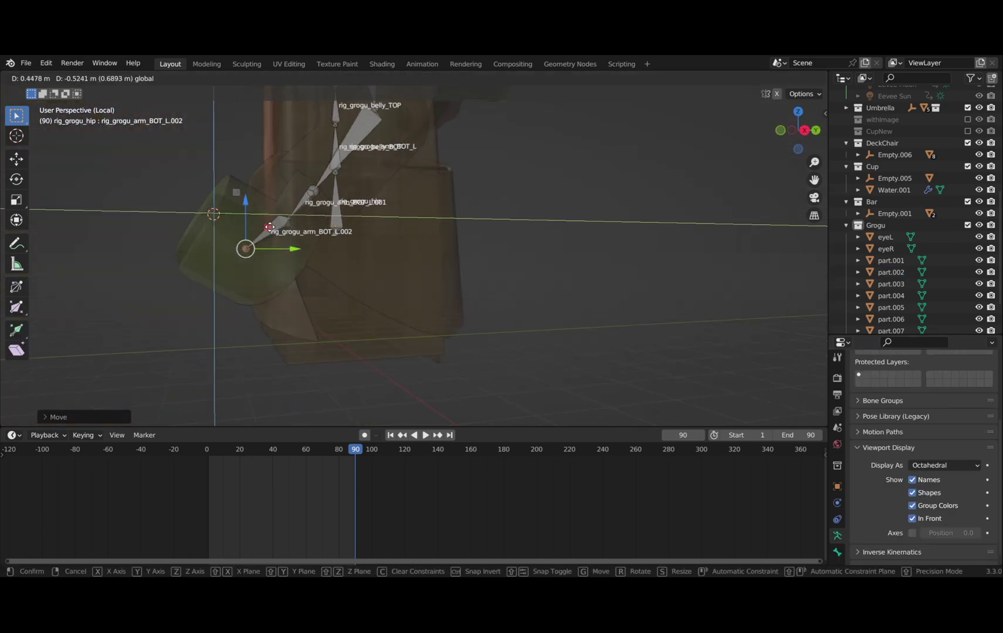
# - Extrude another bone from the inner prong's joint down to the tip of that prong on the left hand
pyautogui.moveTo(270, 241); pyautogui.dragTo(294, 164, button='middle')
pyautogui.press('Tab')
pyautogui.click(408, 340)
pyautogui.press('Tab')
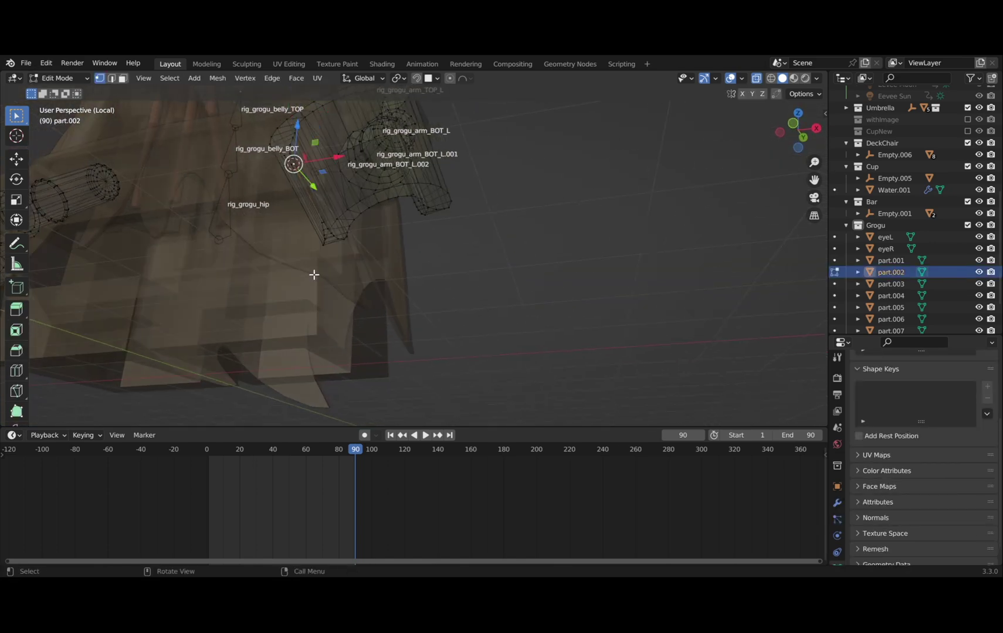
pyautogui.press('Tab')
pyautogui.moveTo(313, 274); pyautogui.dragTo(421, 284, button='middle')
pyautogui.click(402, 258)
pyautogui.press('Tab')
pyautogui.press('e')
pyautogui.click(430, 309)
# - Extrude a bone from the end of rig_grogu_arm_BOT_L.001 toward the outer prong and snap the 3D cursor to that prong's mesh
pyautogui.click(410, 237)
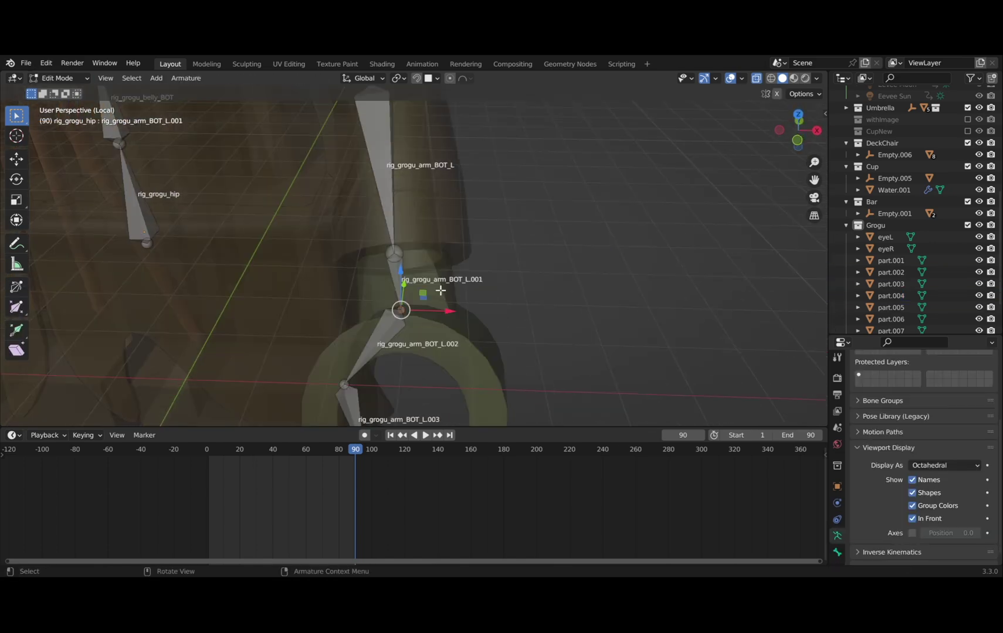
pyautogui.press('e')
pyautogui.click(551, 347)
pyautogui.press('Tab')
pyautogui.click(528, 339)
pyautogui.press('Tab')
pyautogui.moveTo(524, 338); pyautogui.dragTo(468, 276, button='middle')
pyautogui.hotkey('alt', 'z')
pyautogui.click(517, 334)
pyautogui.hotkey('shift', 's')
pyautogui.click(531, 399)
# - Snap the outer prong bone's end to the 3D cursor and shift it inside the prong
pyautogui.press('Tab')
pyautogui.click(476, 285)
pyautogui.press('Tab')
pyautogui.hotkey('shift', 's')
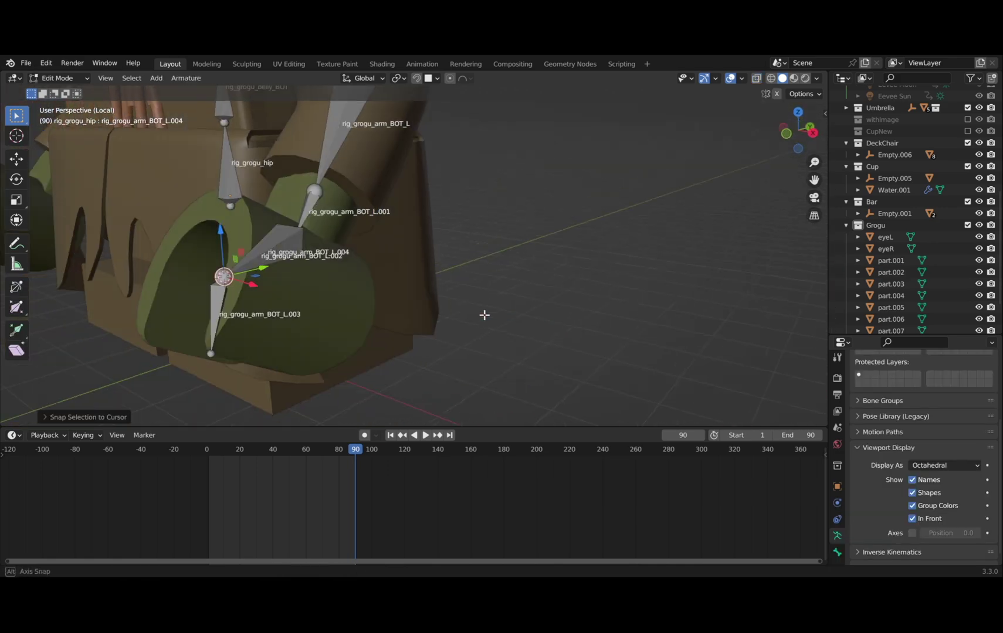
pyautogui.moveTo(484, 315); pyautogui.dragTo(381, 305, button='middle')
pyautogui.moveTo(166, 201); pyautogui.dragTo(219, 232)
# - Hide the bone names, and extrude a second outer prong bone toward the 3D cursor placed at the prong's tip
pyautogui.click(912, 480)
pyautogui.press('Tab')
pyautogui.hotkey('shift', 's')
pyautogui.moveTo(460, 127); pyautogui.dragTo(340, 147, button='middle')
pyautogui.press('e')
pyautogui.click(272, 317)
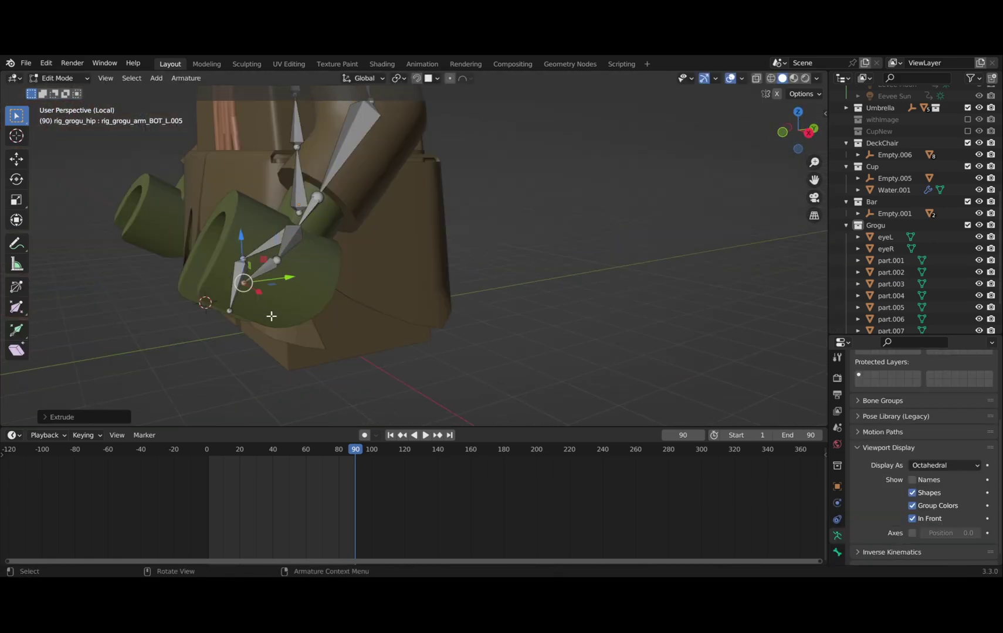
# - Snap the outer fingertip bone's end to the 3D cursor and adjust its position inside the prong's tip
pyautogui.hotkey('shift', 's')
pyautogui.click(272, 262)
pyautogui.moveTo(305, 281); pyautogui.dragTo(416, 376, button='middle')
pyautogui.press('g')
pyautogui.click(328, 279)
pyautogui.scroll(-3, 423, 235)
pyautogui.press('g')
pyautogui.click(420, 218)
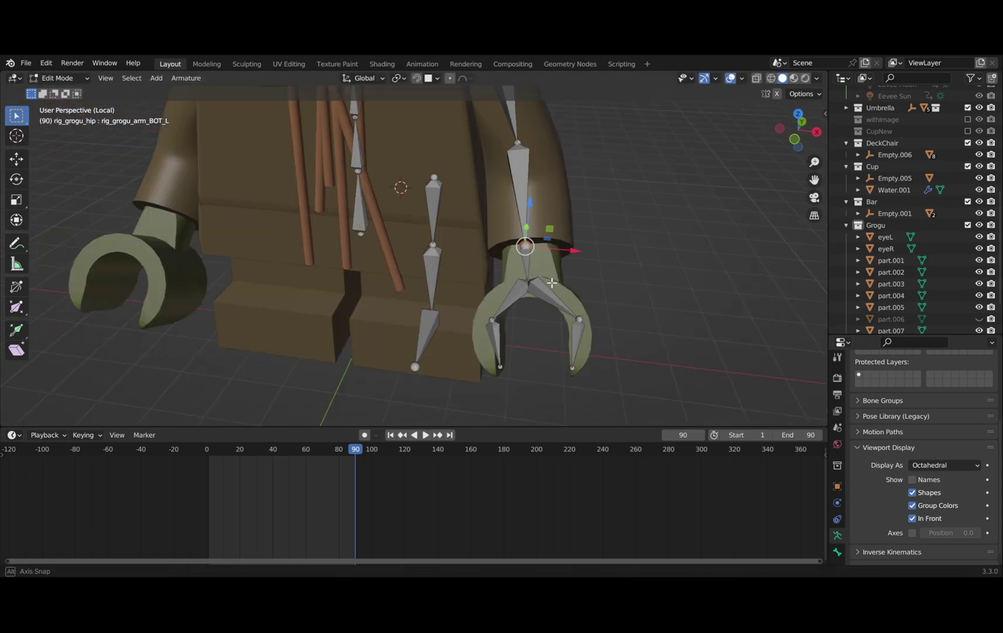
# - Extrude an extra bone from the left wrist and move its end about 0.47 m toward the middle of the hand
pyautogui.press('e')
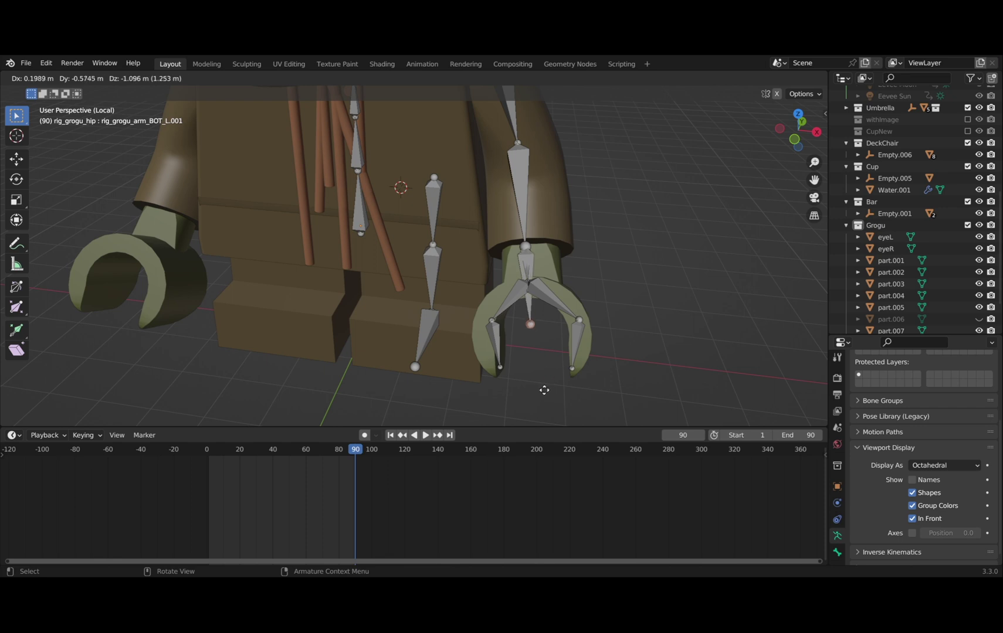
pyautogui.click(544, 392)
pyautogui.moveTo(544, 392); pyautogui.dragTo(490, 326, button='middle')
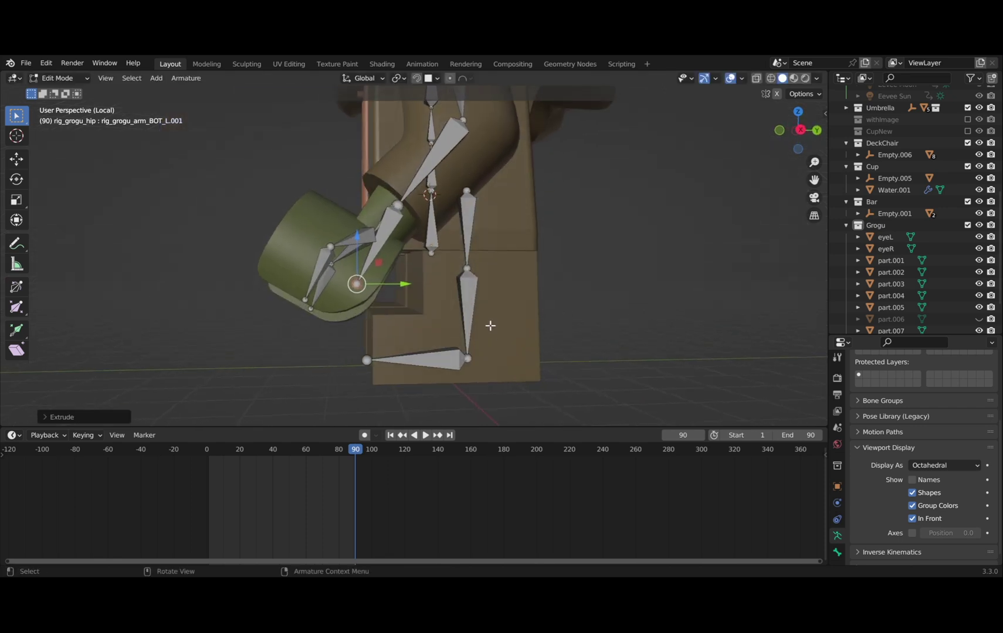
pyautogui.moveTo(368, 282); pyautogui.dragTo(324, 253)
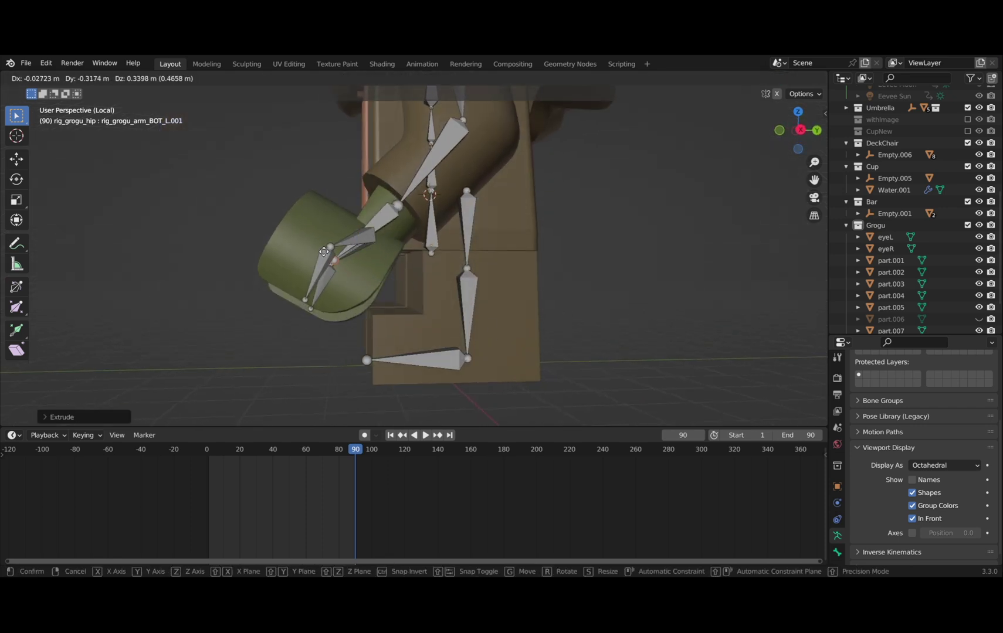
pyautogui.click(323, 253)
# - Rename the extra wrist bone as rig_grogu_hand_L_IK
pyautogui.moveTo(323, 254); pyautogui.dragTo(513, 347, button='middle')
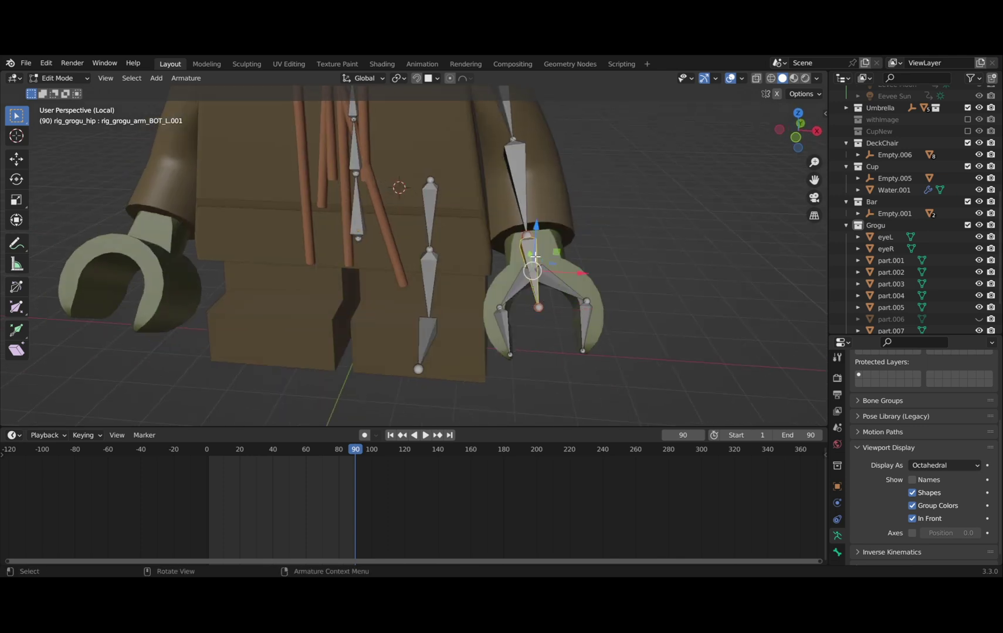
pyautogui.press('F2')
pyautogui.moveTo(506, 257); pyautogui.dragTo(577, 259)
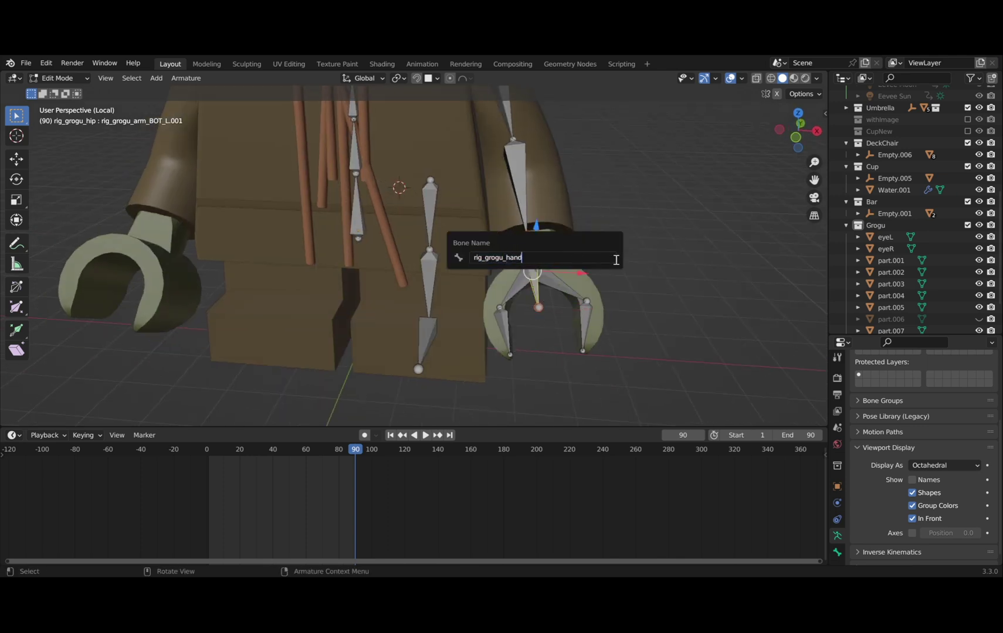
pyautogui.write('hand_L_IK')
pyautogui.press('Return')
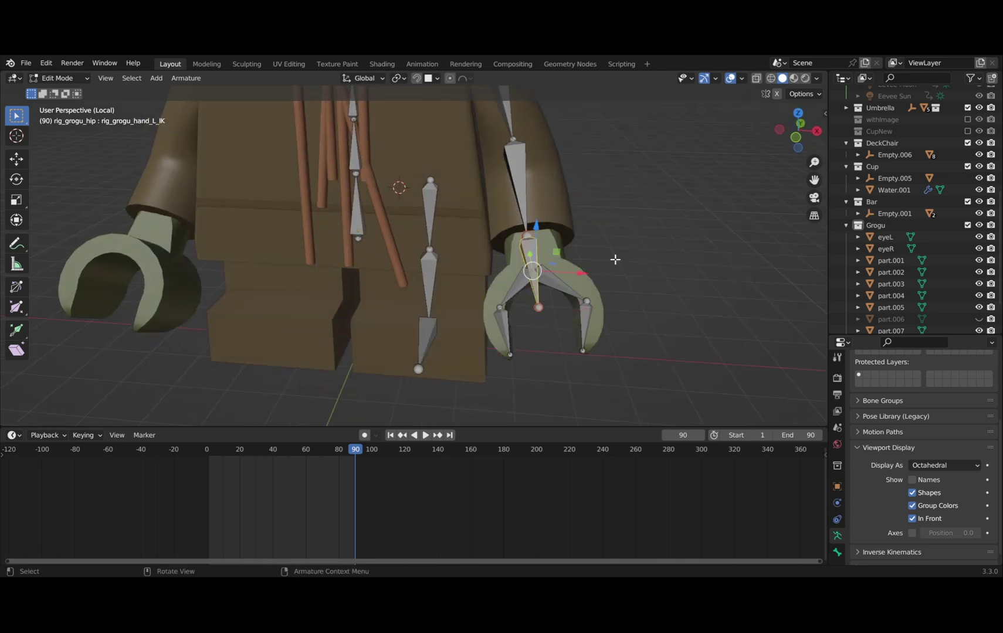
# - Add a new bone at the 3D cursor and shift it along X to line up with the left leg
pyautogui.hotkey('alt', 'z')
pyautogui.press('KP_1')
pyautogui.hotkey('shift', 'a')
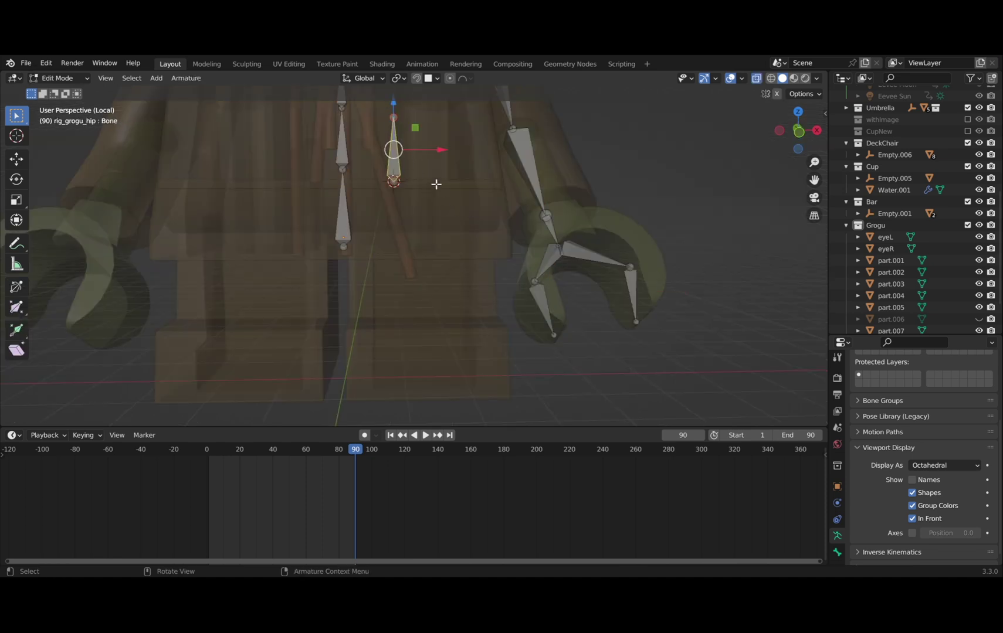
pyautogui.moveTo(438, 150); pyautogui.dragTo(469, 152)
pyautogui.moveTo(461, 280); pyautogui.dragTo(457, 297, button='middle')
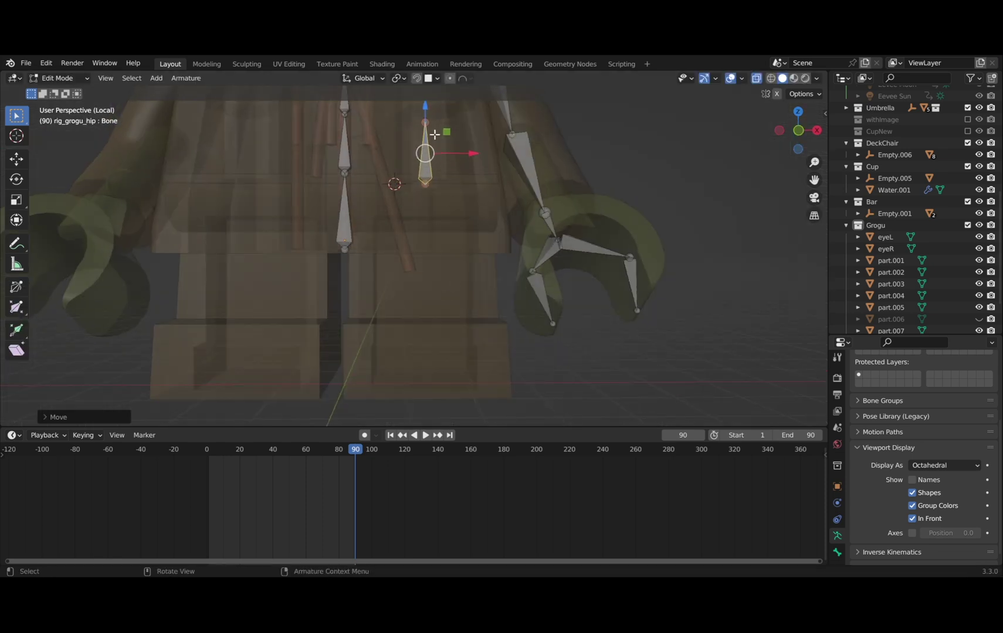
# - Move the leg bone's tip down along Z to the knee and extrude a lower leg bone toward the foot
pyautogui.click(428, 127)
pyautogui.press('KP_1')
pyautogui.press('g')
pyautogui.press('z')
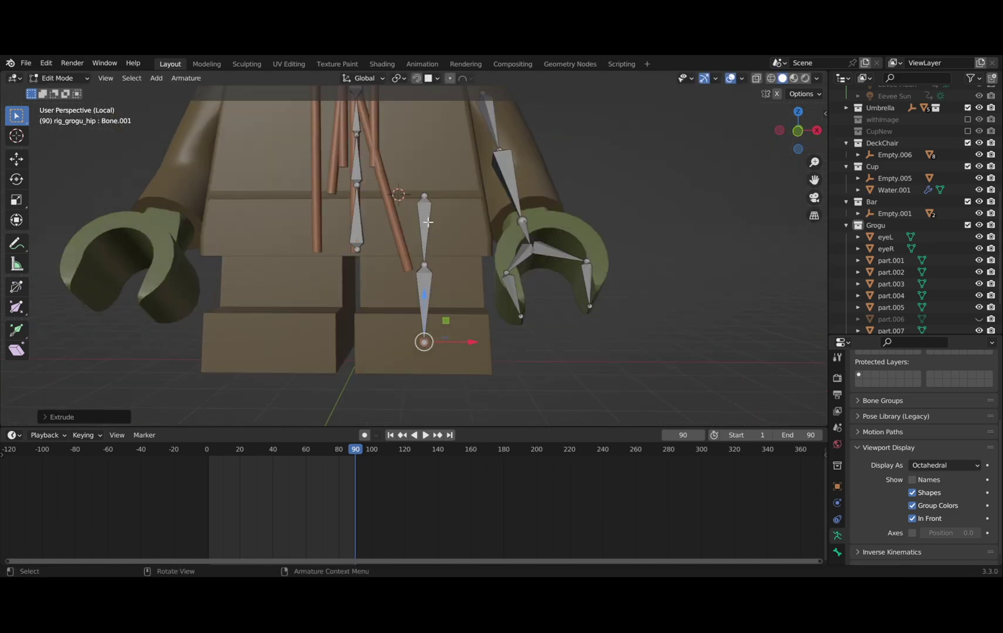
# - Name the upper leg bone rig_grogu_leg_TOP_L and the lower one rig_grogu_leg_BOT_L, and save the file
pyautogui.press('F2')
pyautogui.write('rig_grogu_finger_1_l')
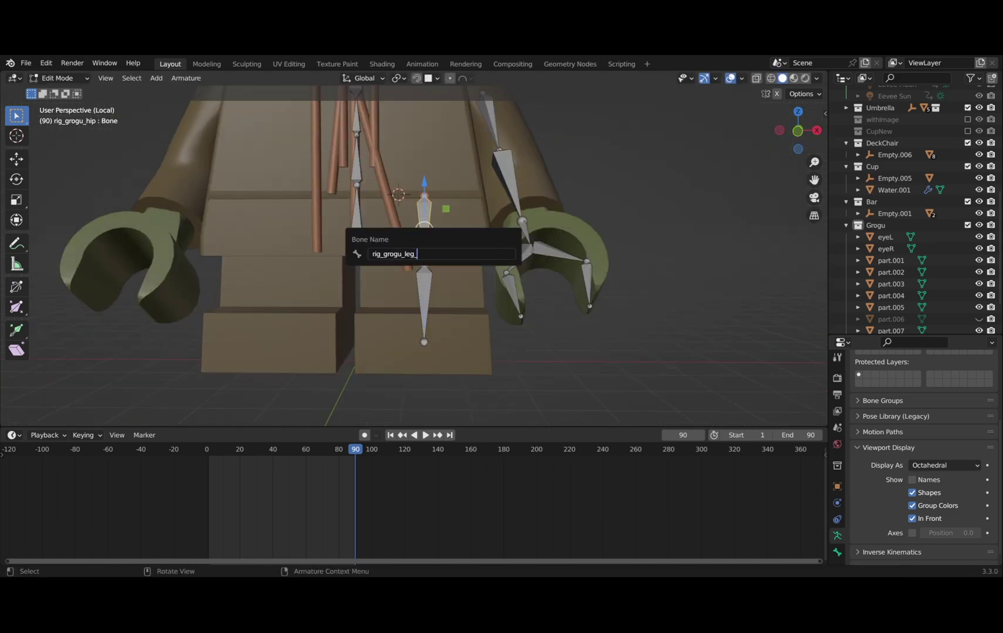
pyautogui.press('Return')
pyautogui.click(426, 293)
pyautogui.press('F2')
pyautogui.write('rig_grogu_leg_TOP_L')
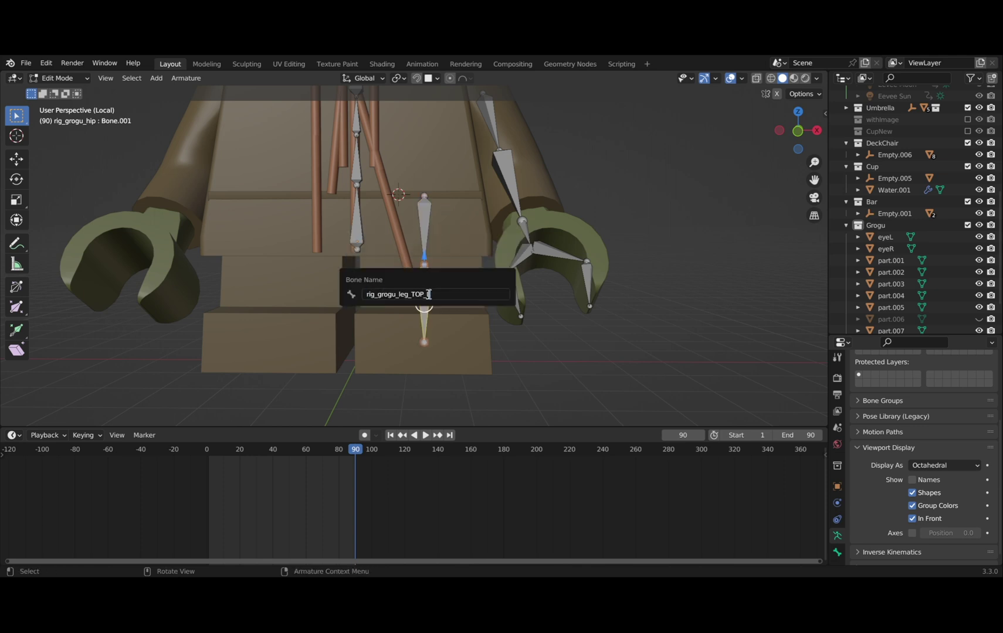
pyautogui.write('BOT')
pyautogui.press('Return')
pyautogui.hotkey('ctrl', 's')
# - Extrude a foot bone along Y from the lower end of rig_grogu_leg_BOT_L to the front of the left foot
pyautogui.moveTo(545, 360); pyautogui.dragTo(463, 354, button='middle')
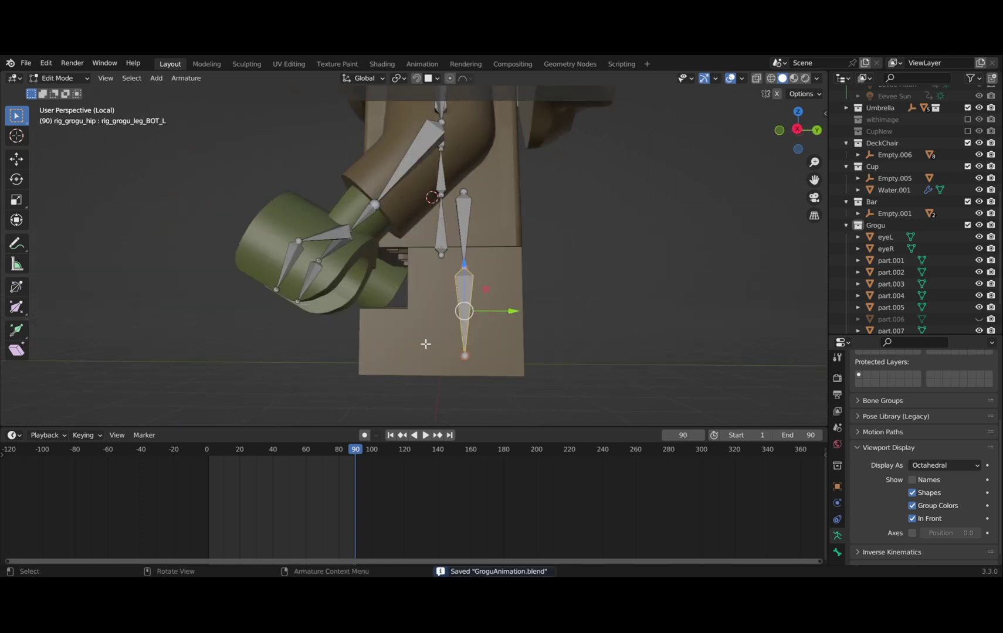
pyautogui.click(463, 353)
pyautogui.press('e')
pyautogui.press('y')
pyautogui.click(385, 356)
pyautogui.moveTo(385, 356); pyautogui.dragTo(582, 390, button='middle')
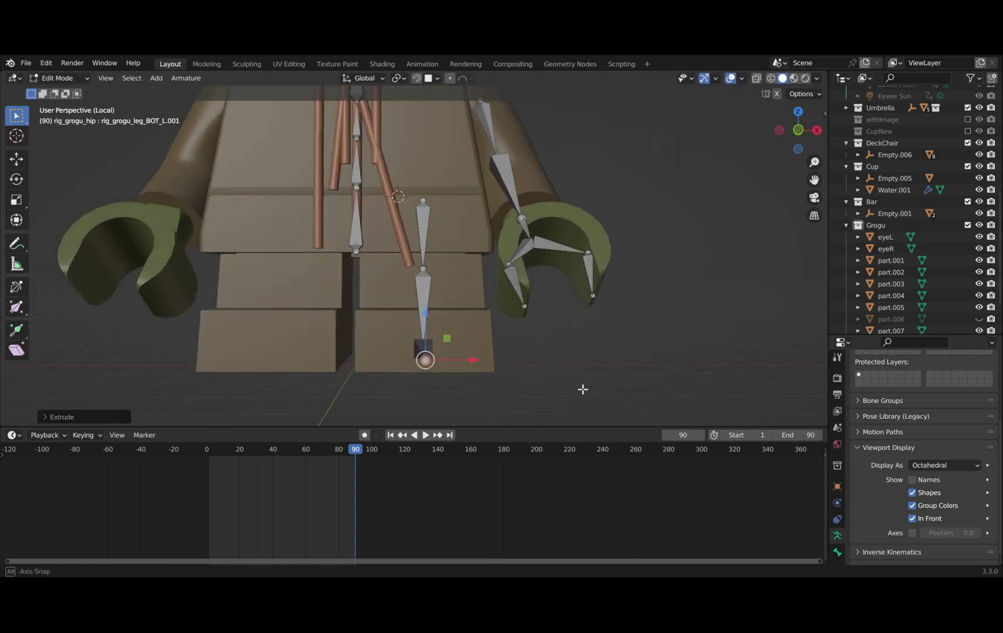
# - Rename the foot bone as rig_grogu_foot_L and save the file
pyautogui.moveTo(500, 369); pyautogui.dragTo(403, 369, button='middle')
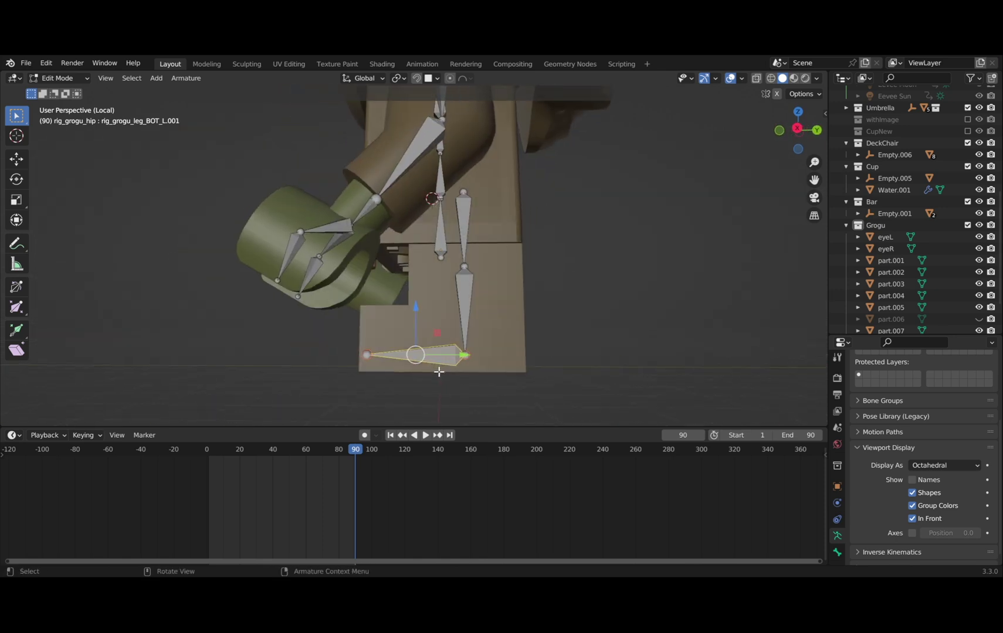
pyautogui.press('F2')
pyautogui.click(422, 374)
pyautogui.write('foot_L')
pyautogui.press('Return')
pyautogui.moveTo(524, 369); pyautogui.dragTo(511, 242, button='middle')
pyautogui.scroll(-4, 580, 370)
pyautogui.hotkey('ctrl', 's')
pyautogui.scroll(3, 492, 262)
pyautogui.scroll(-3, 564, 285)
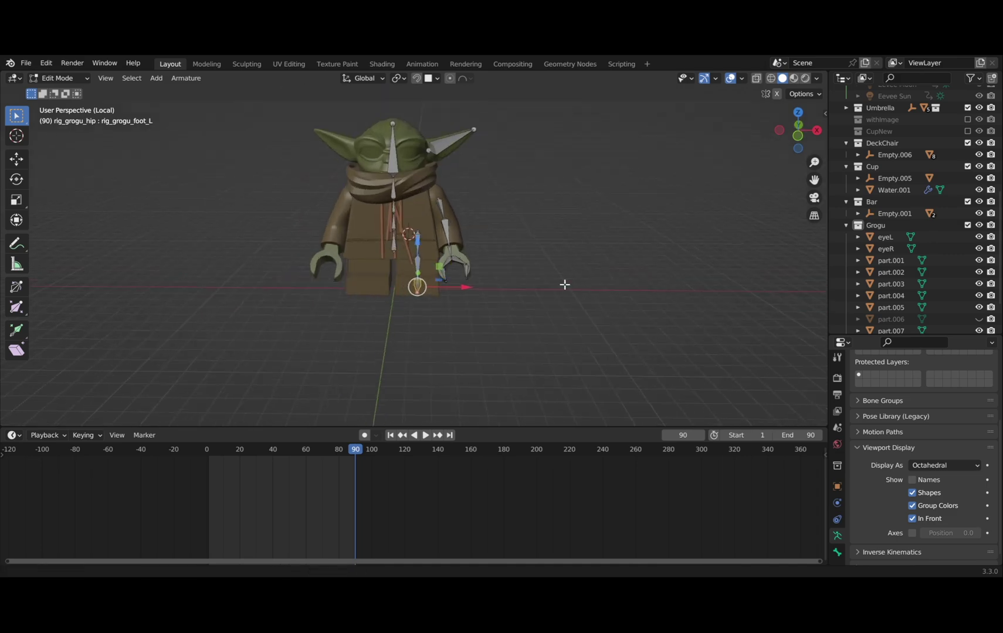
# - Extrude an extra bone from the left ankle forward past the front of the foot
pyautogui.moveTo(564, 285); pyautogui.dragTo(431, 264, button='middle')
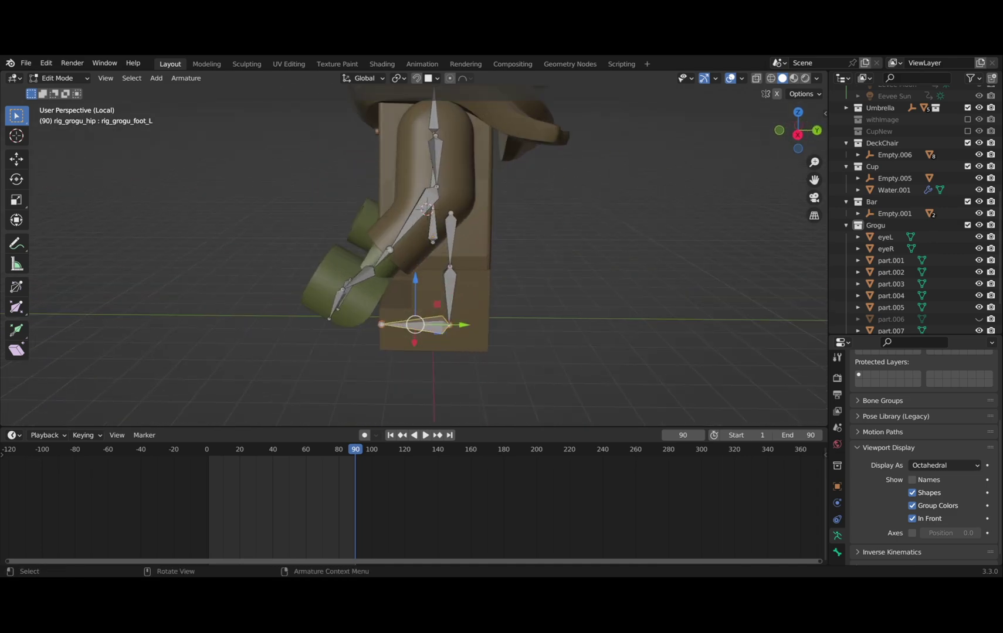
pyautogui.moveTo(591, 302); pyautogui.dragTo(702, 298, button='middle')
pyautogui.scroll(2, 702, 298)
pyautogui.click(526, 264)
pyautogui.moveTo(522, 352); pyautogui.dragTo(466, 358, button='middle')
pyautogui.click(426, 351)
pyautogui.press('e')
pyautogui.click(331, 358)
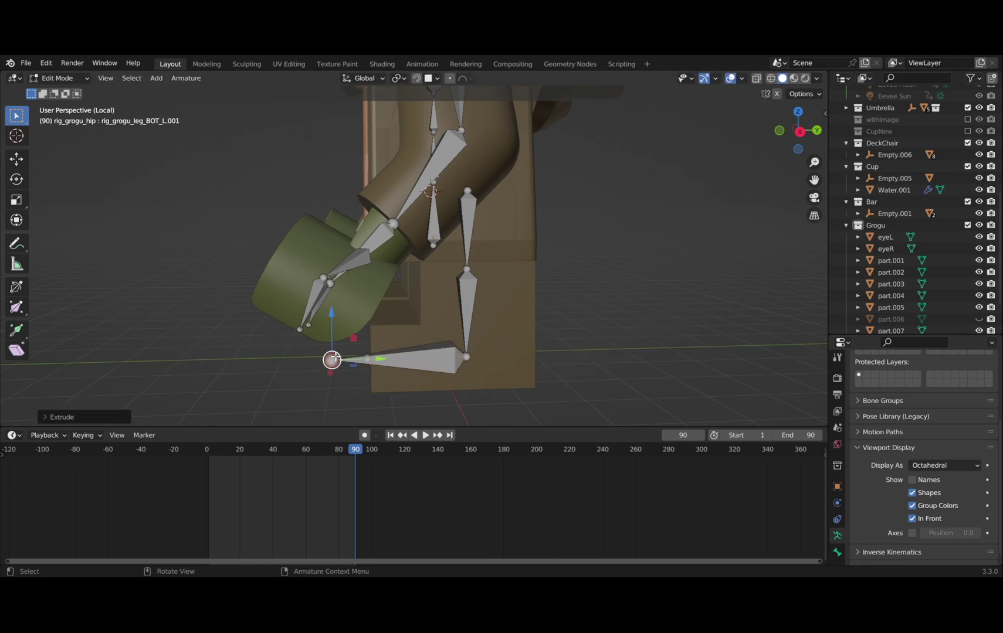
# - Rename the extra ankle bone as rig_grogu_foot_L_IK
pyautogui.moveTo(331, 359); pyautogui.dragTo(424, 373, button='middle')
pyautogui.click(423, 374)
pyautogui.press('F2')
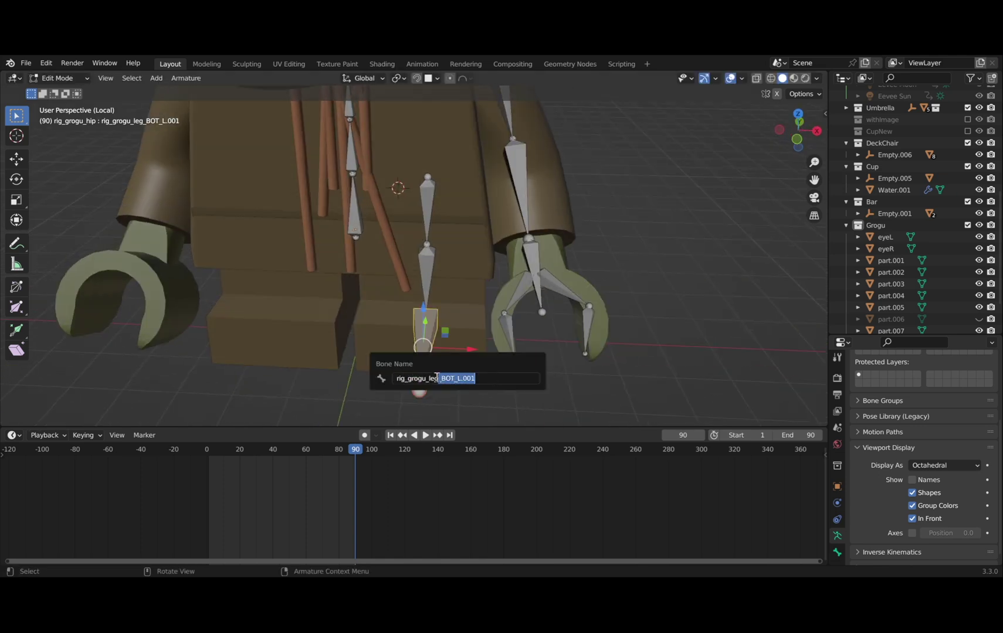
pyautogui.write('rig_grogu_foot_L_IK')
pyautogui.press('Return')
# - Snap the 3D cursor to the elbow end of rig_grogu_arm_TOP_L
pyautogui.moveTo(515, 381); pyautogui.dragTo(499, 264, button='middle')
pyautogui.click(388, 219)
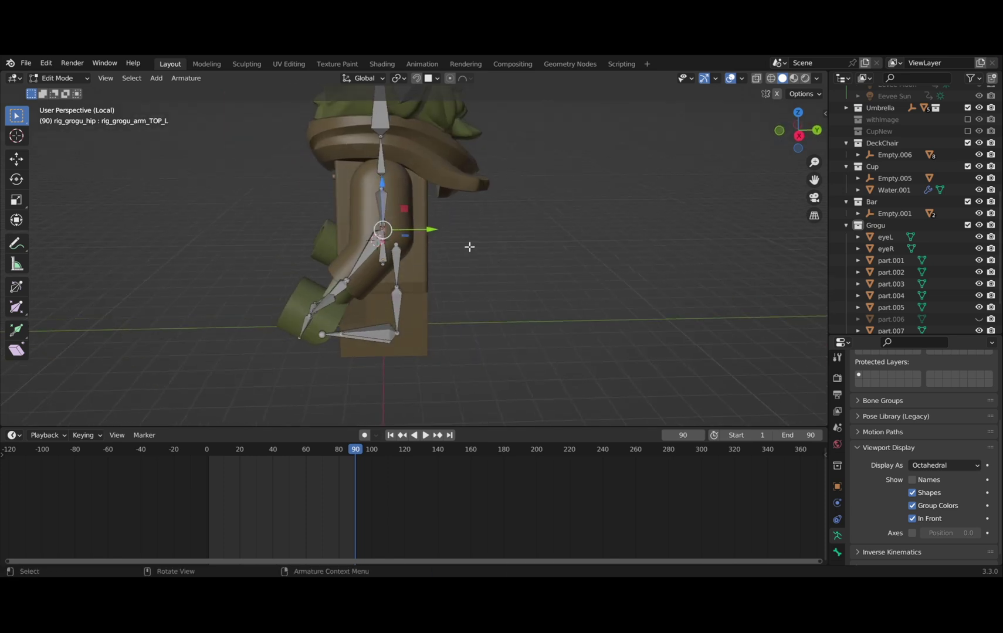
pyautogui.scroll(2, 469, 246)
pyautogui.hotkey('shift', 's')
pyautogui.click(473, 317)
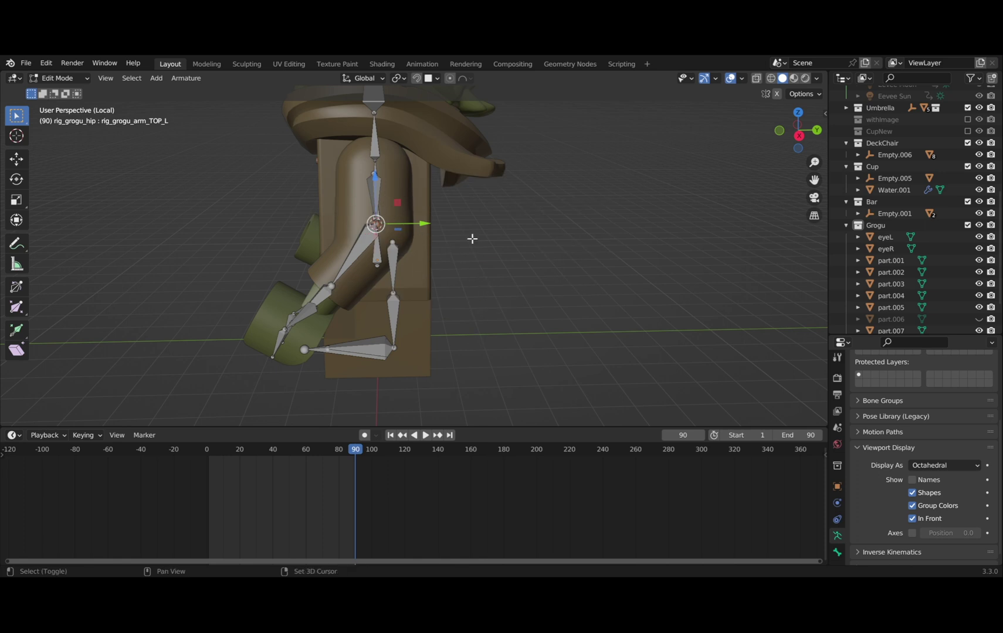
# - Add single bones at the left elbow and knee, placing the elbow bone behind the body and the knee bone about 4.9 m forward along Y
pyautogui.hotkey('shift', 'a')
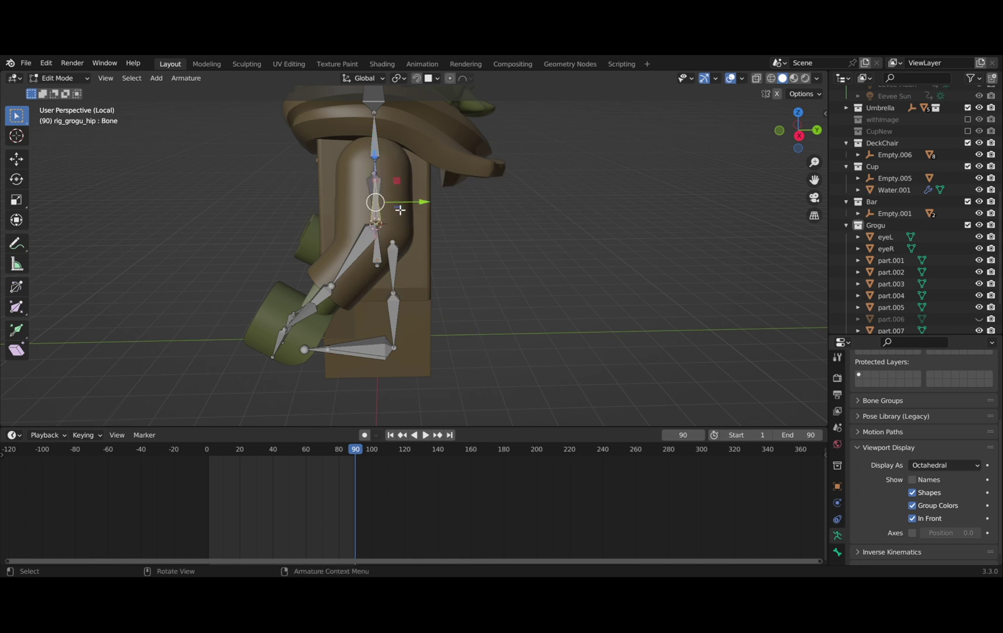
pyautogui.press('g')
pyautogui.press('y')
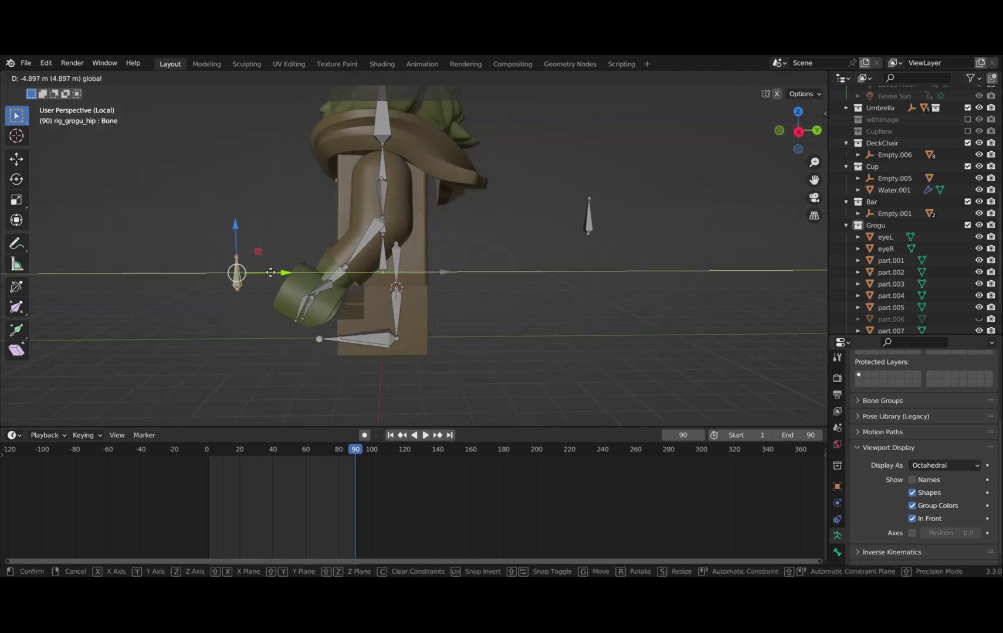
pyautogui.click(271, 272)
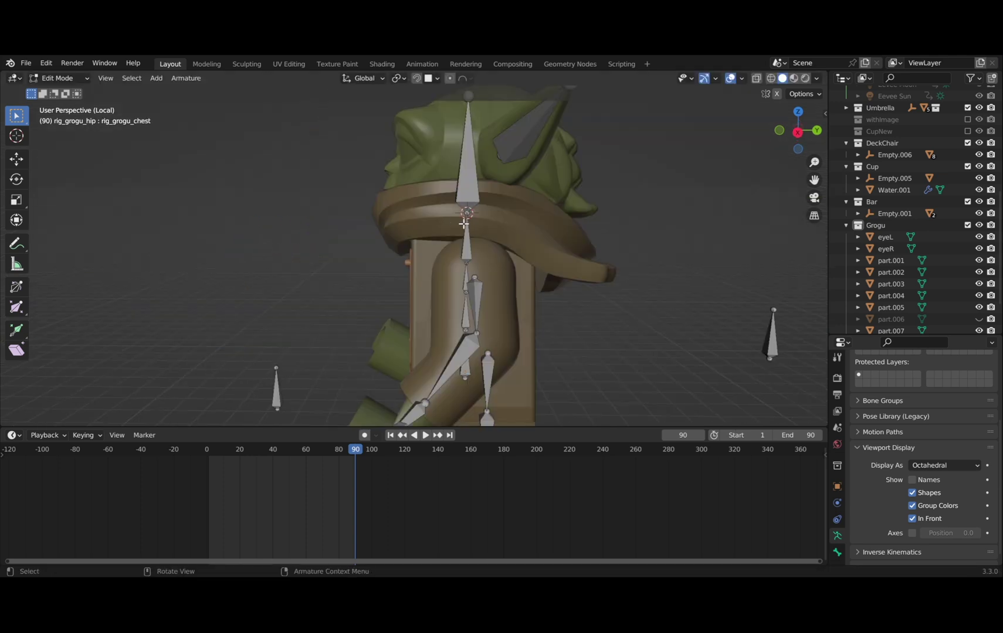
# - Add a bone at the base of the head, move it forward along Y in front of the face and raise it along Z
pyautogui.hotkey('shift', 'a')
pyautogui.press('g')
pyautogui.press('y')
pyautogui.click(338, 144)
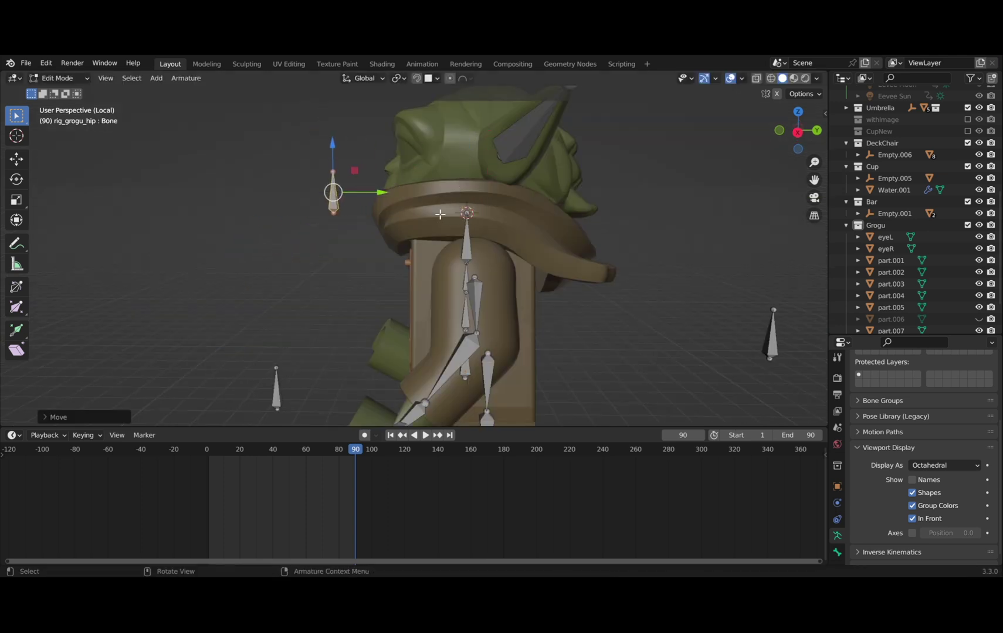
pyautogui.press('g')
pyautogui.press('z')
# - Rename the bone in front of the face as rig_grogu_eyes and adjust its height along Z to eye level
pyautogui.press('F2')
pyautogui.write('rig_grogu_leg_TOP_')
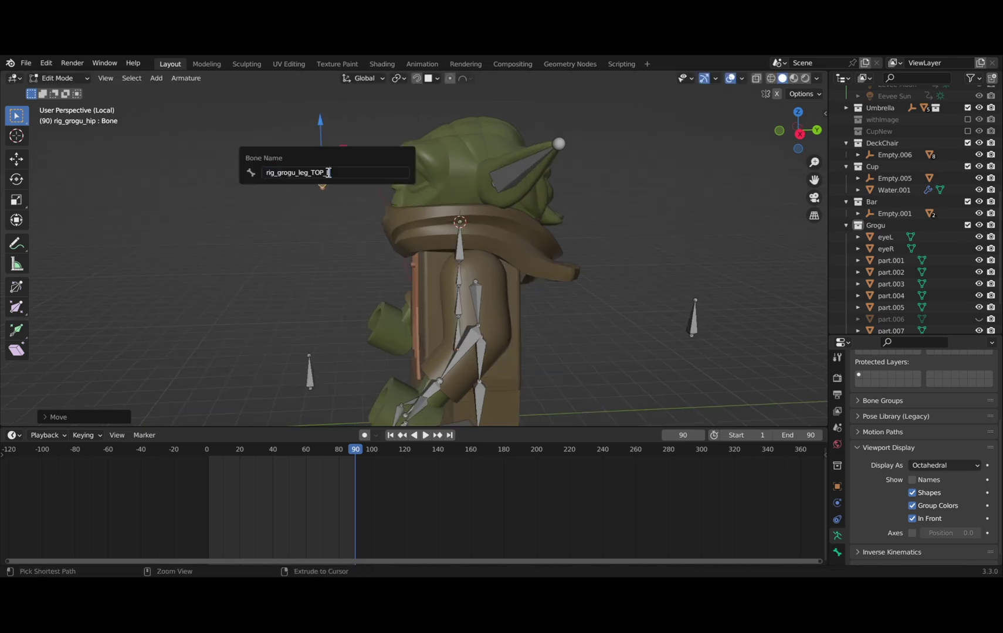
pyautogui.write('eyes')
pyautogui.press('Return')
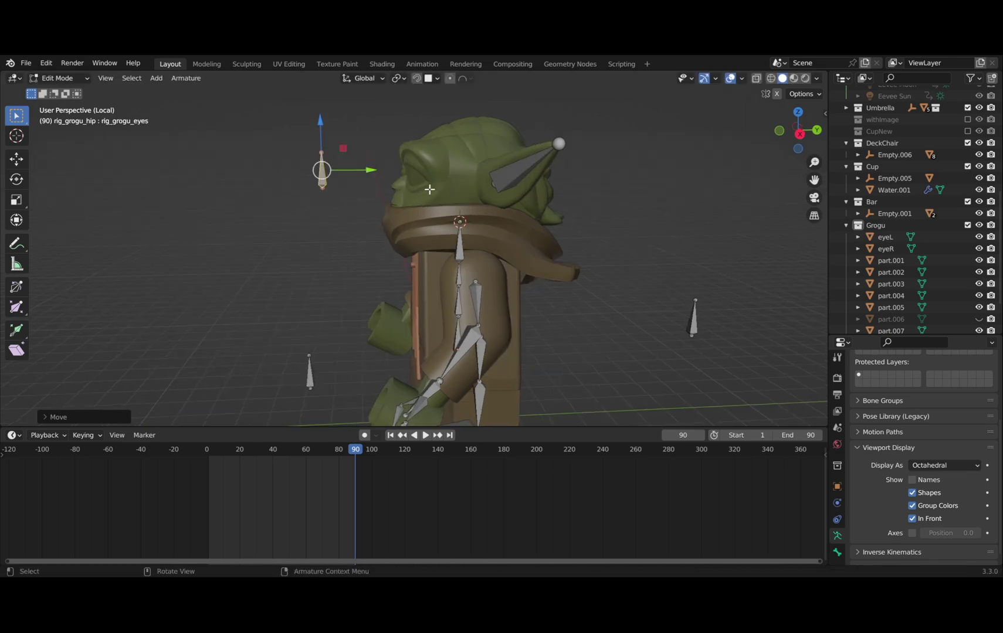
pyautogui.moveTo(452, 178); pyautogui.dragTo(467, 176, button='middle')
pyautogui.press('g')
pyautogui.press('z')
pyautogui.click(364, 179)
# - Duplicate the rig_grogu_eyes bone straight down along Z to just below the original, in front of the mouth
pyautogui.moveTo(351, 185); pyautogui.dragTo(336, 190, button='middle')
pyautogui.hotkey('shift', 'd')
pyautogui.press('z')
pyautogui.click(329, 218)
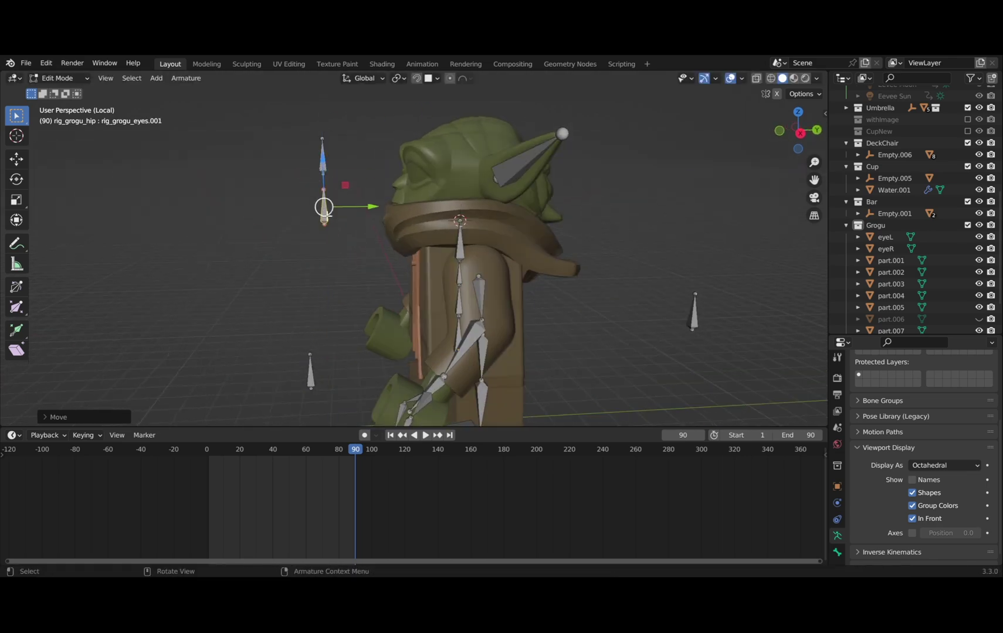
# - Rename the duplicated lower bone as rig_grogu_mouth and save the file
pyautogui.press('F2')
pyautogui.moveTo(328, 216); pyautogui.dragTo(298, 216)
pyautogui.write('mouth')
pyautogui.press('Return')
pyautogui.moveTo(389, 219); pyautogui.dragTo(506, 230, button='middle')
pyautogui.hotkey('ctrl', 's')
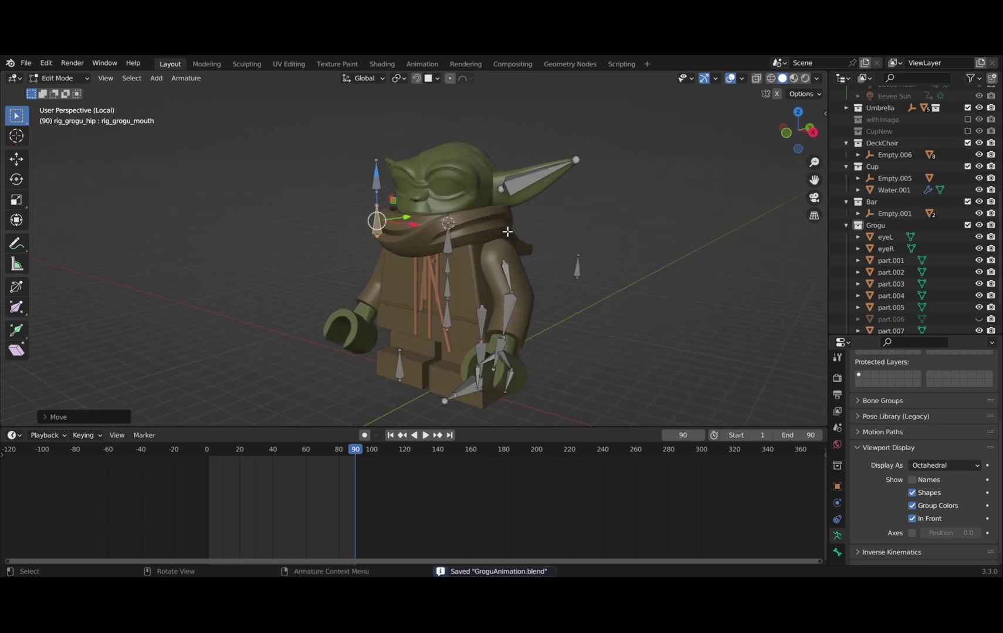
# - Return to Object Mode, unhide the hidden character parts and turn on the armature's bone name display
pyautogui.press('Tab')
pyautogui.hotkey('alt', 'h')
pyautogui.click(604, 240)
pyautogui.moveTo(604, 241); pyautogui.dragTo(632, 314, button='middle')
pyautogui.click(912, 480)
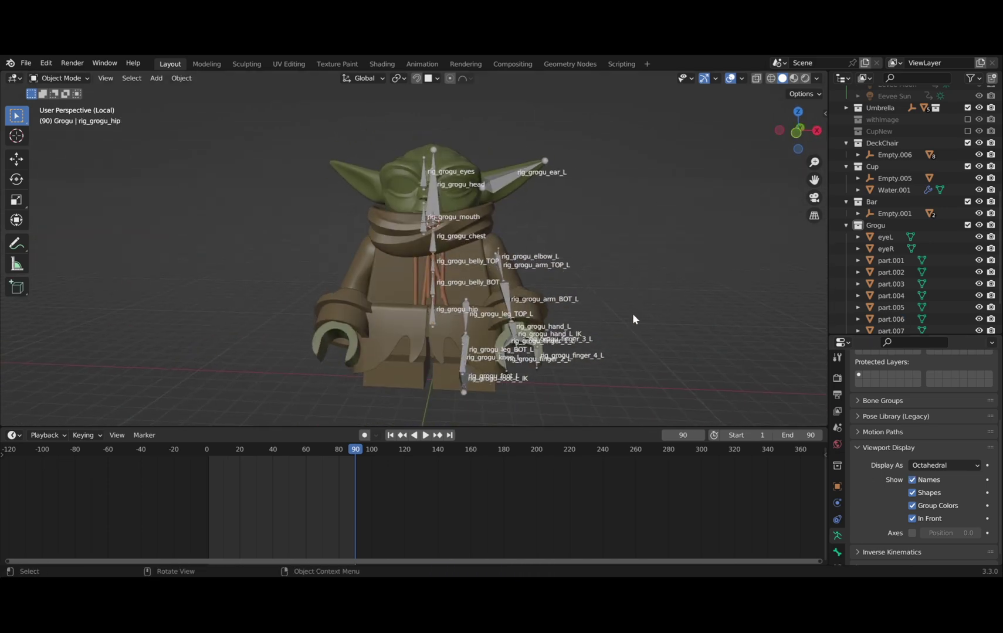